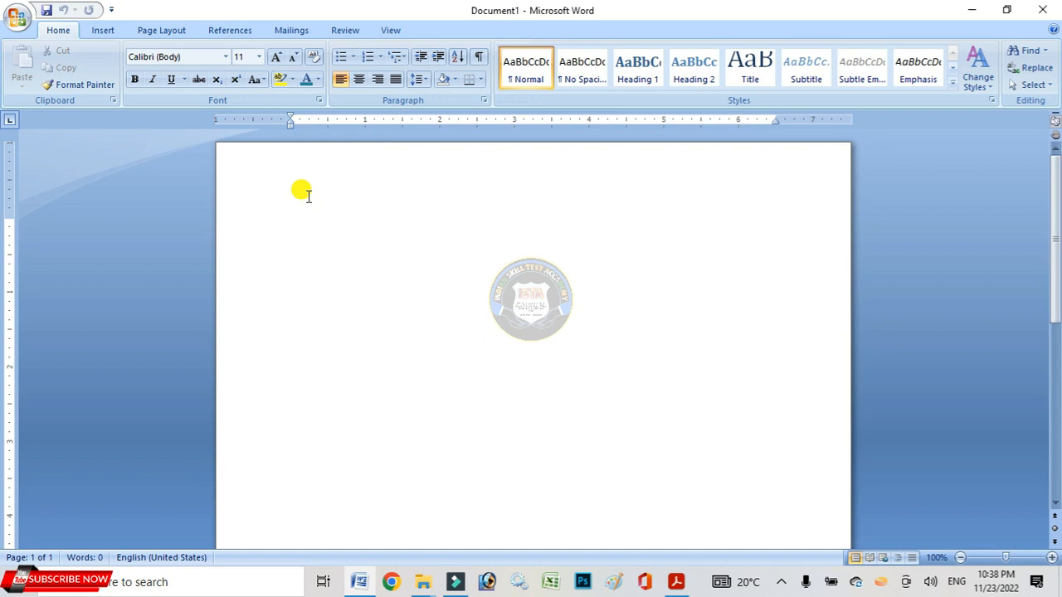
Open the custom page margin settings and set the page orientation to Landscape
left_click(160, 31)
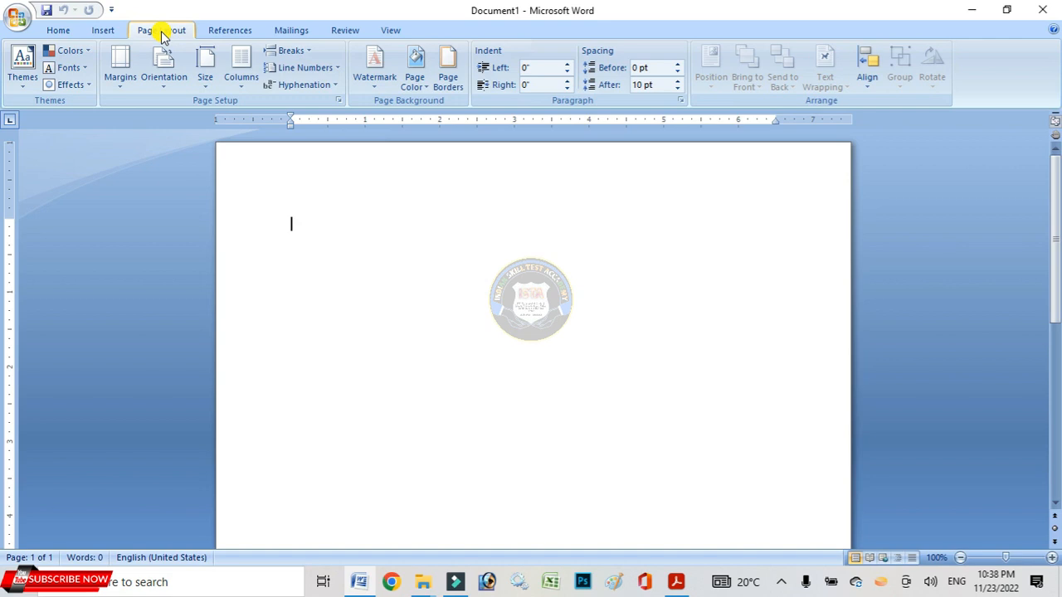
left_click(120, 87)
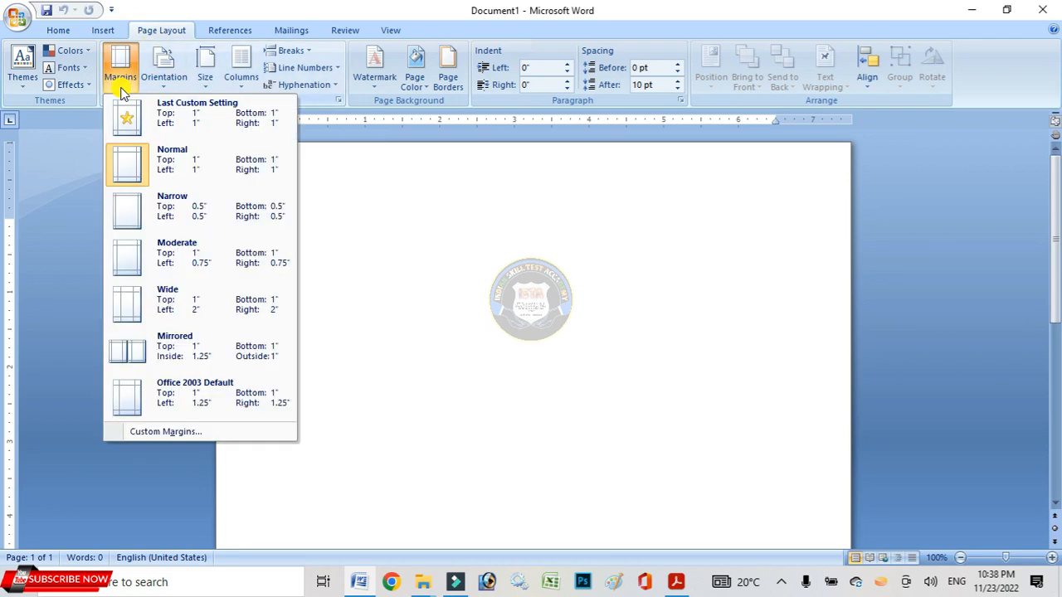
left_click(210, 432)
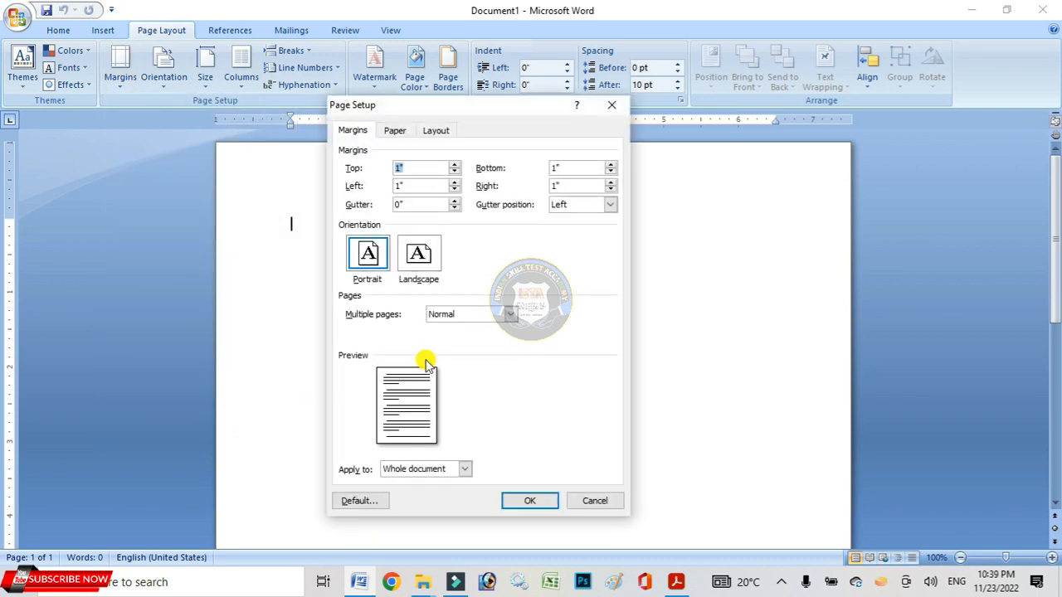
left_click(429, 262)
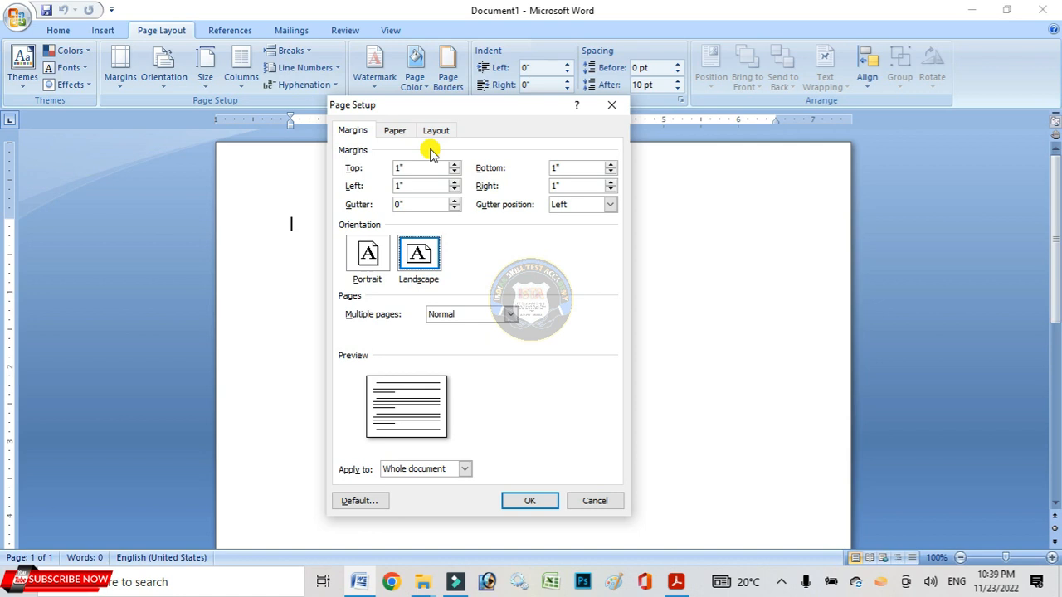
Set the paper size to A4 and apply the page setup to the whole document
left_click(401, 134)
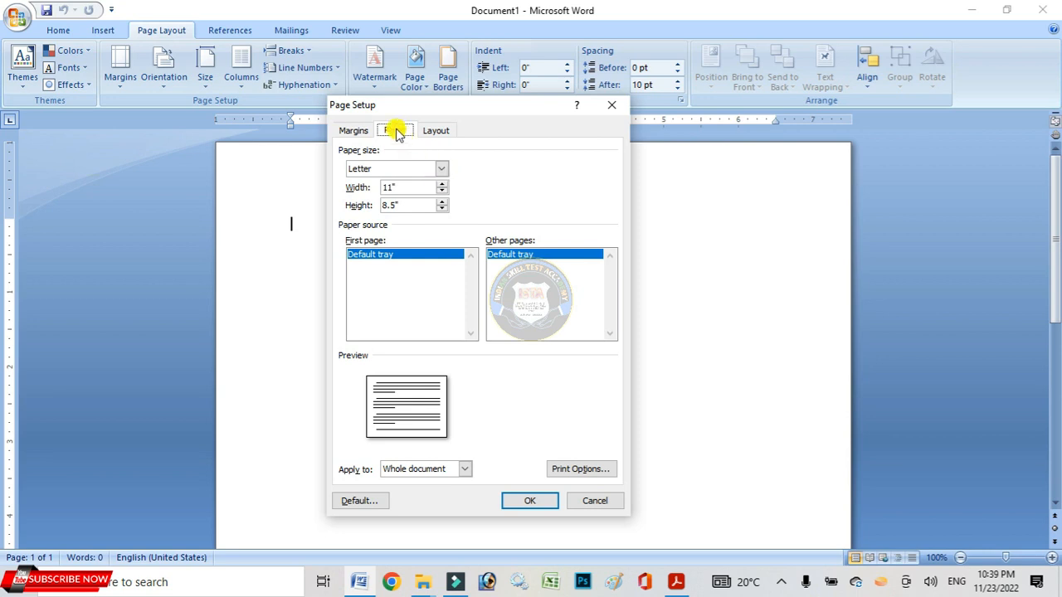
left_click(441, 168)
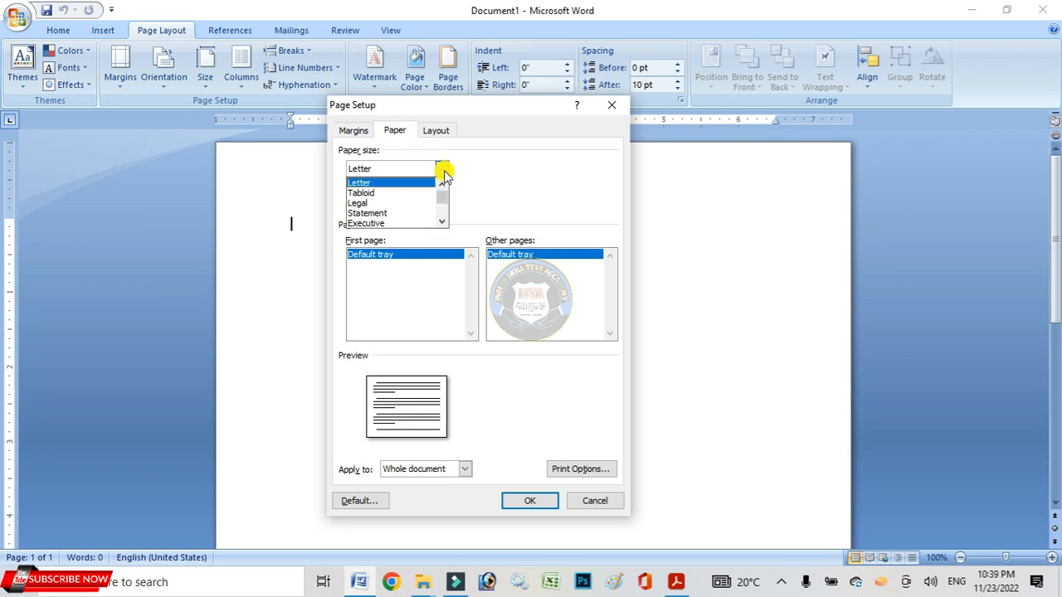
left_click(441, 220)
left_click(441, 221)
left_click(407, 223)
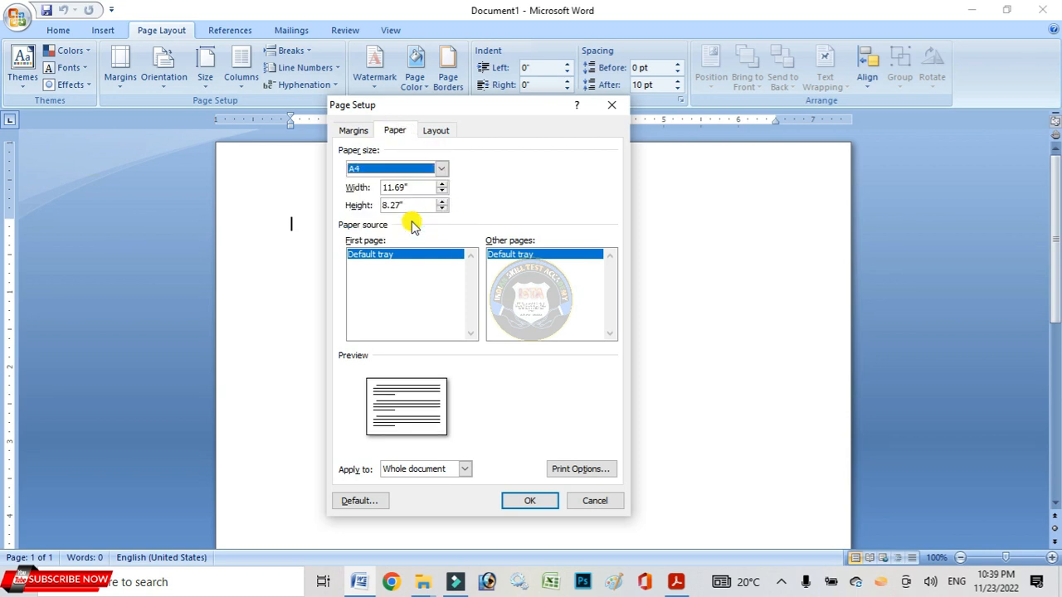
left_click(352, 131)
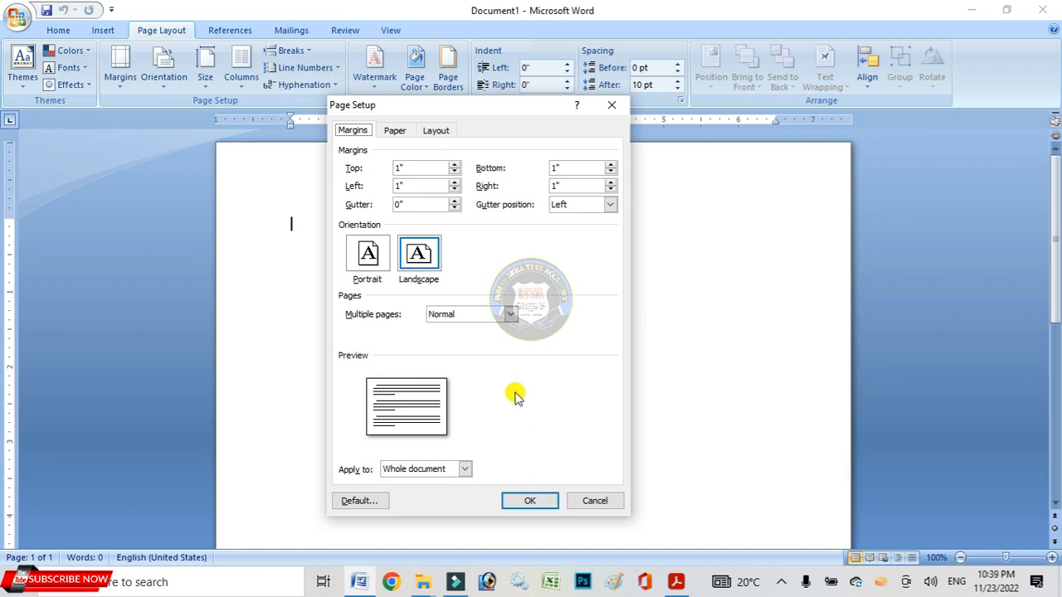
left_click(538, 498)
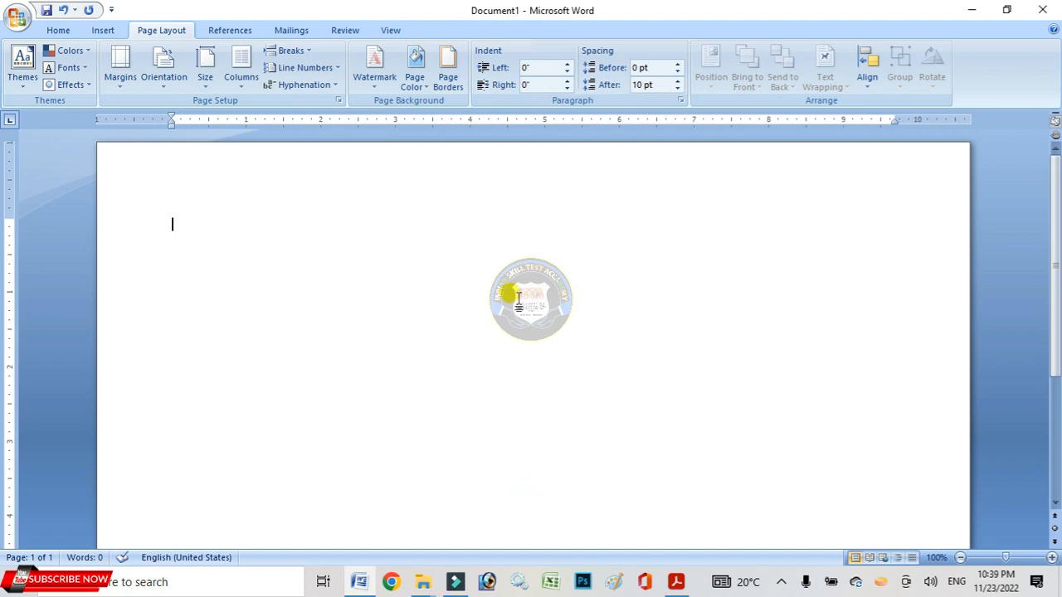
Check the reference marksheet in the part 3.pdf file, then enter the heading "Assam Direct Recruitment-2022" in the Word document
left_click(676, 583)
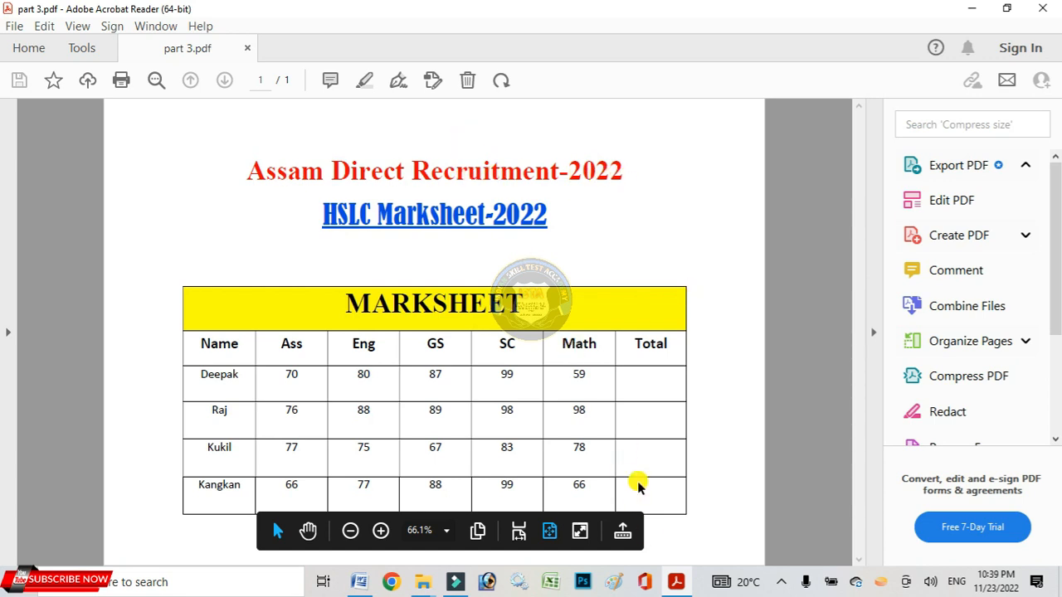
left_click(677, 582)
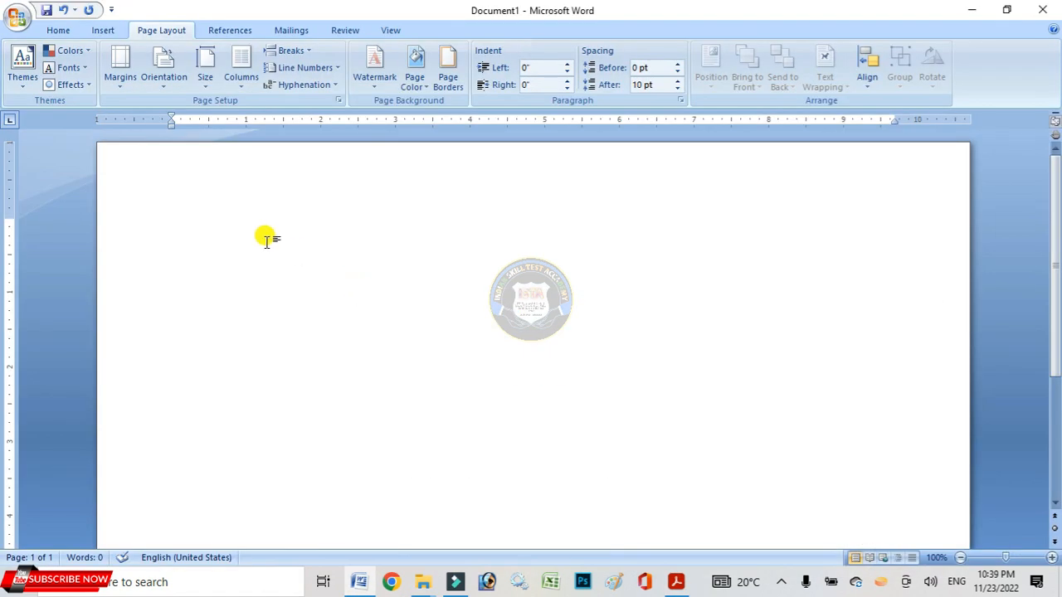
type("Assam ")
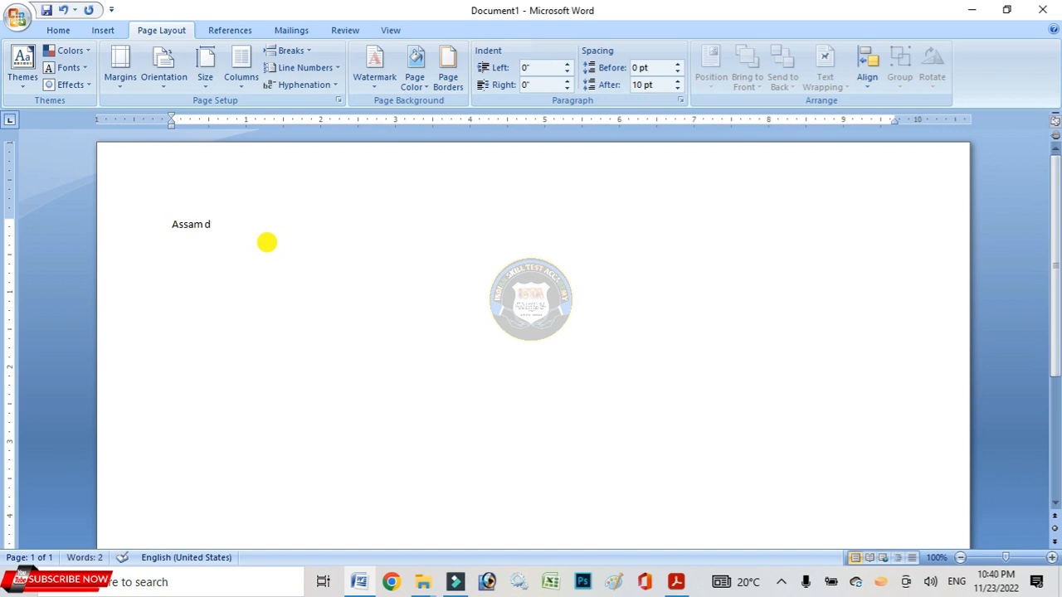
type("Direct Recruitment-2022")
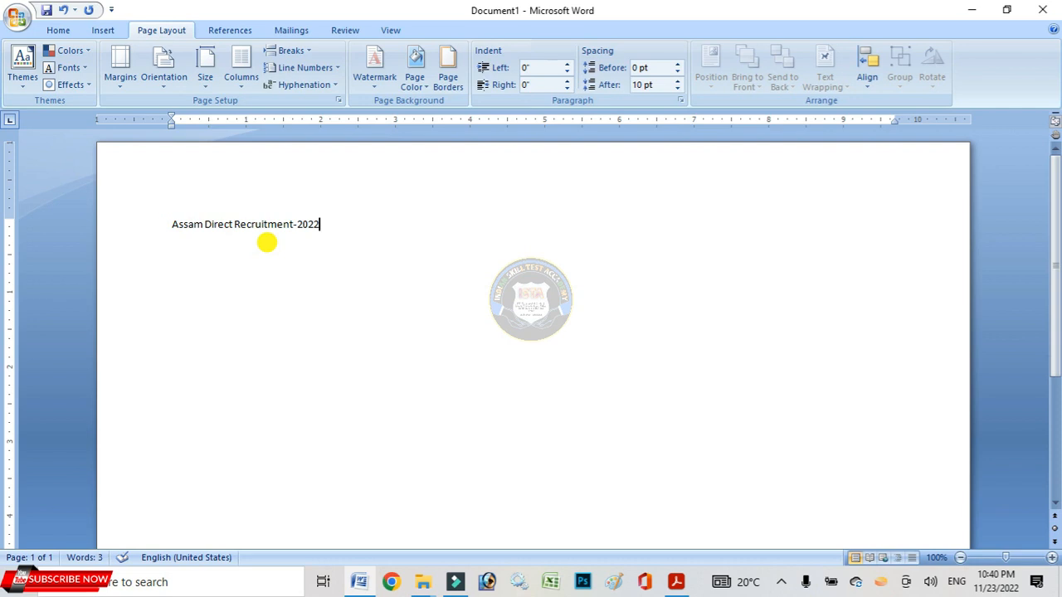
Set the heading "Assam Direct Recruitment-2022" to Times New Roman at font size 24
triple_click(266, 240)
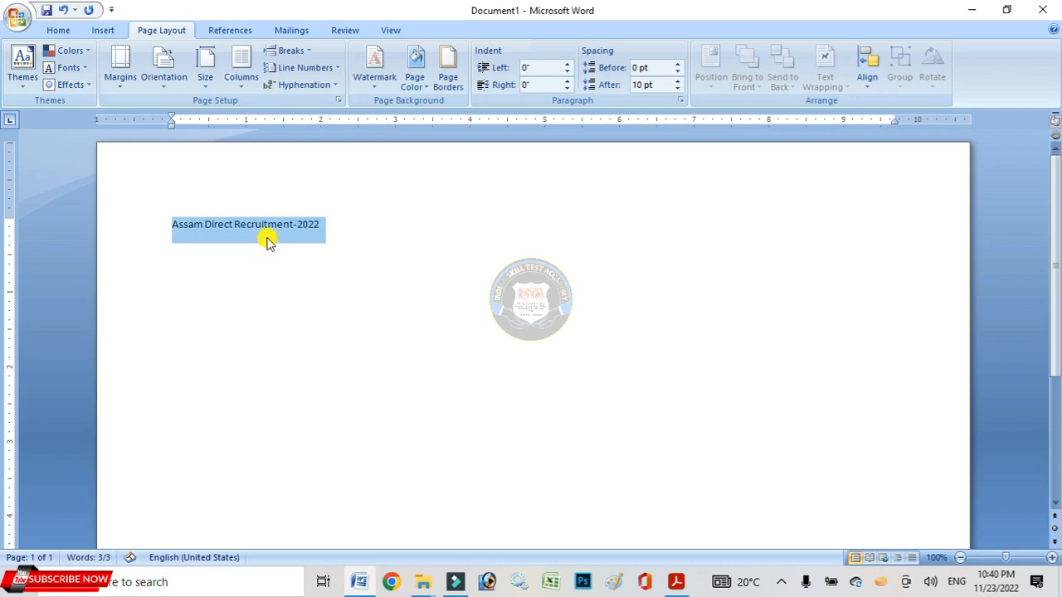
left_click(58, 31)
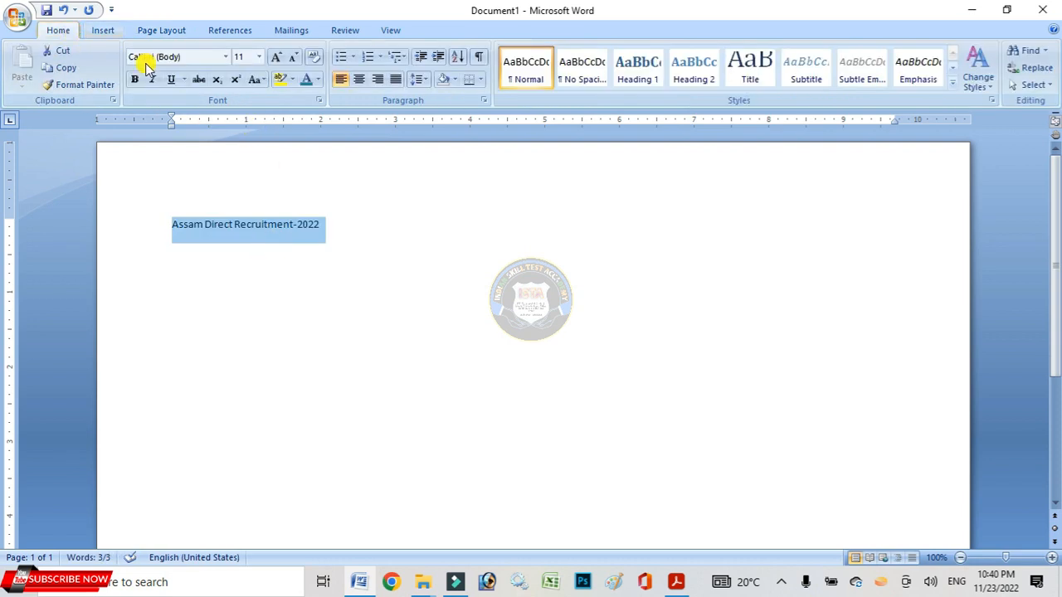
left_click(258, 58)
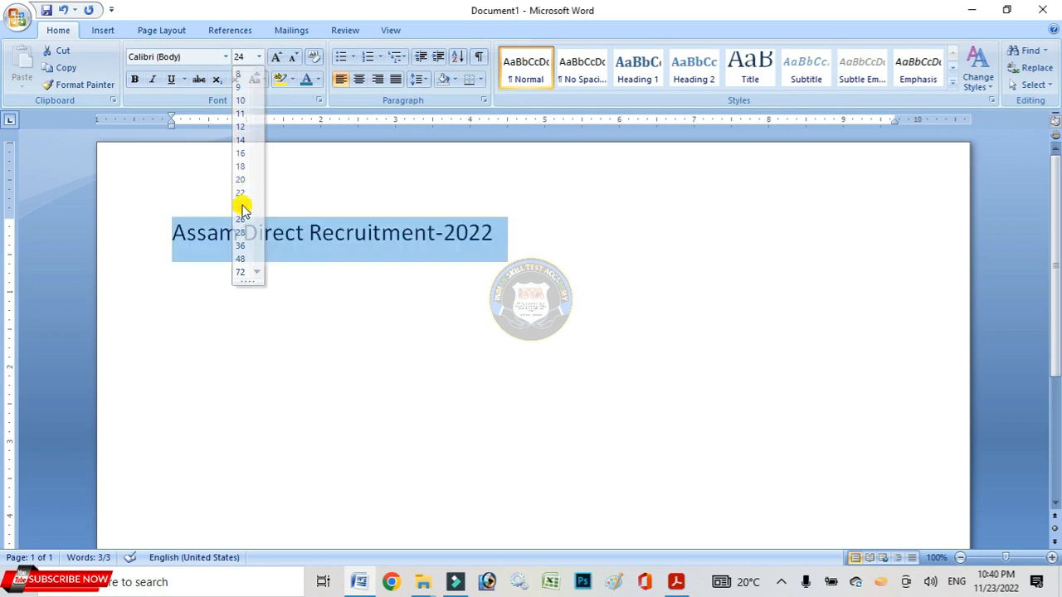
left_click(242, 207)
left_click(224, 56)
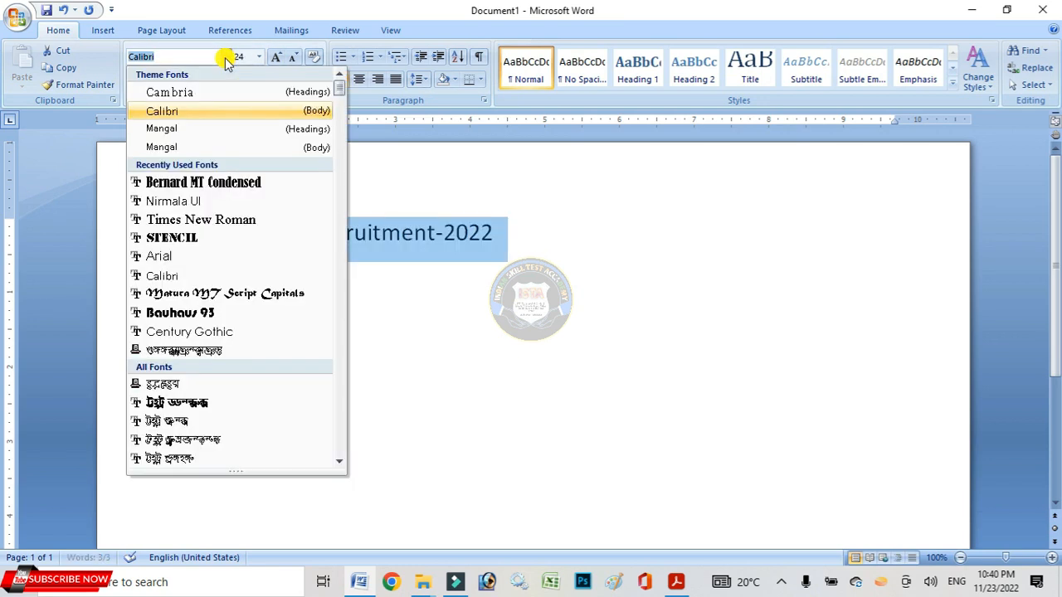
left_click(212, 224)
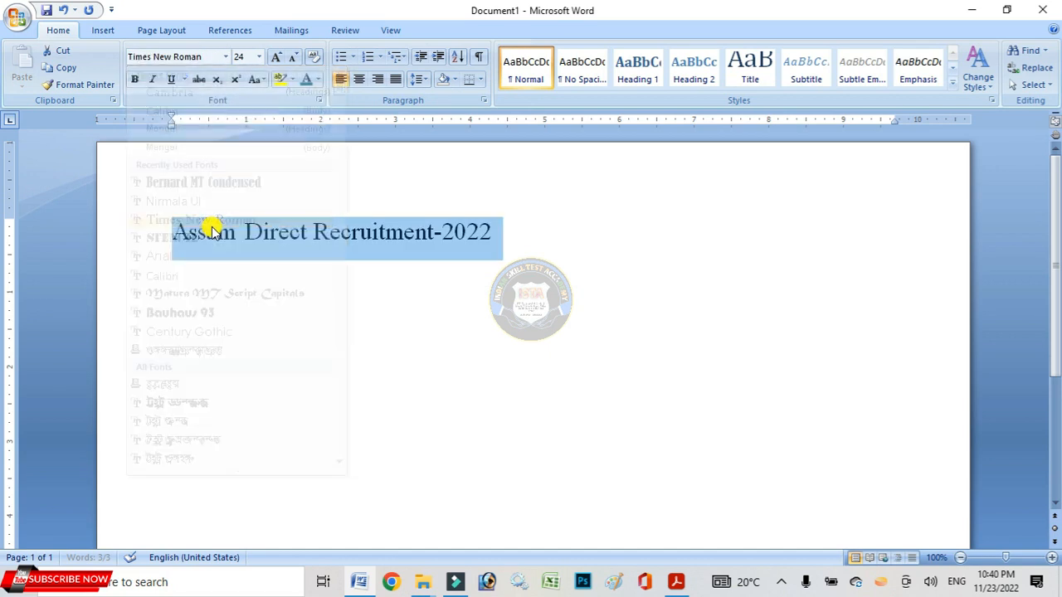
Make the heading bold and underlined, and centre it on the page
left_click(134, 79)
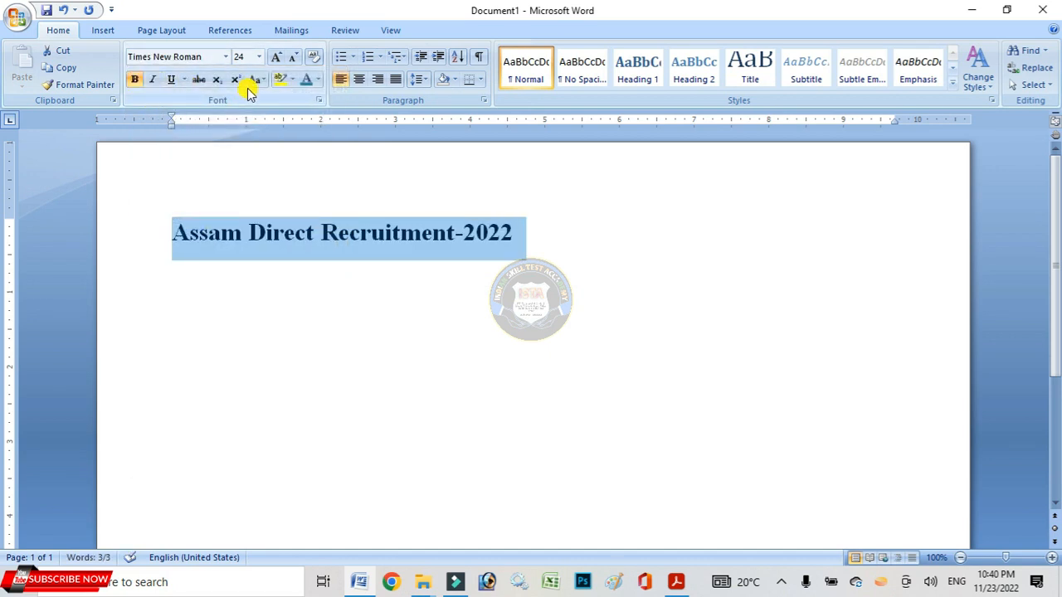
left_click(172, 79)
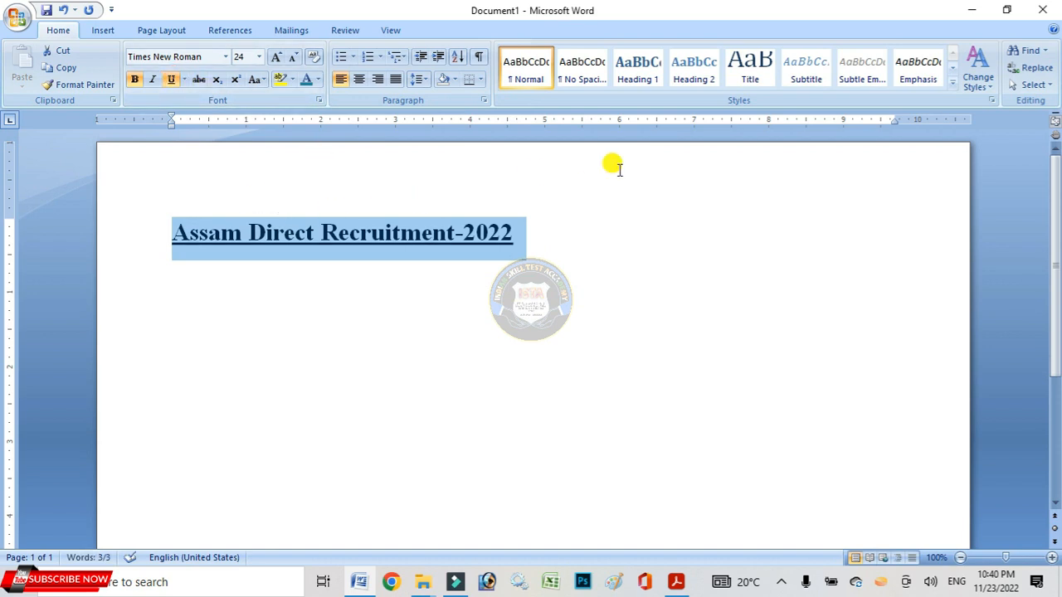
left_click(359, 81)
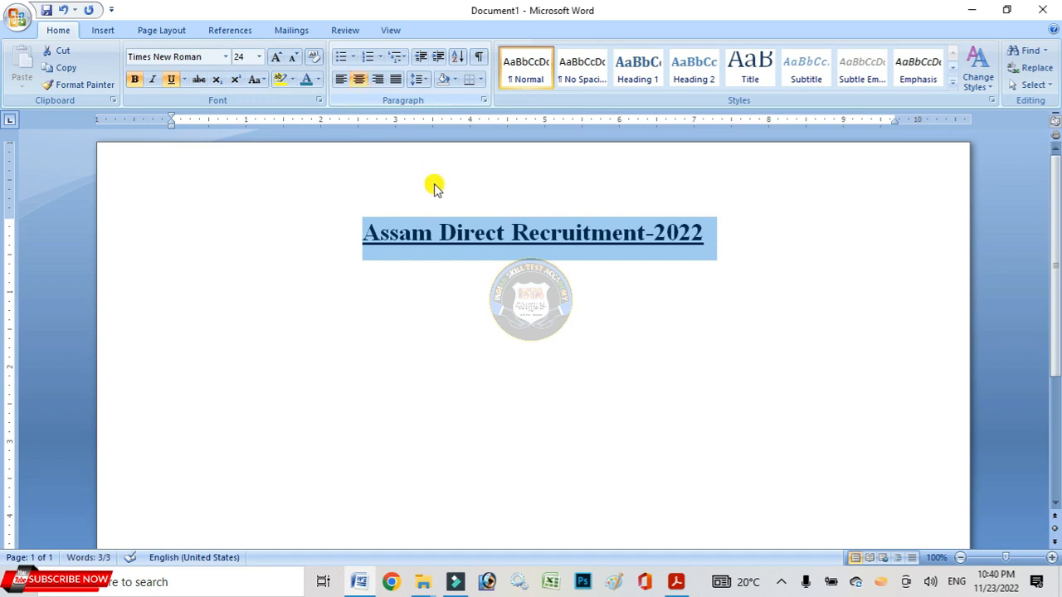
Change the heading's font colour to the standard red and deselect the text
left_click(318, 80)
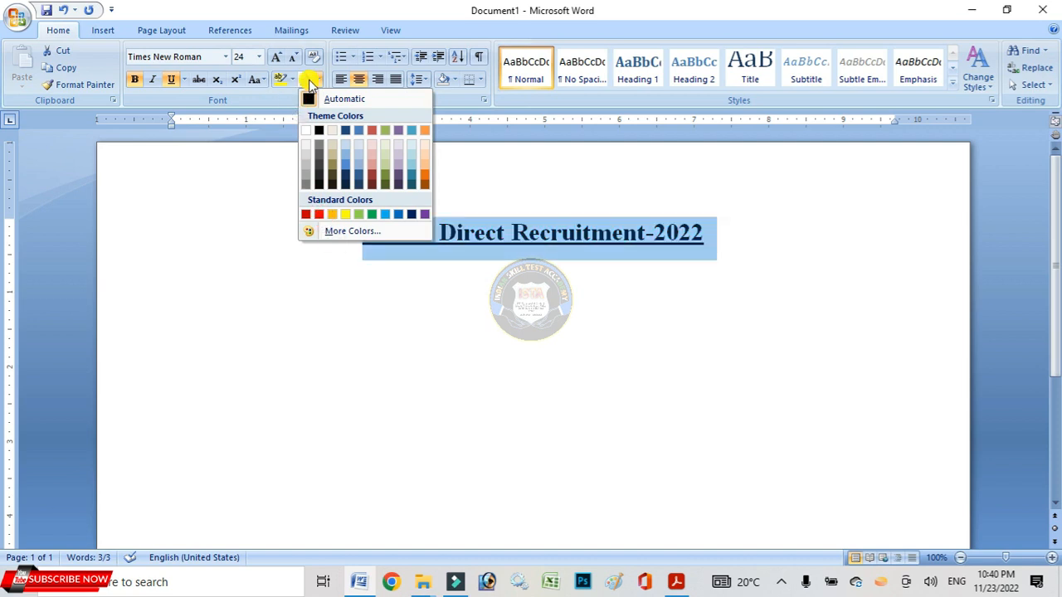
left_click(319, 214)
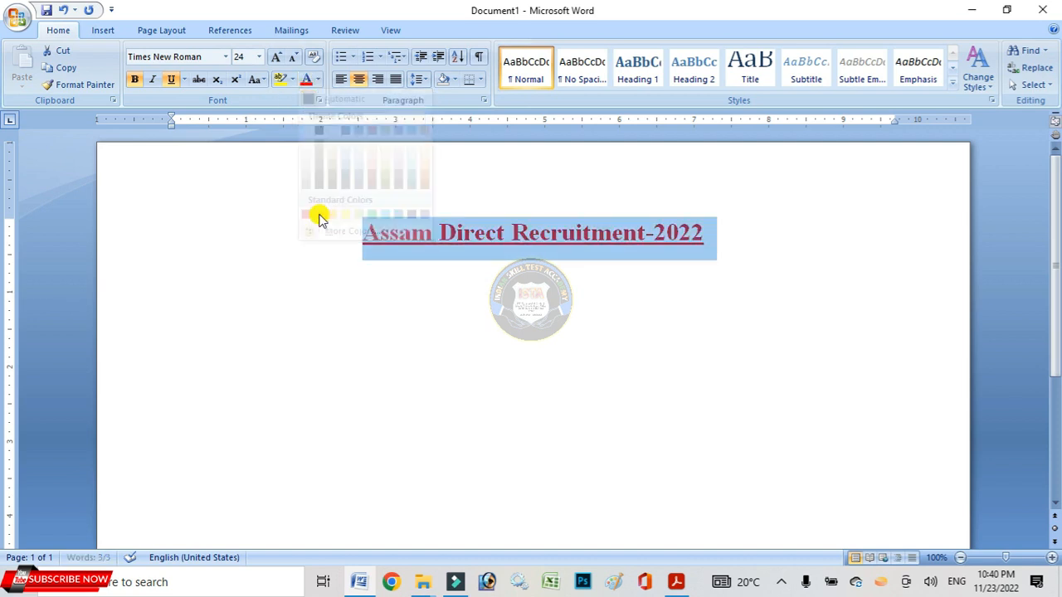
left_click(438, 240)
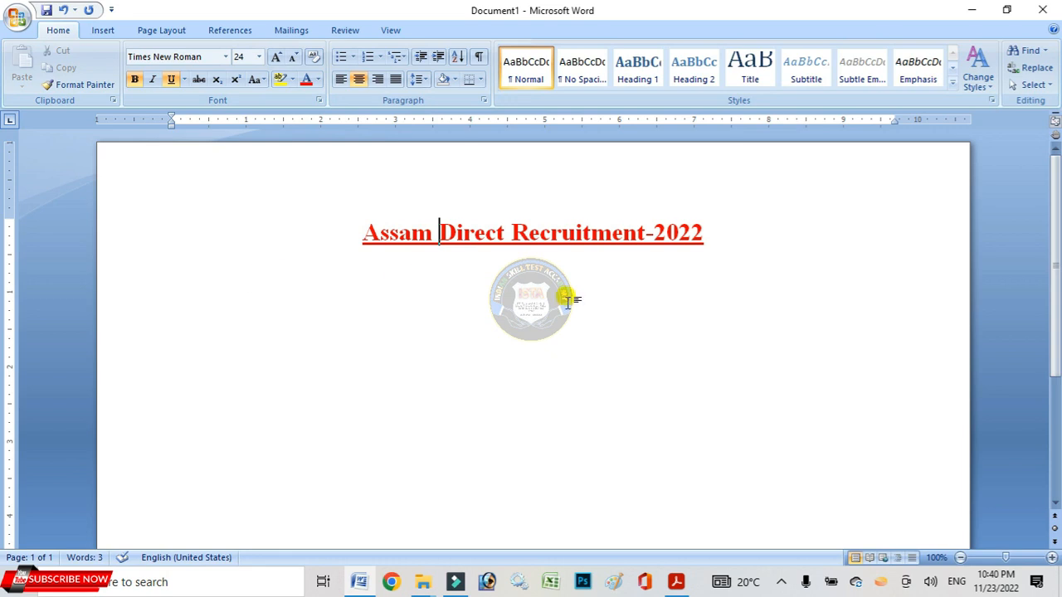
Insert a table with 6 columns and 5 rows directly after the heading, keeping the automatic fixed column width
left_click(725, 247)
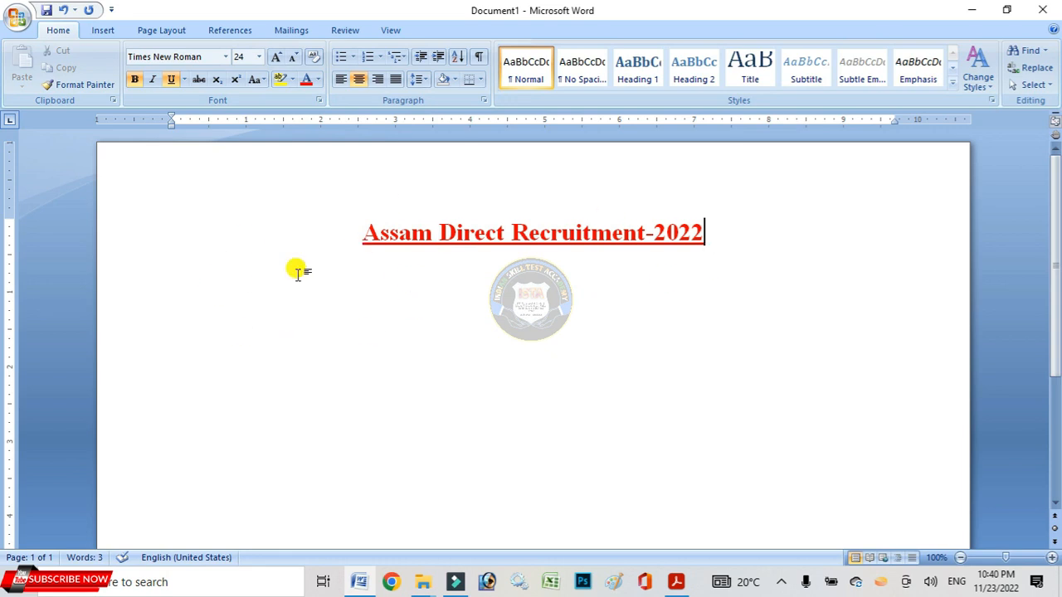
left_click(98, 29)
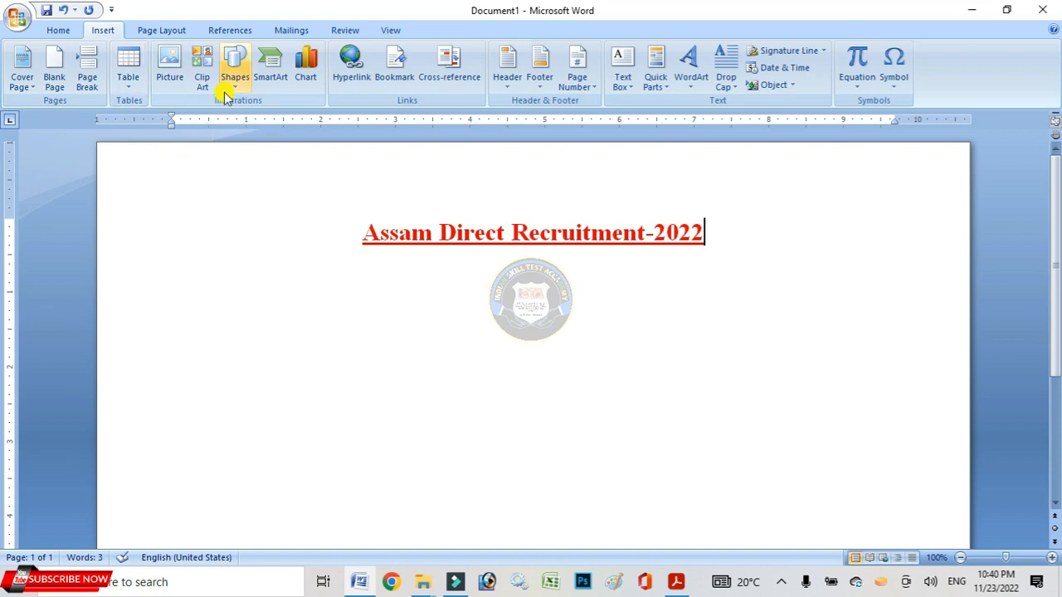
left_click(128, 83)
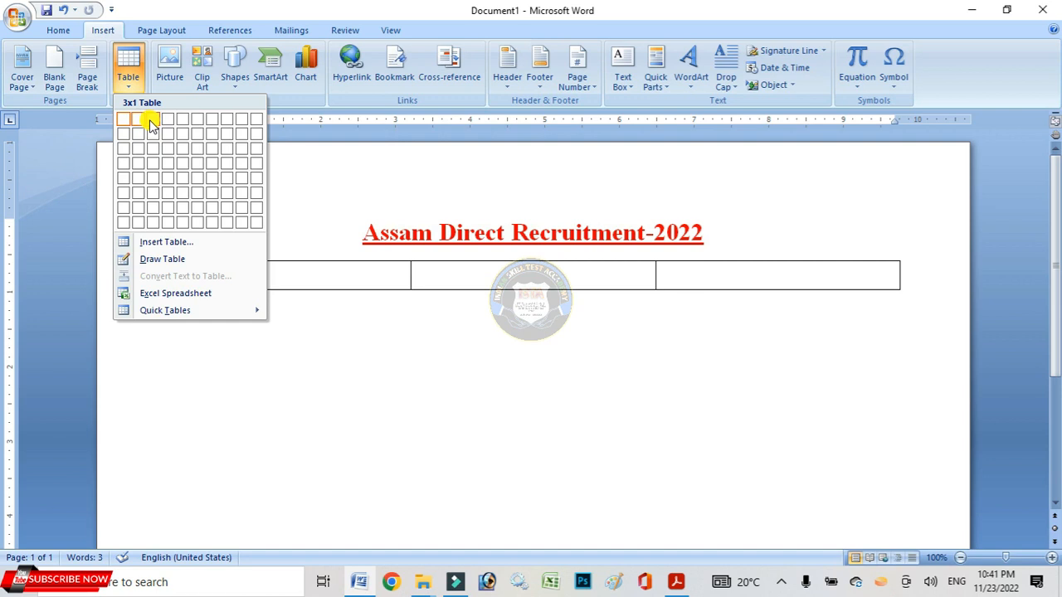
left_click(168, 245)
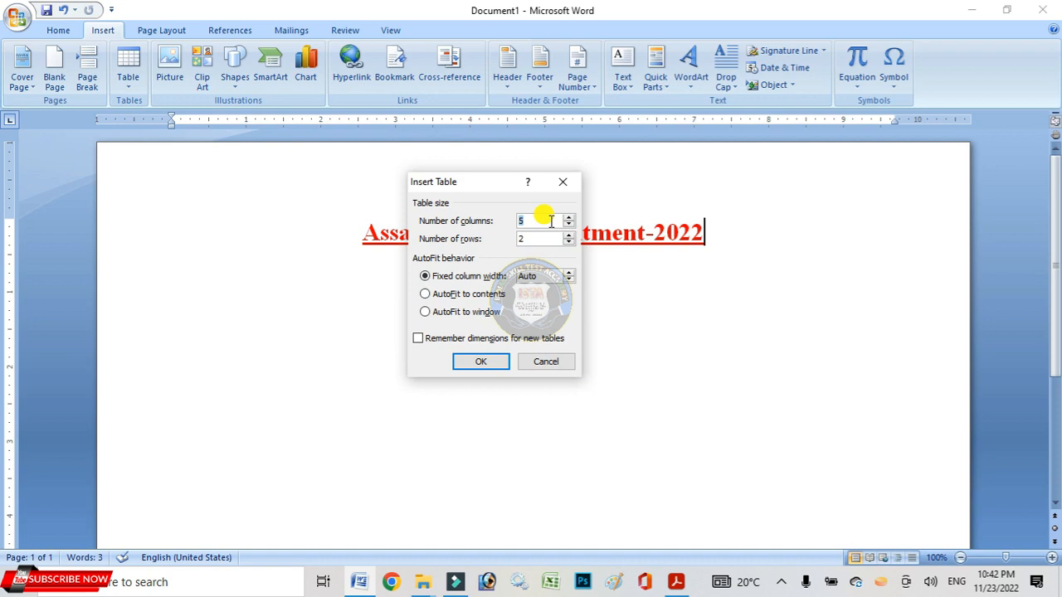
type("6")
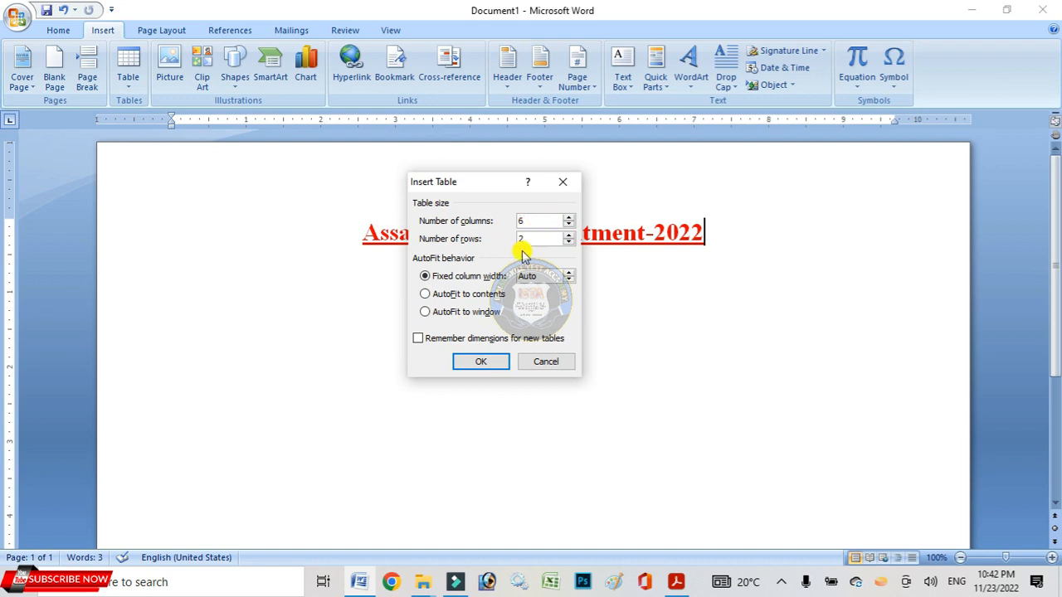
left_click(534, 238)
key("BackSpace")
type("5")
left_click(484, 361)
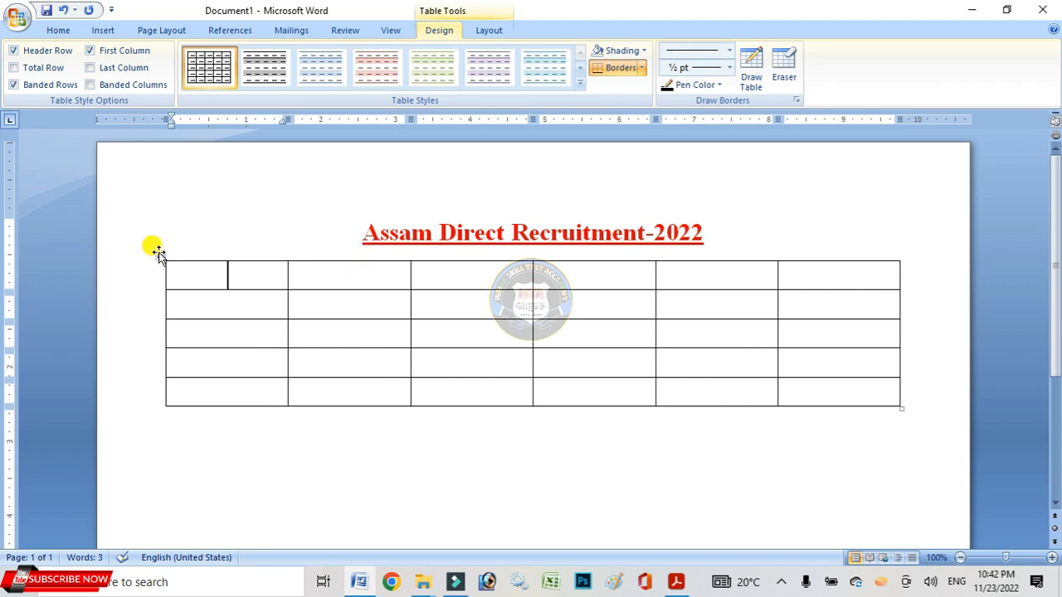
Move the table further down the page to leave a gap under the heading, and try resizing the whole table
left_click_drag(160, 255, 154, 280)
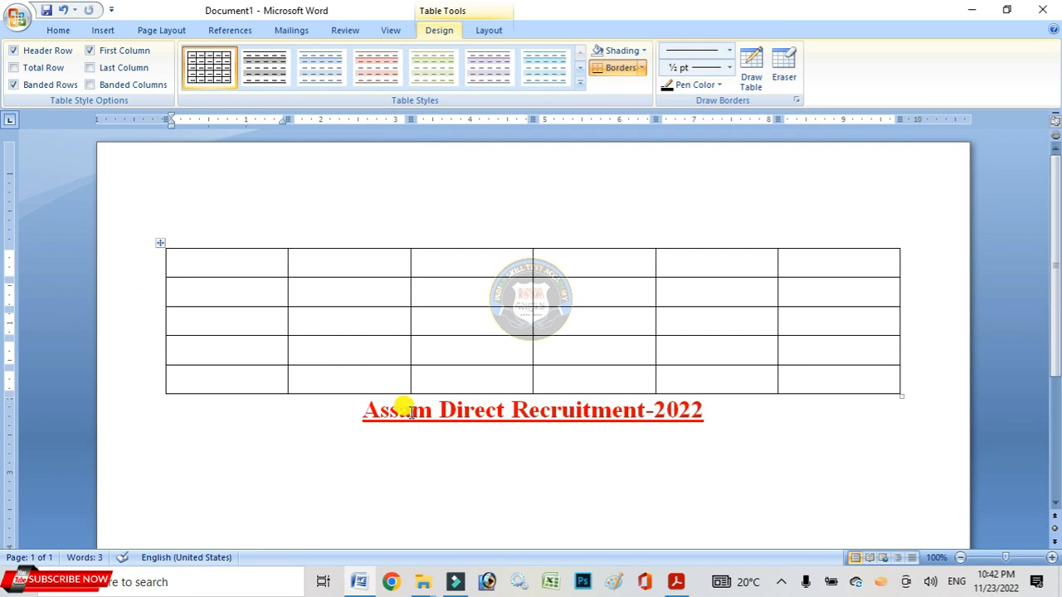
left_click_drag(160, 241, 168, 312)
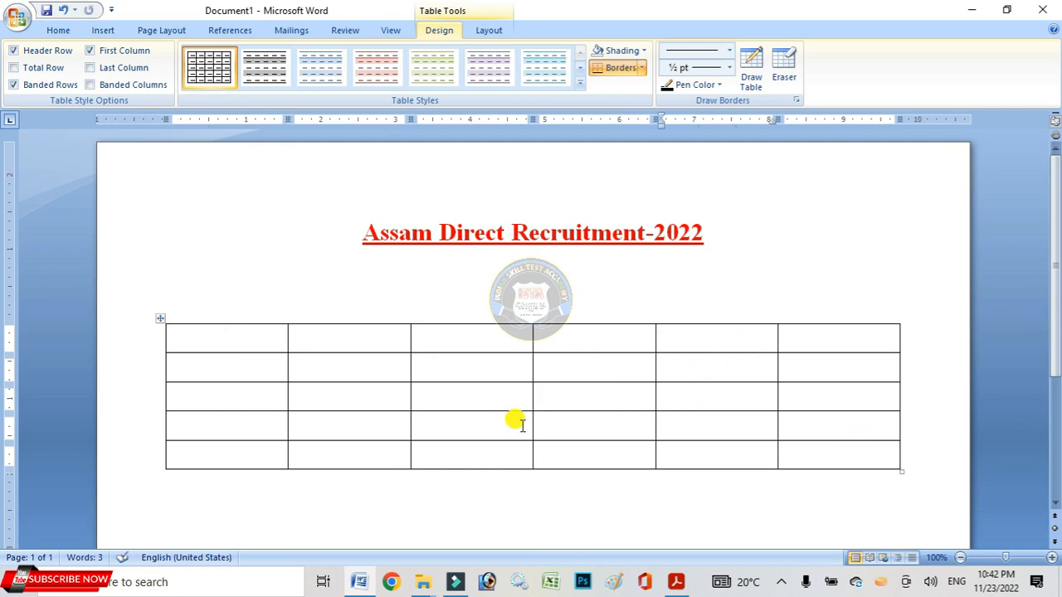
left_click(160, 318)
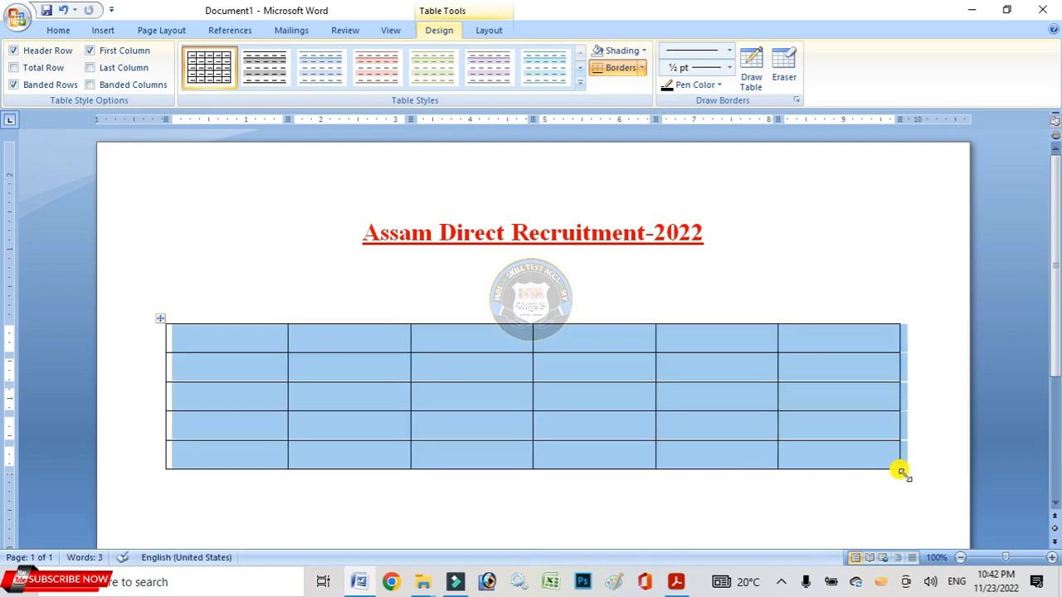
left_click_drag(903, 472, 896, 343)
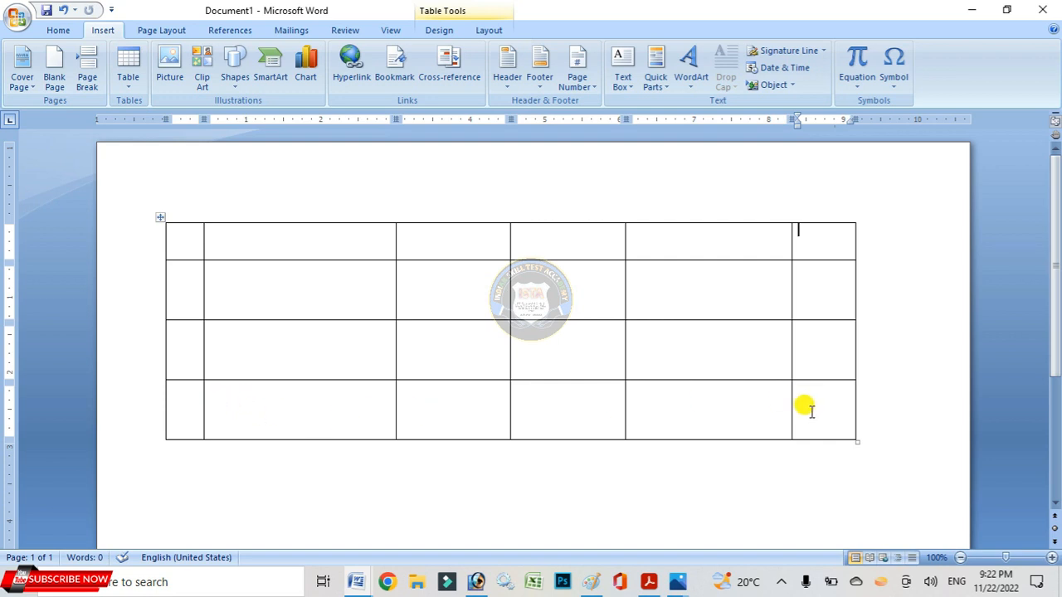
Insert a new row below the table's last row
left_click(312, 420)
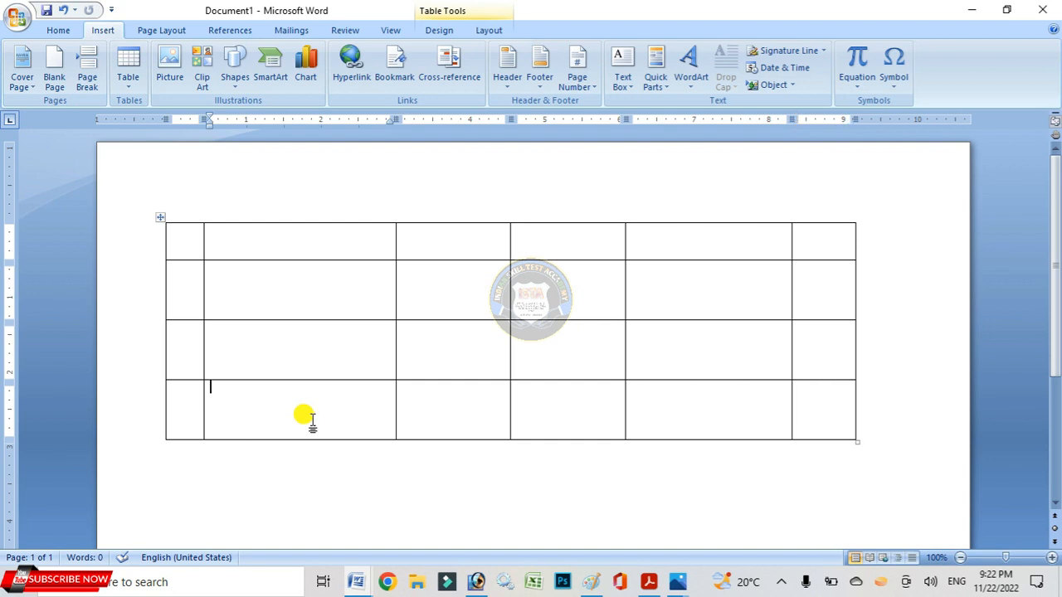
right_click(312, 420)
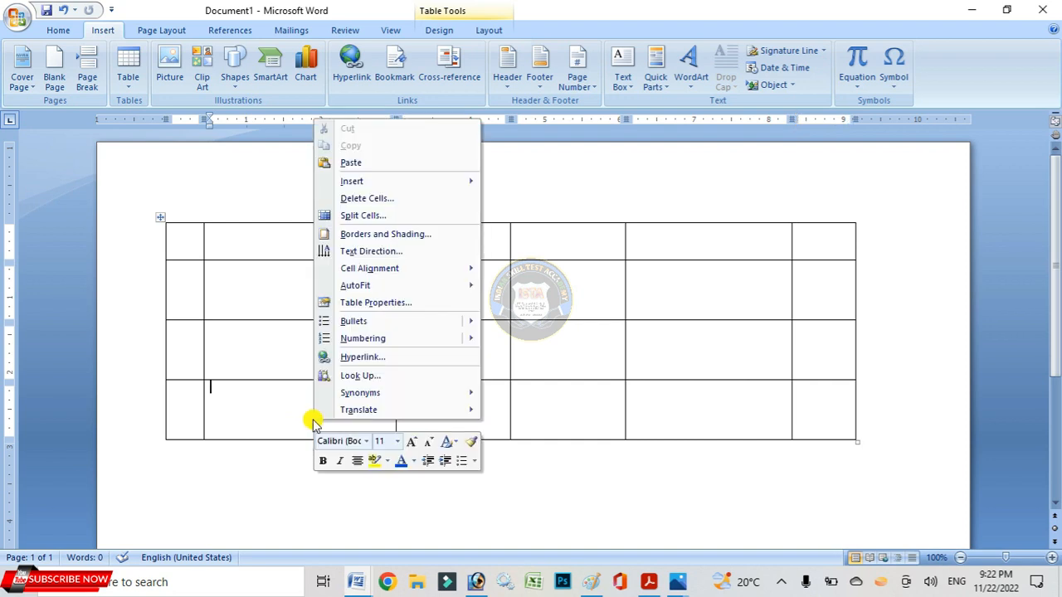
right_click(224, 407)
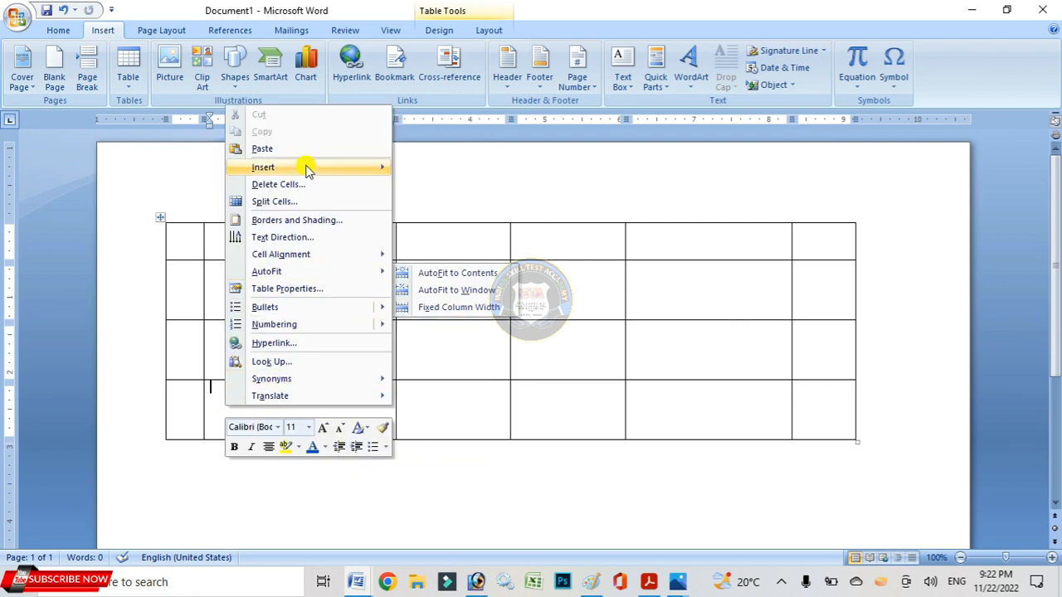
mouse_move(306, 168)
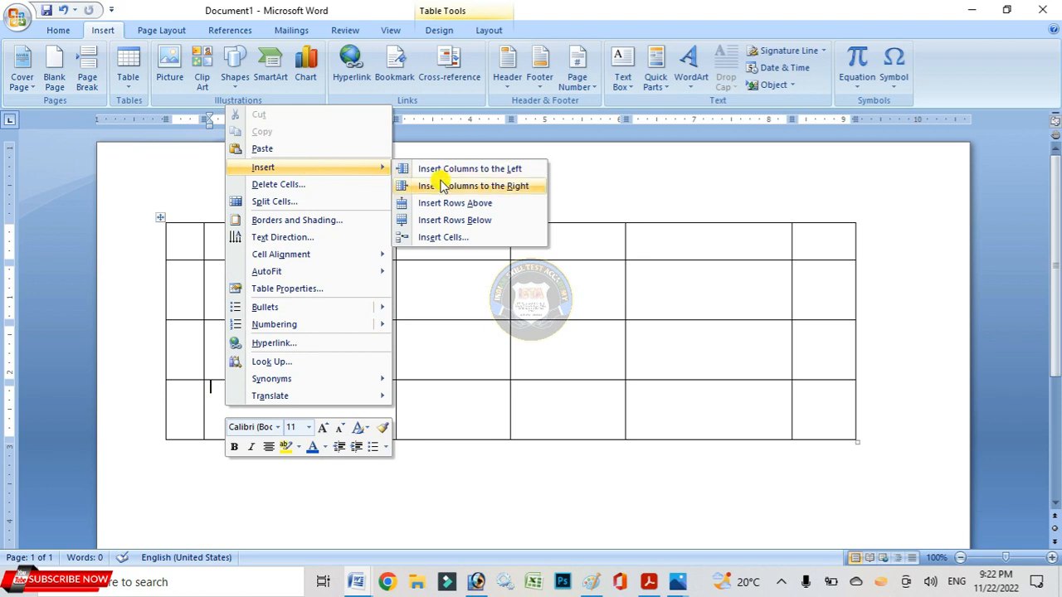
left_click(462, 222)
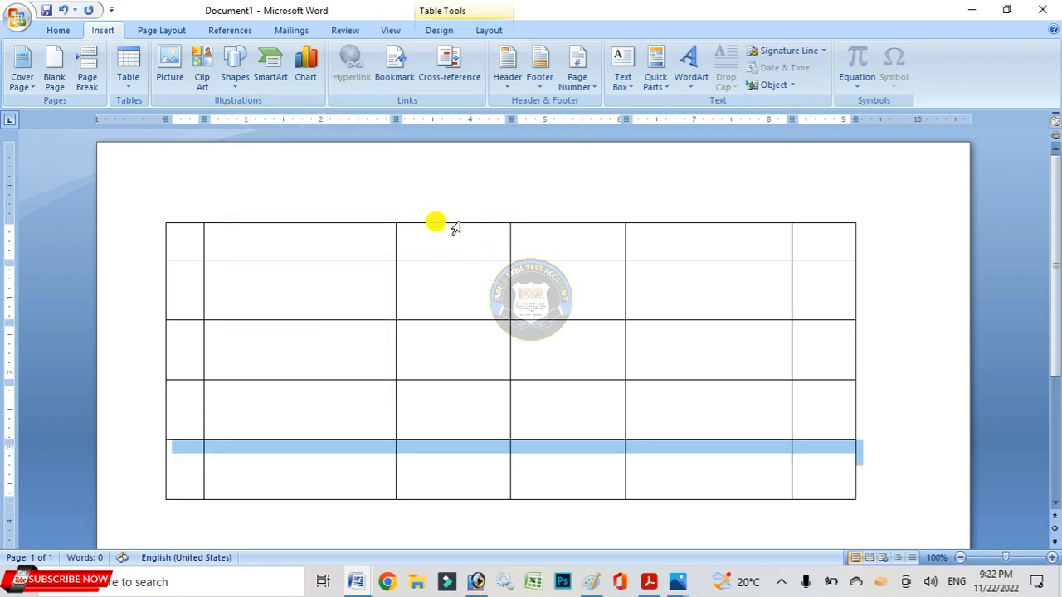
Add another row beneath the newly inserted bottom row and deselect it
left_click(241, 449)
right_click(241, 449)
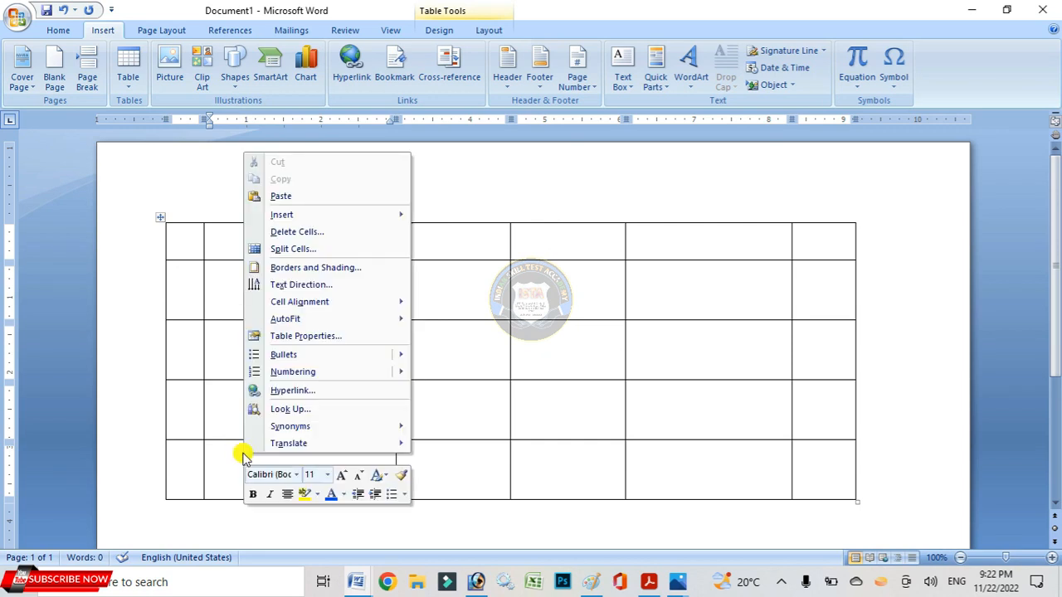
mouse_move(323, 216)
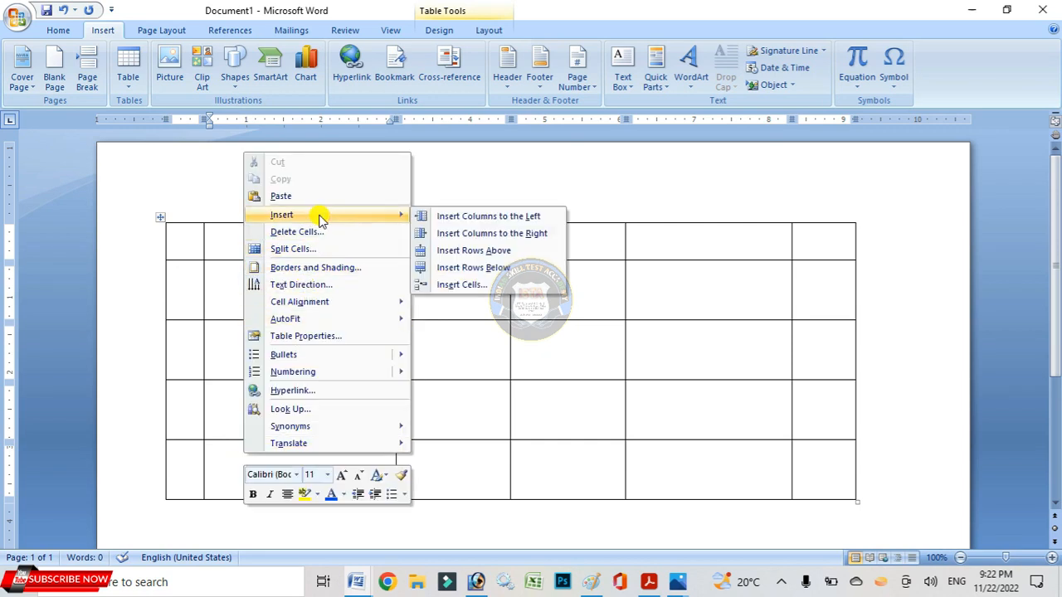
left_click(484, 266)
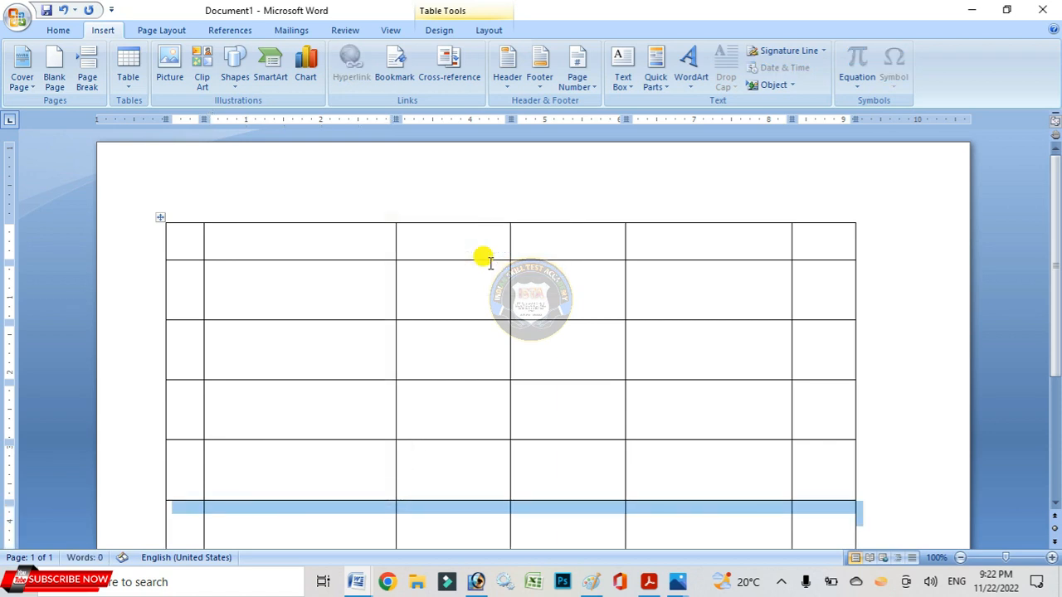
left_click(475, 349)
scroll(476, 347, "down", 5)
scroll(476, 347, "up", 5)
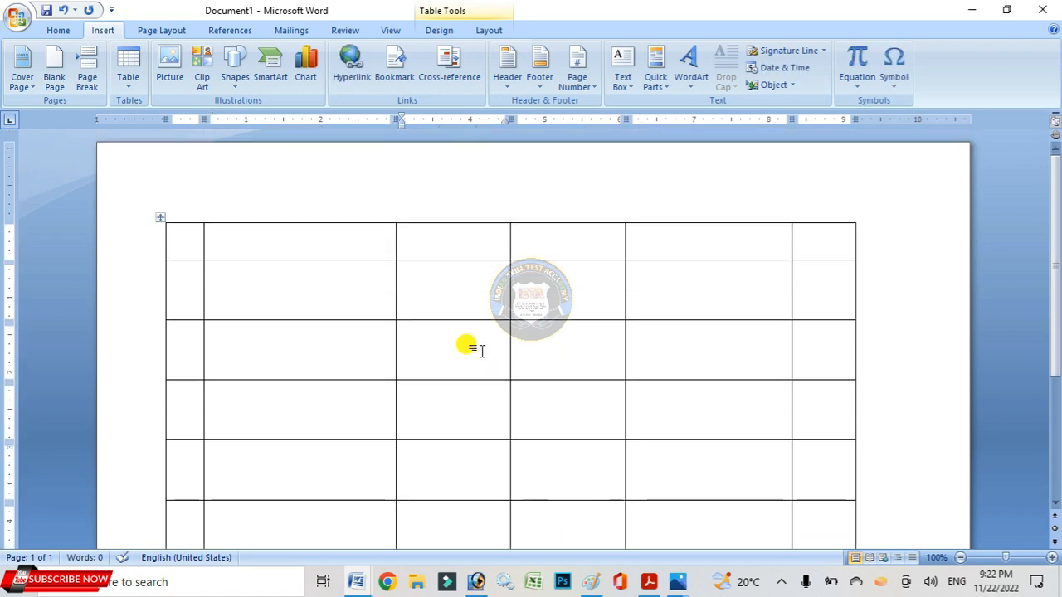
Insert a new column to the left of the table's last column and deselect it
left_click(811, 241)
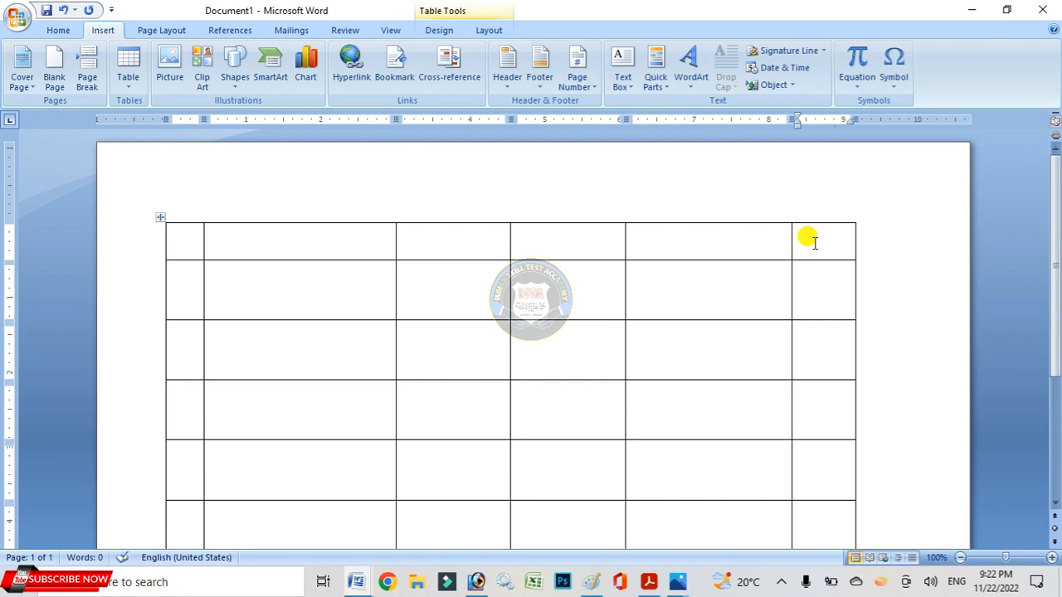
right_click(814, 245)
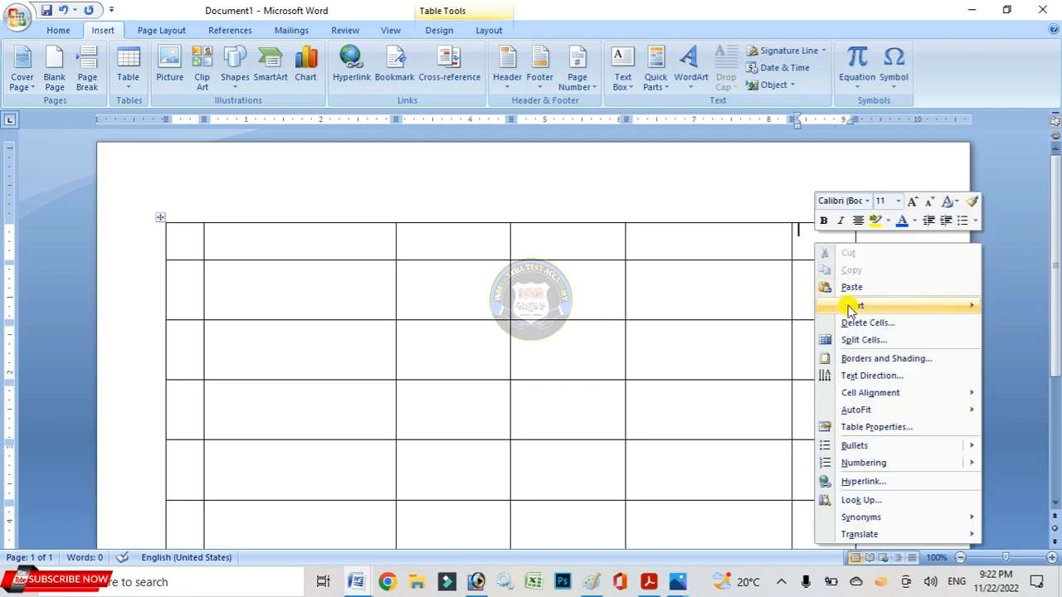
mouse_move(854, 308)
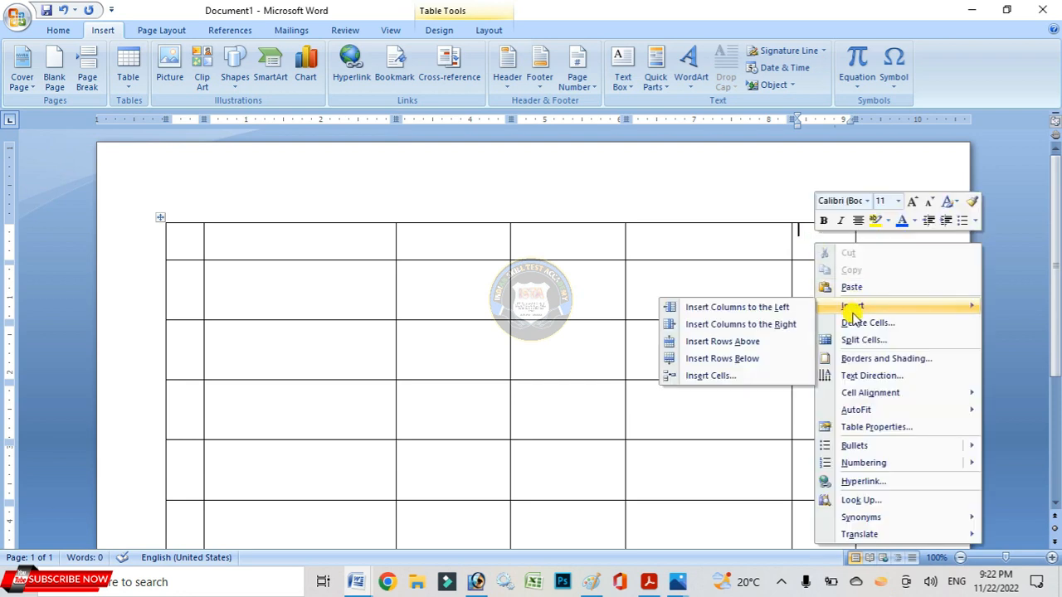
left_click(773, 308)
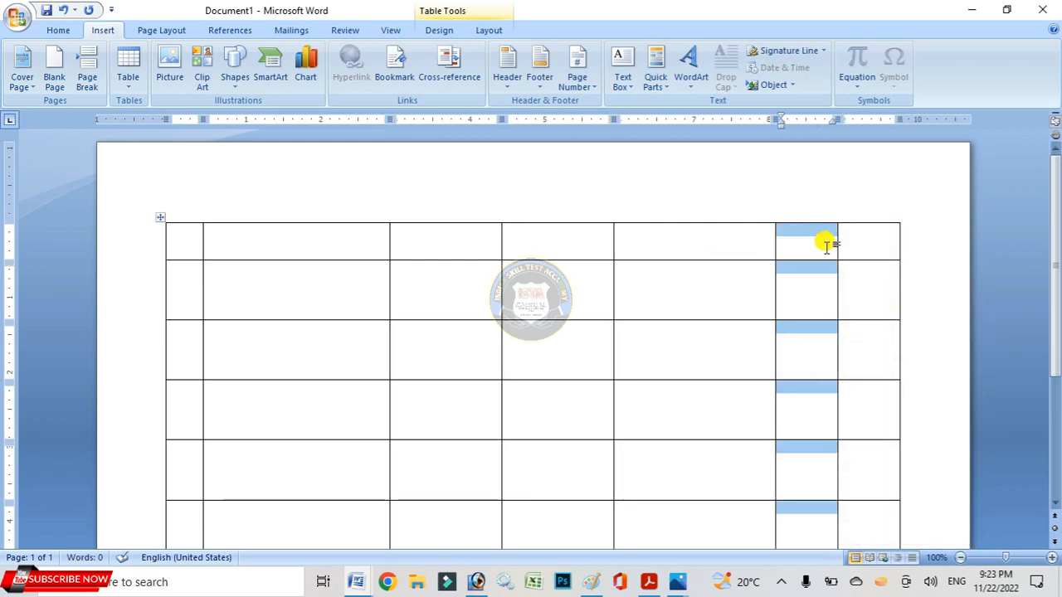
left_click(867, 220)
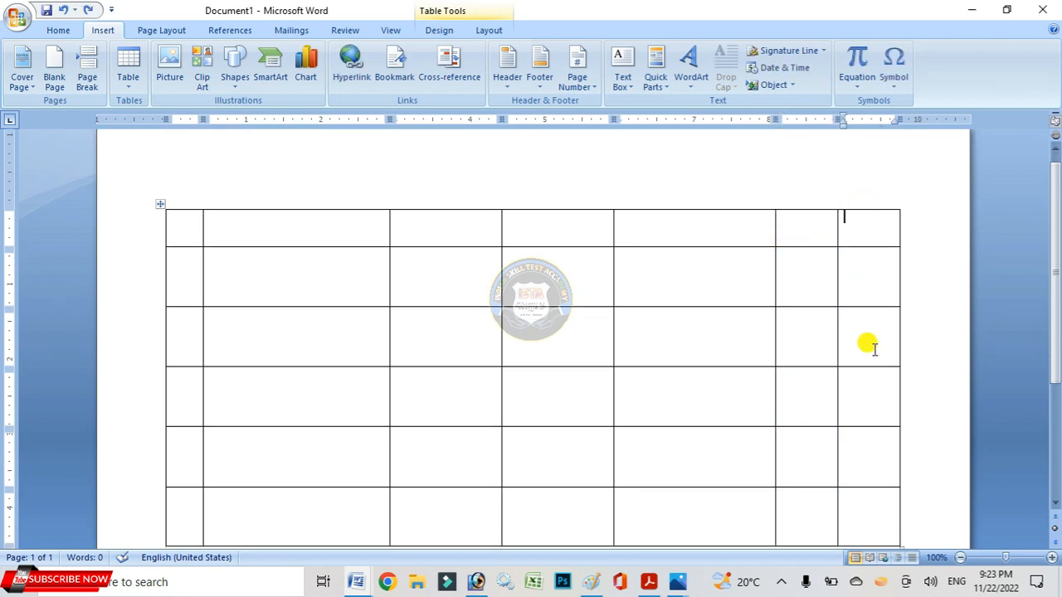
scroll(884, 420, "down", 1)
scroll(886, 419, "up", 1)
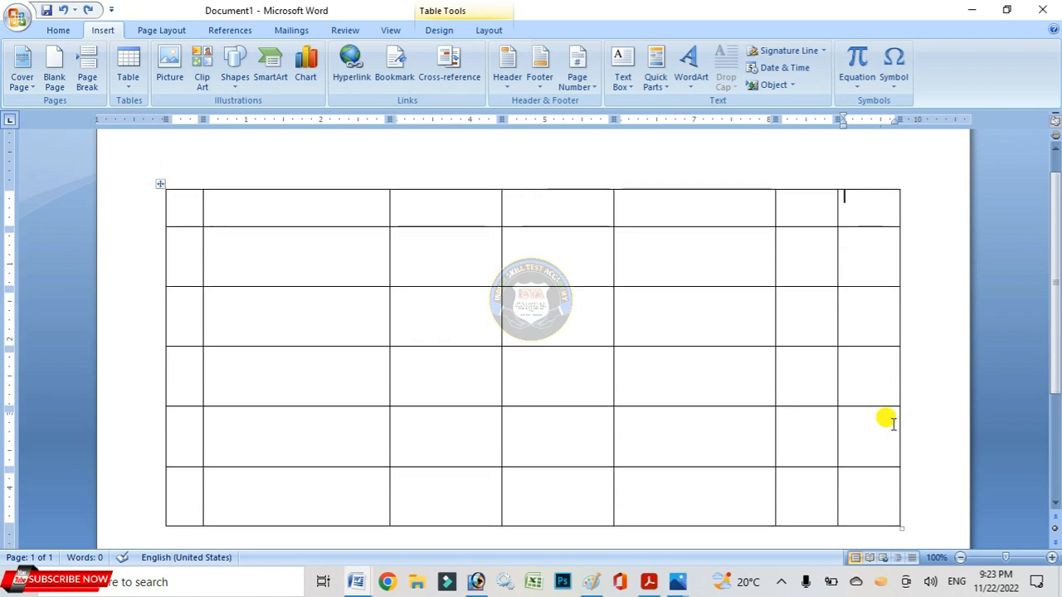
Select all cells of the table's last column and delete that column
left_click(869, 184)
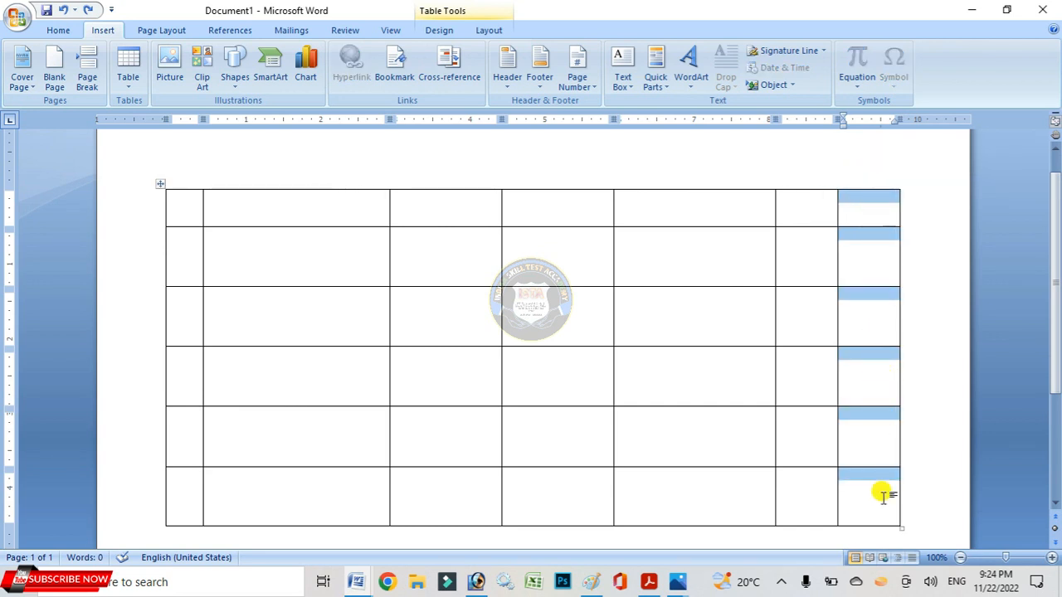
left_click(862, 354)
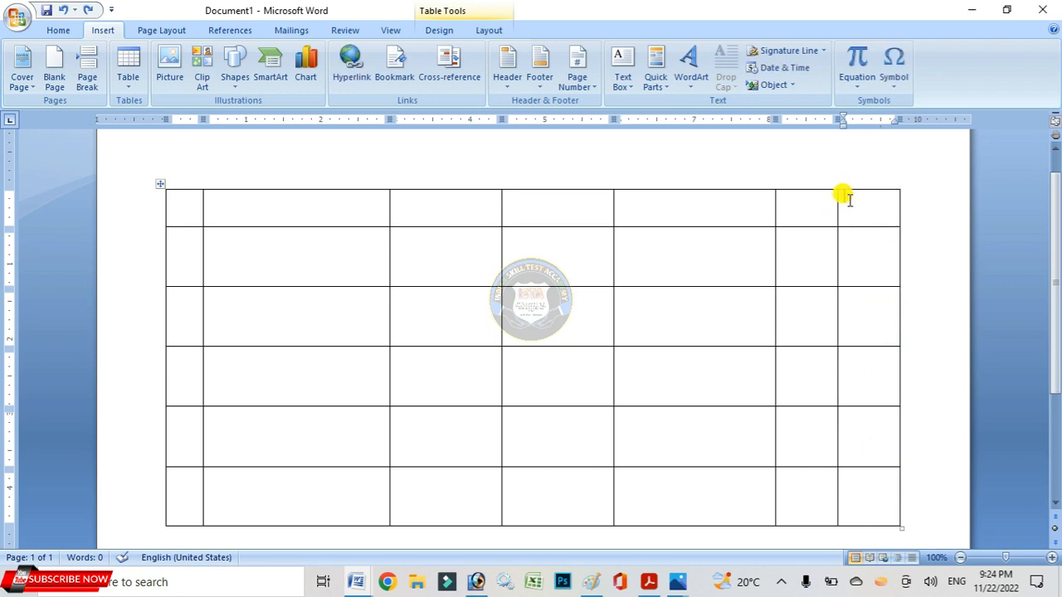
left_click_drag(848, 197, 874, 505)
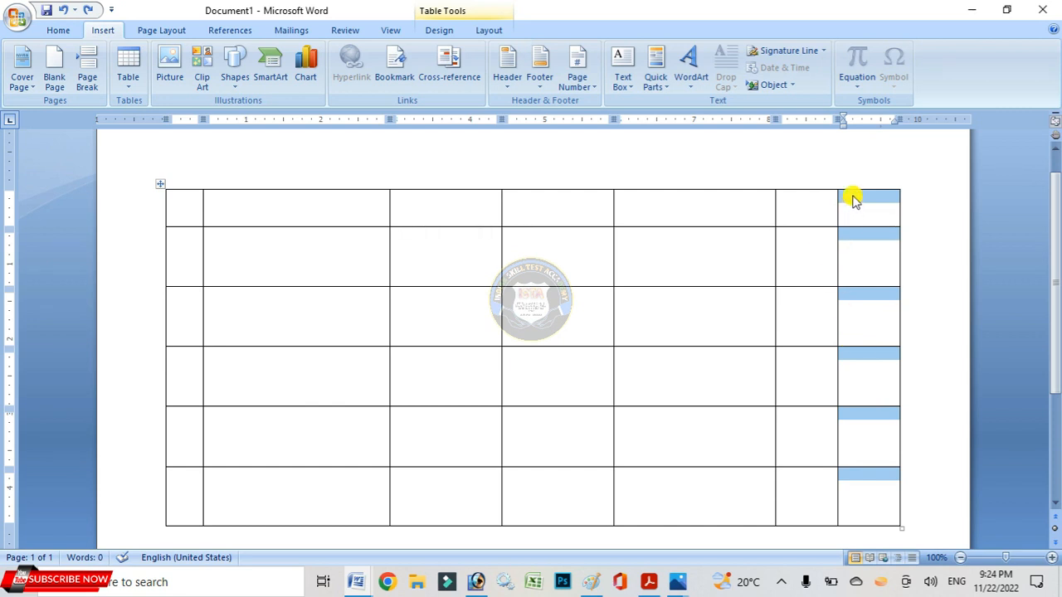
right_click(855, 200)
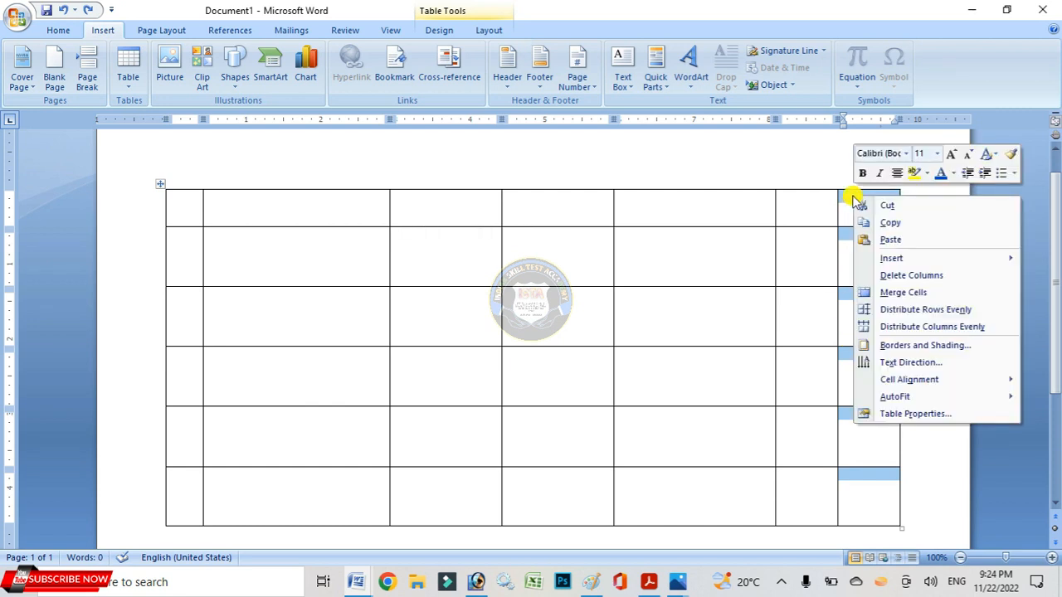
left_click(903, 279)
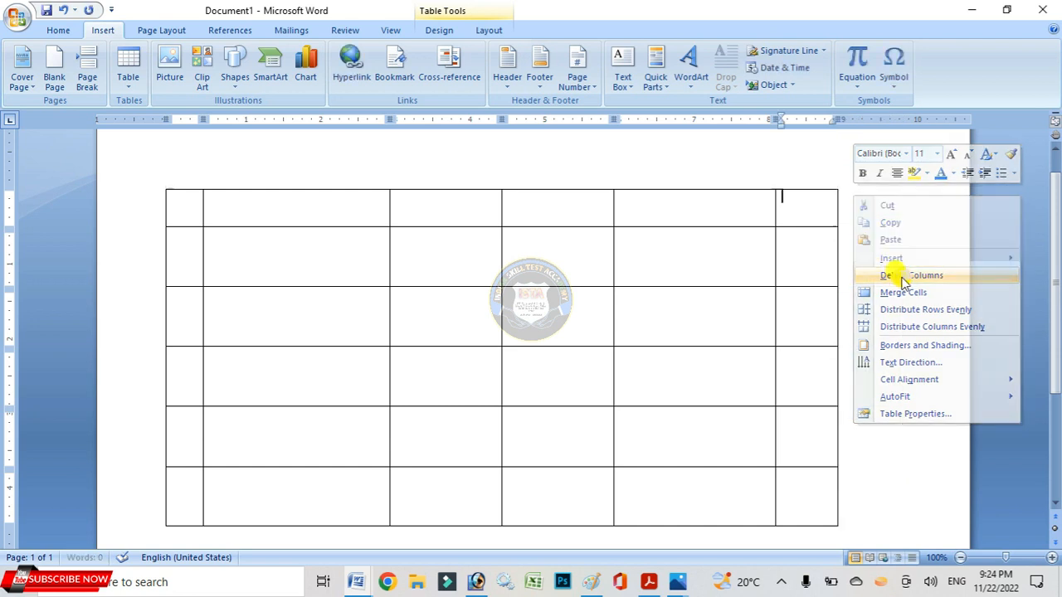
left_click(803, 193)
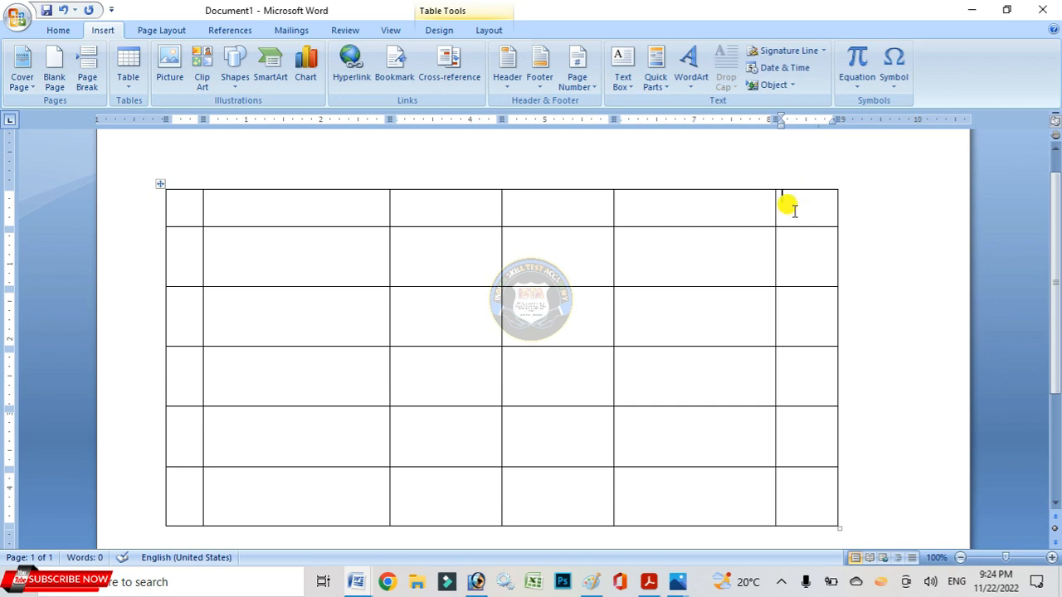
Delete the last column's cells below the first row with the Shift cells left option, and undo that deletion
right_click(799, 266)
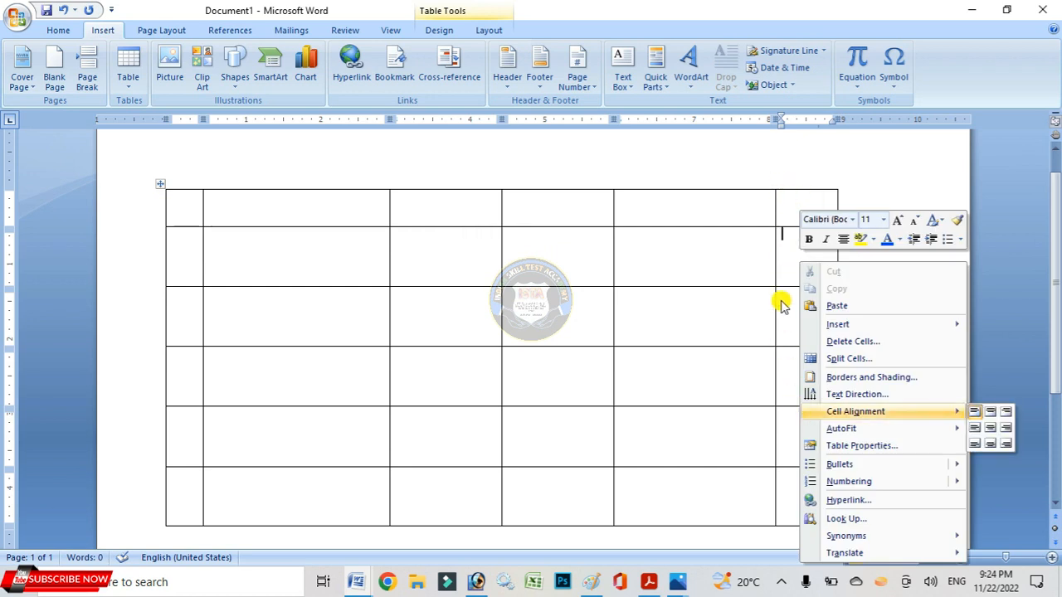
left_click(779, 270)
left_click_drag(792, 244, 813, 511)
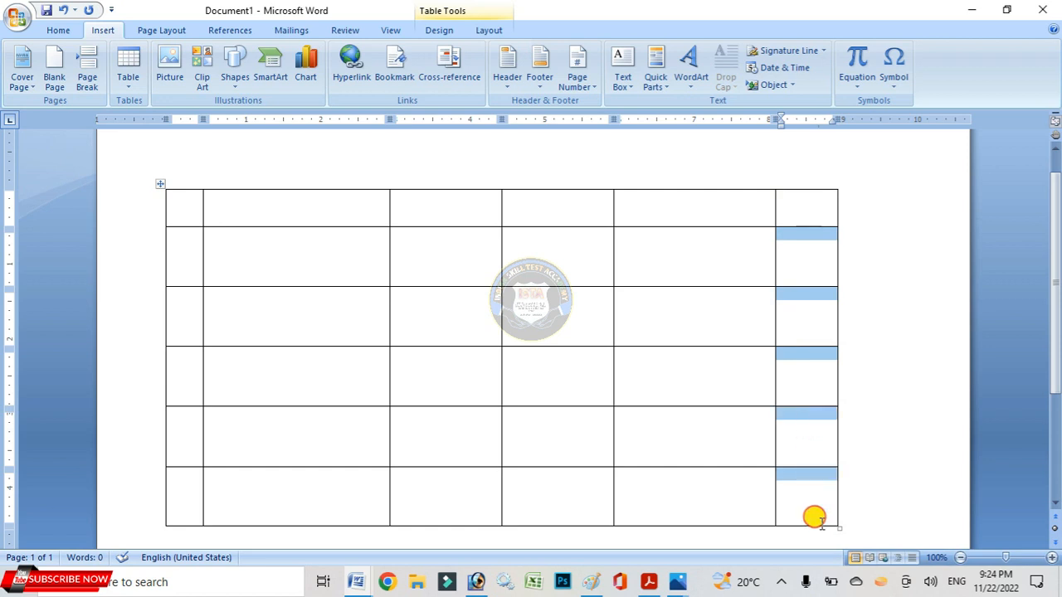
right_click(806, 296)
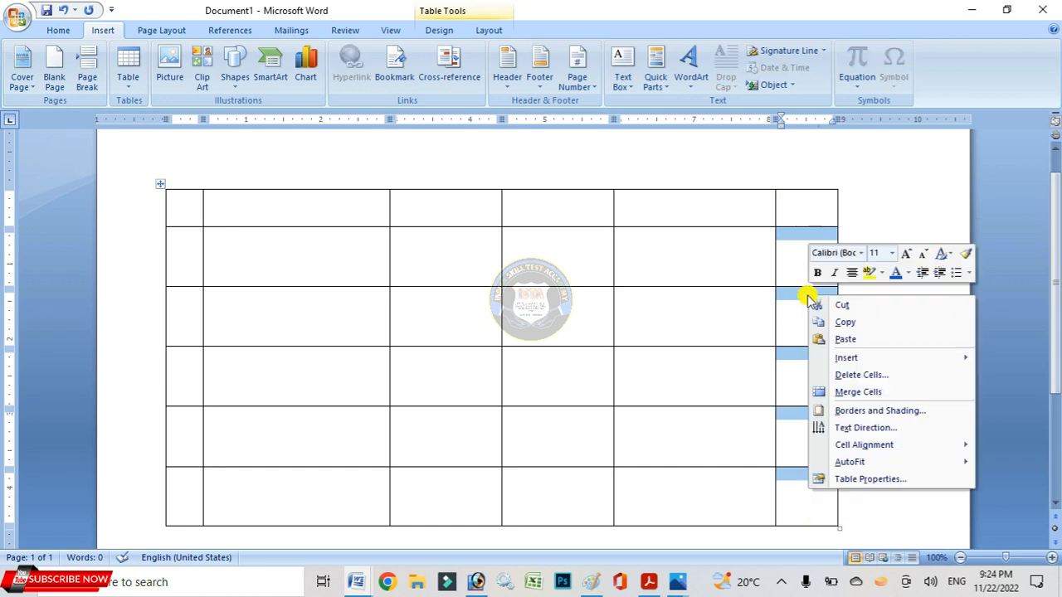
left_click(887, 375)
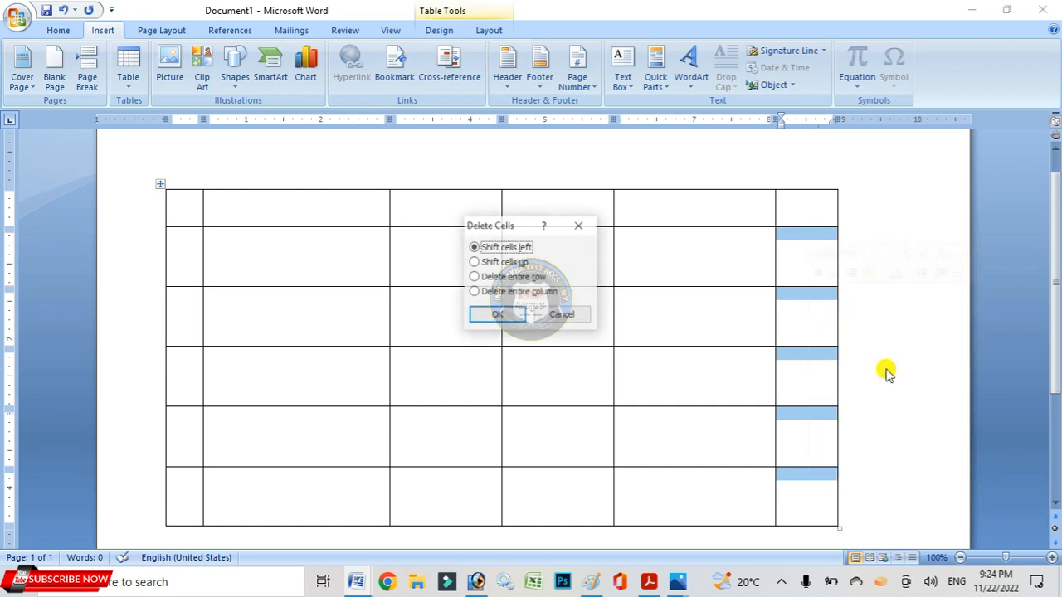
left_click(520, 322)
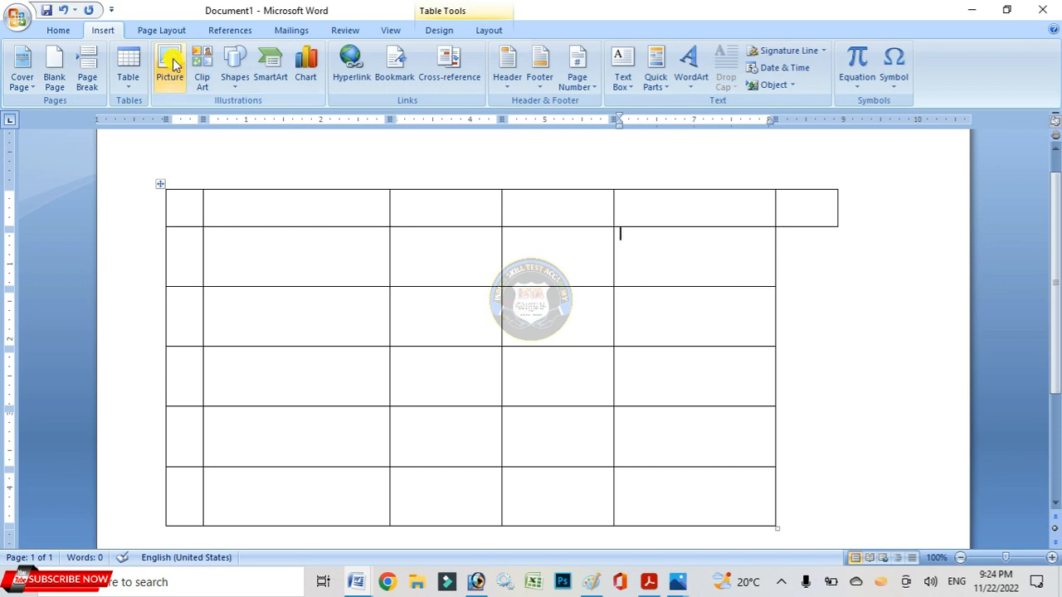
left_click(65, 13)
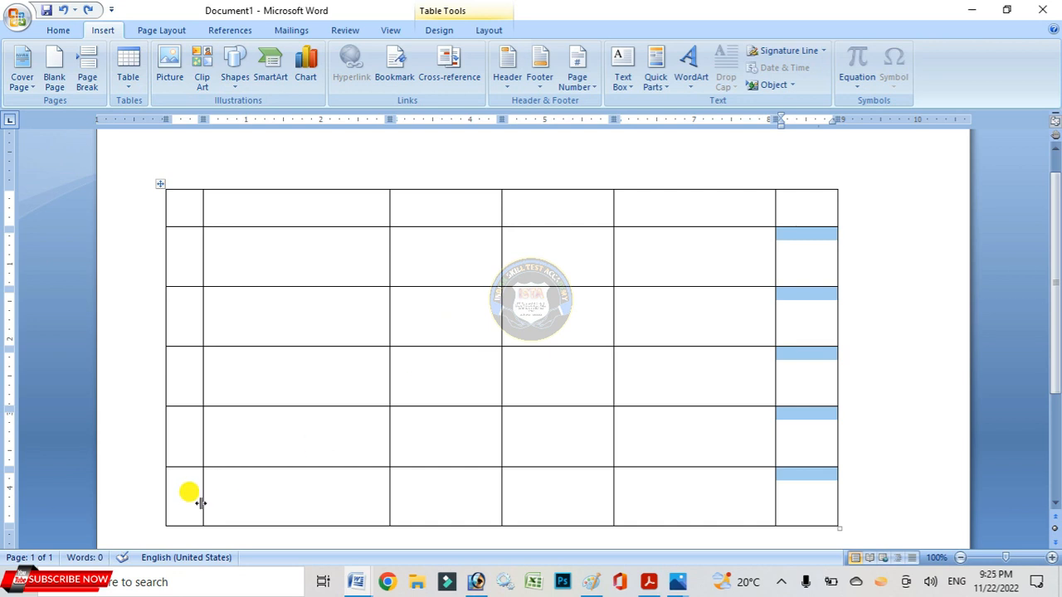
Select all the cells in the table's bottom row and remove them with the Delete entire row option
left_click_drag(180, 492, 699, 502)
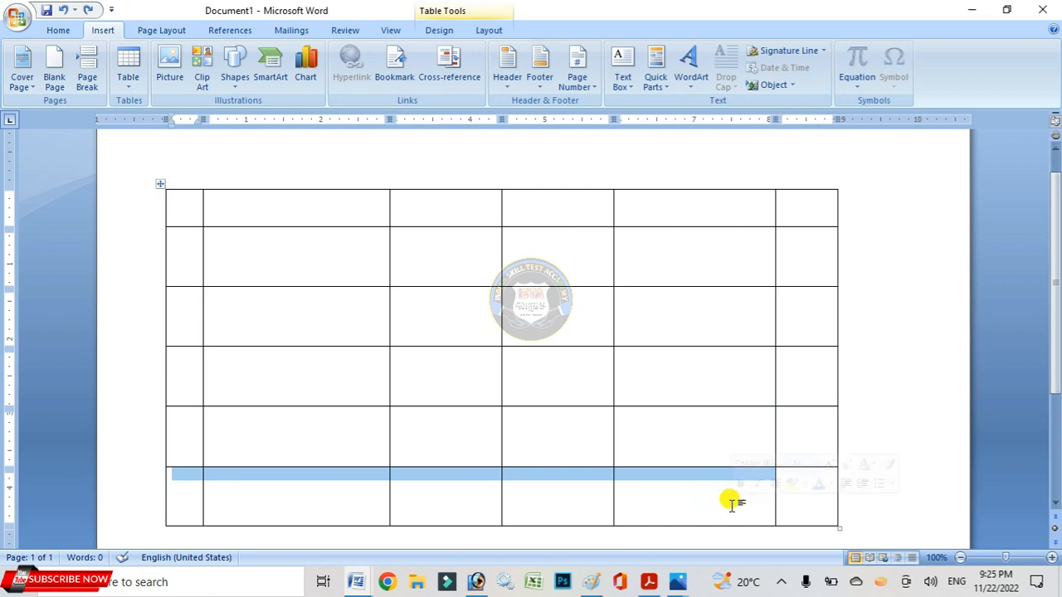
left_click(167, 497)
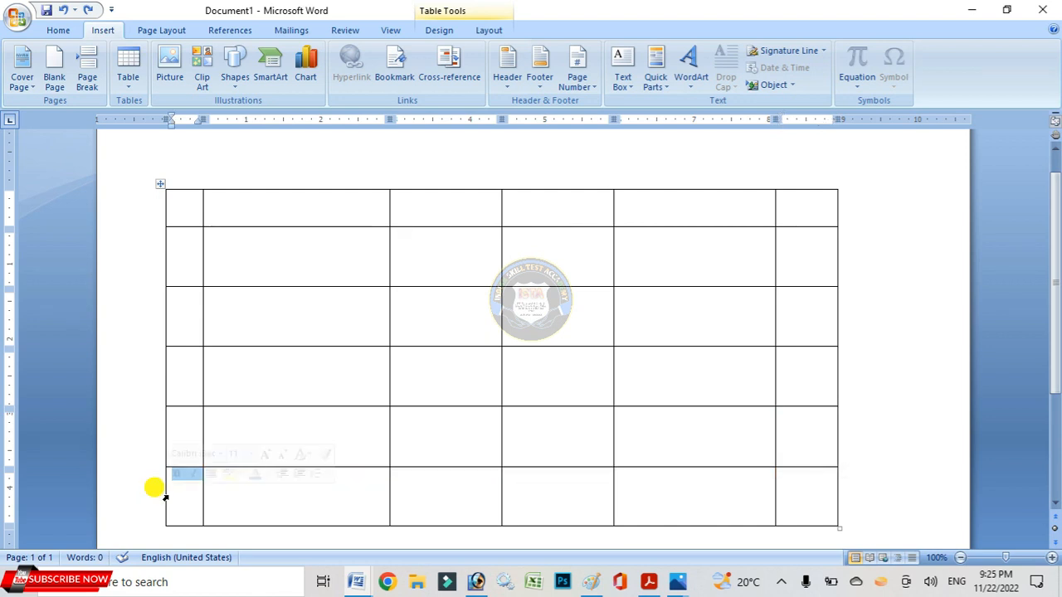
left_click_drag(164, 496, 788, 494)
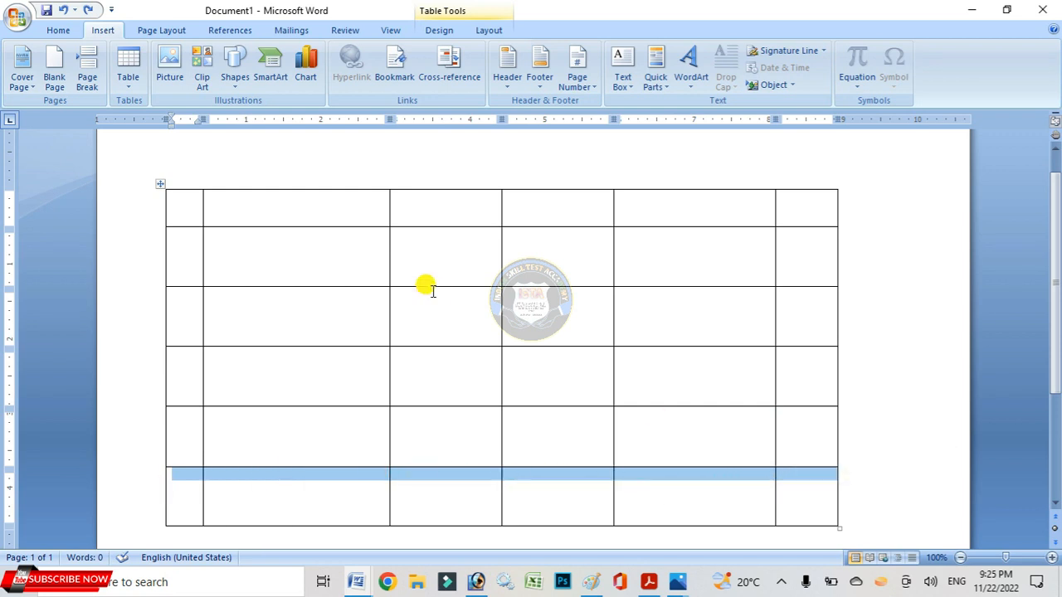
right_click(697, 479)
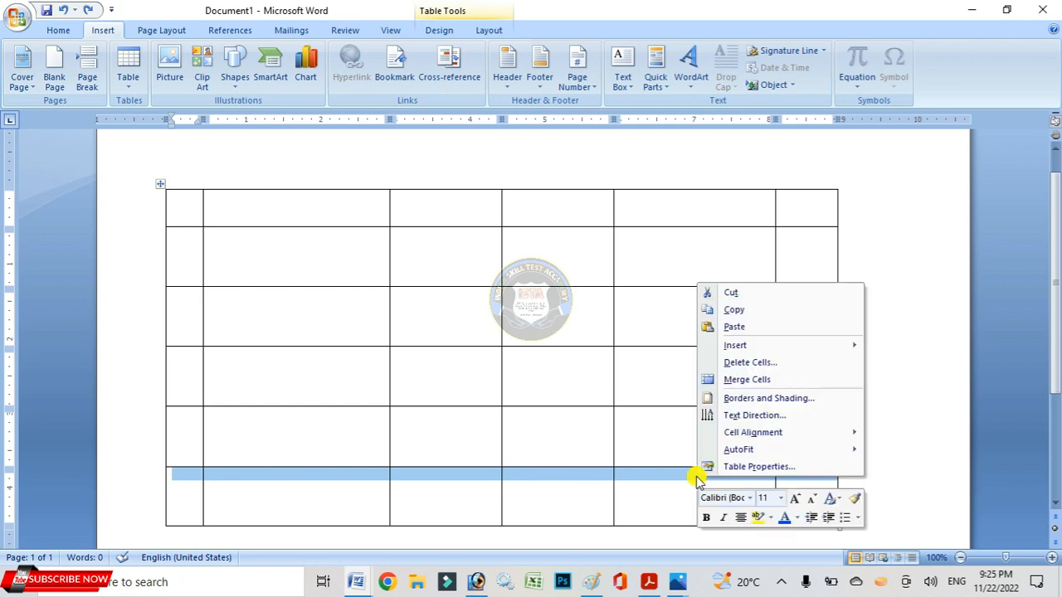
left_click(761, 367)
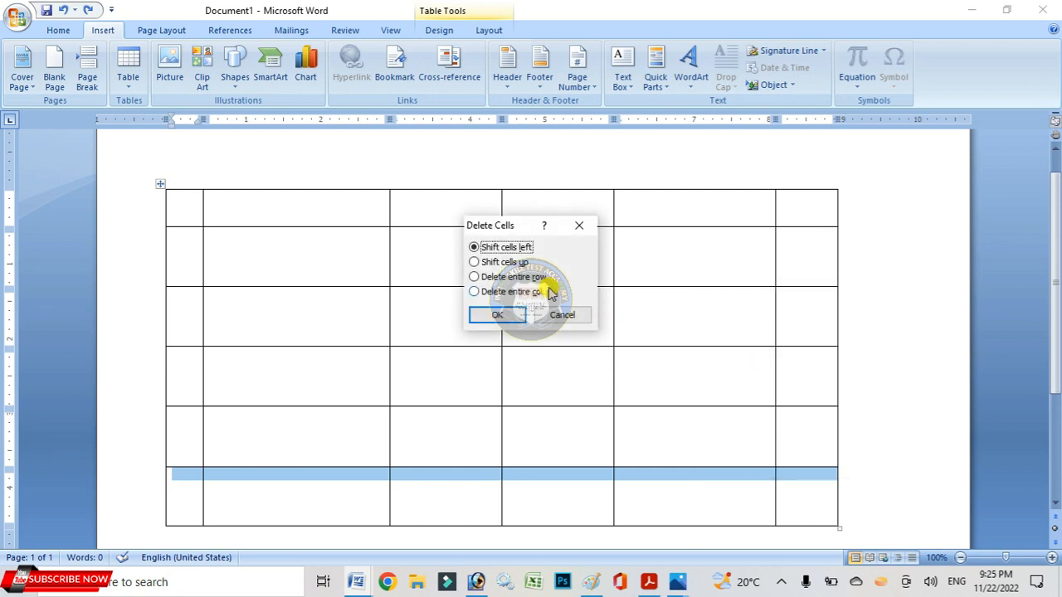
left_click(479, 279)
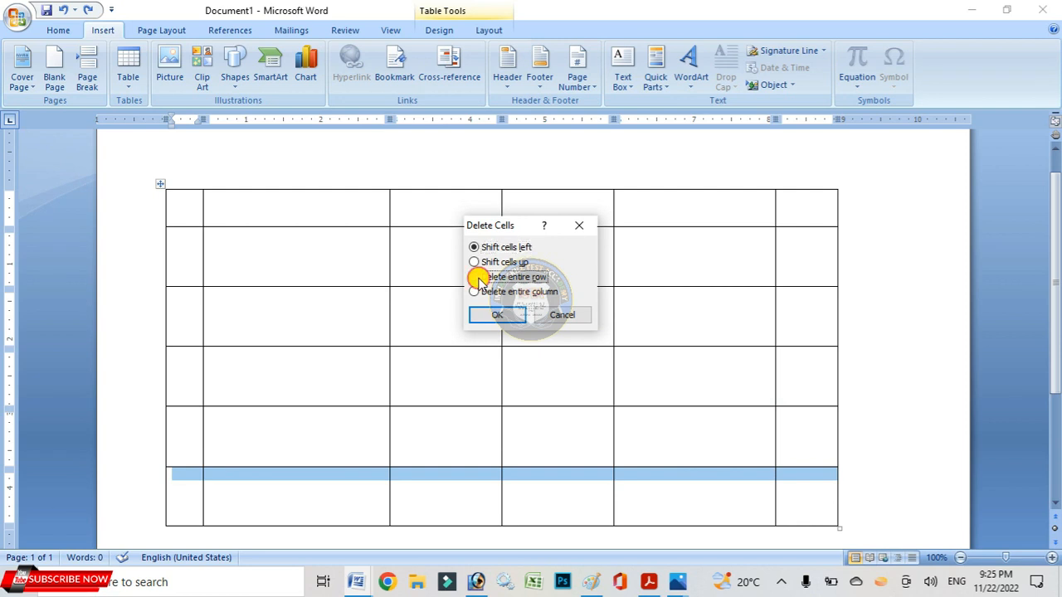
left_click(491, 313)
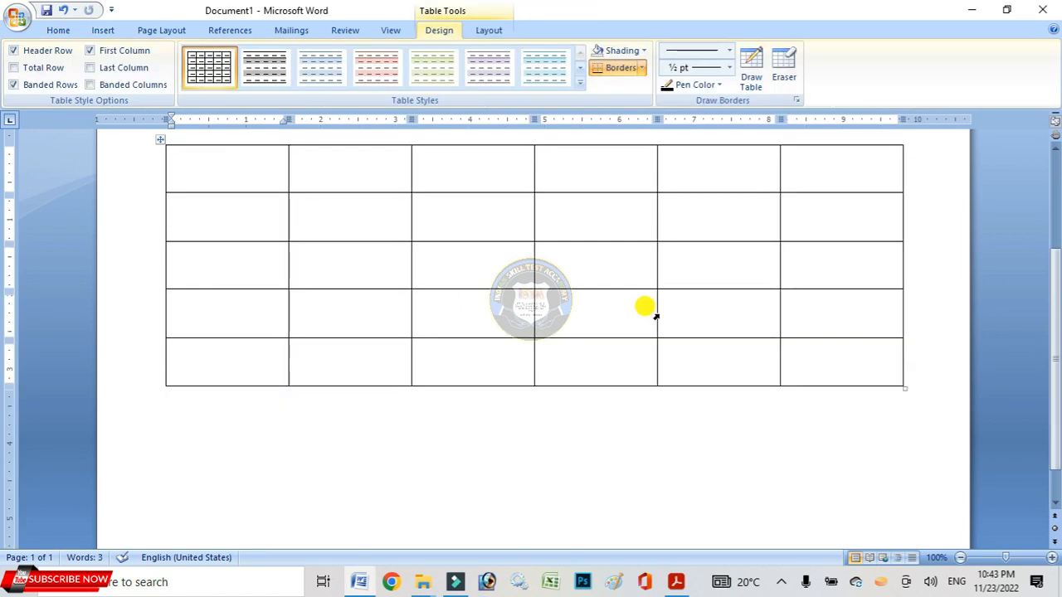
scroll(645, 305, "up", 2)
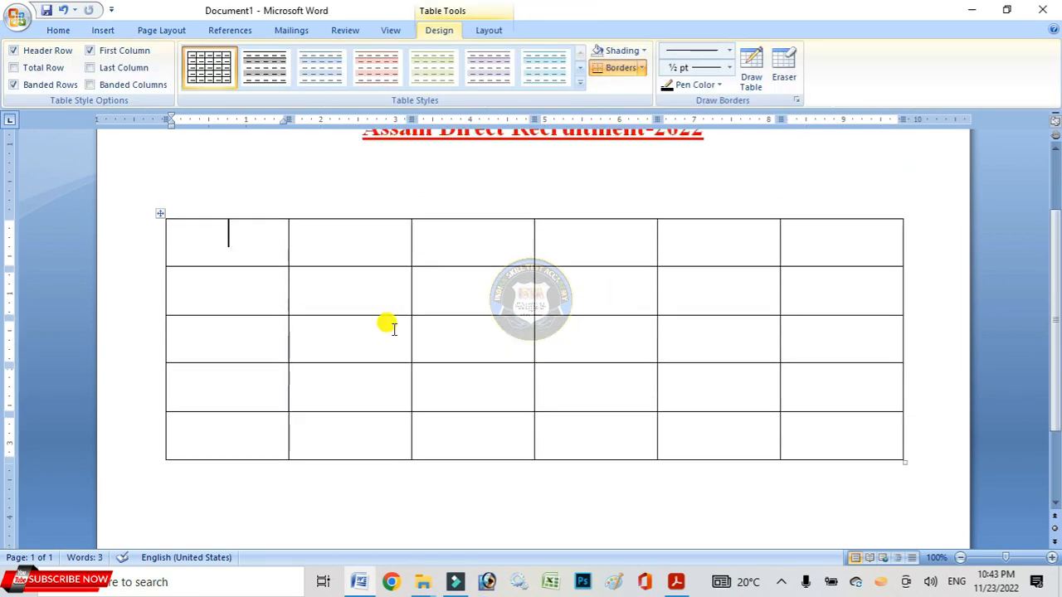
Narrow the table's first column to about 0.6 inch by moving its inner vertical border
left_click(261, 241)
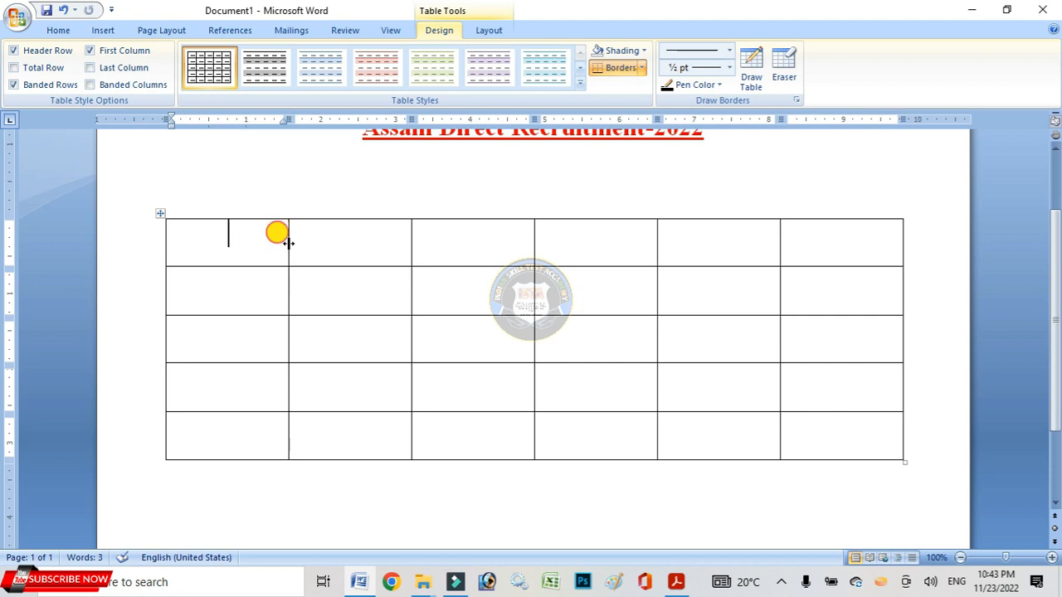
left_click_drag(288, 241, 207, 248)
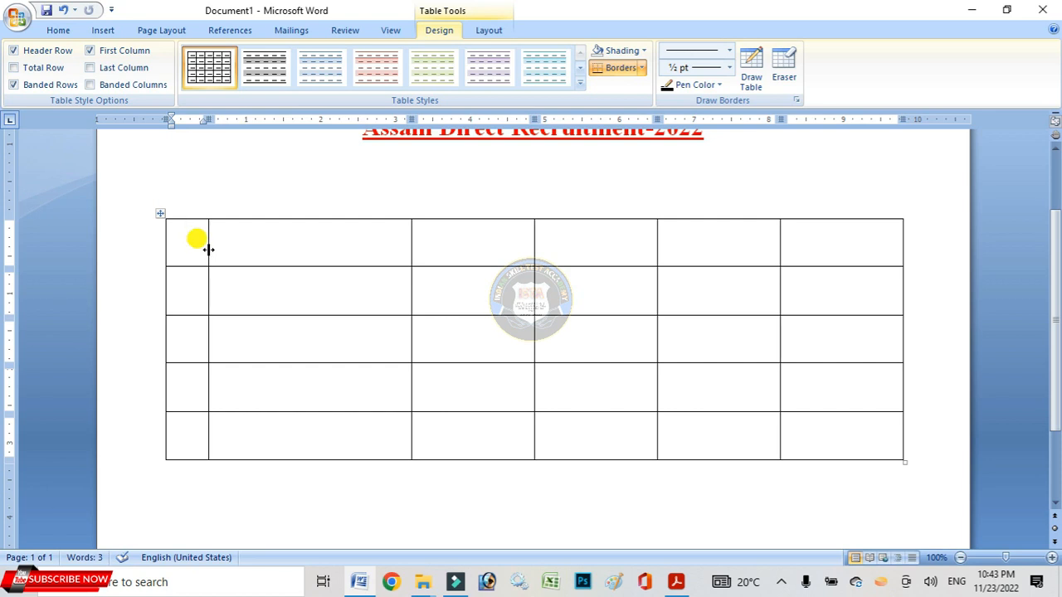
mouse_move(208, 249)
left_mouse_down()
mouse_move(306, 255)
mouse_move(213, 264)
left_mouse_up()
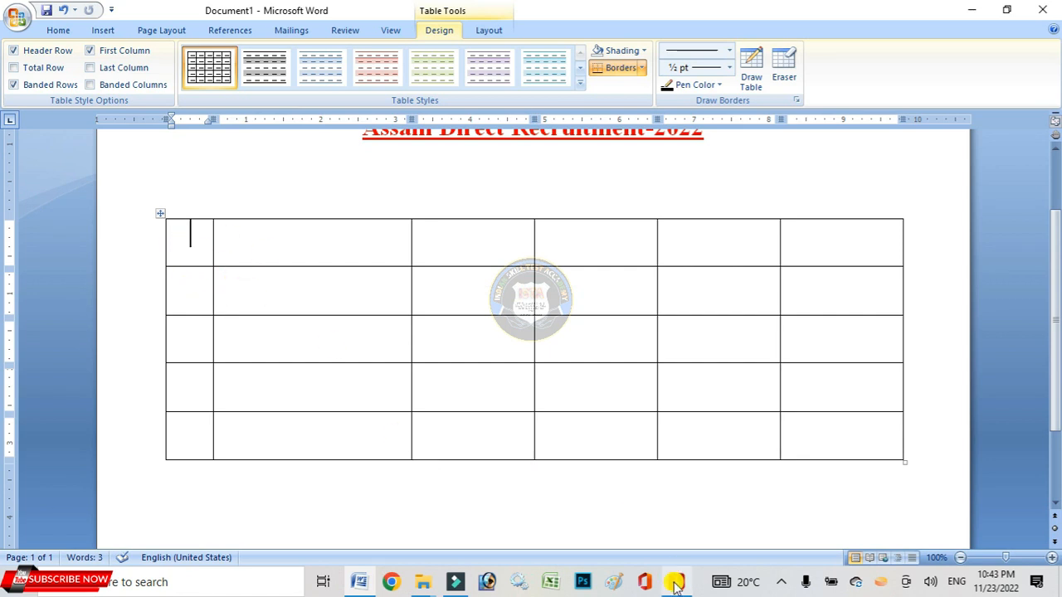
Consult the title row in the reference PDF in Acrobat Reader, and erase all inner vertical borders of the Word table's first row
left_click(676, 580)
left_click(432, 353)
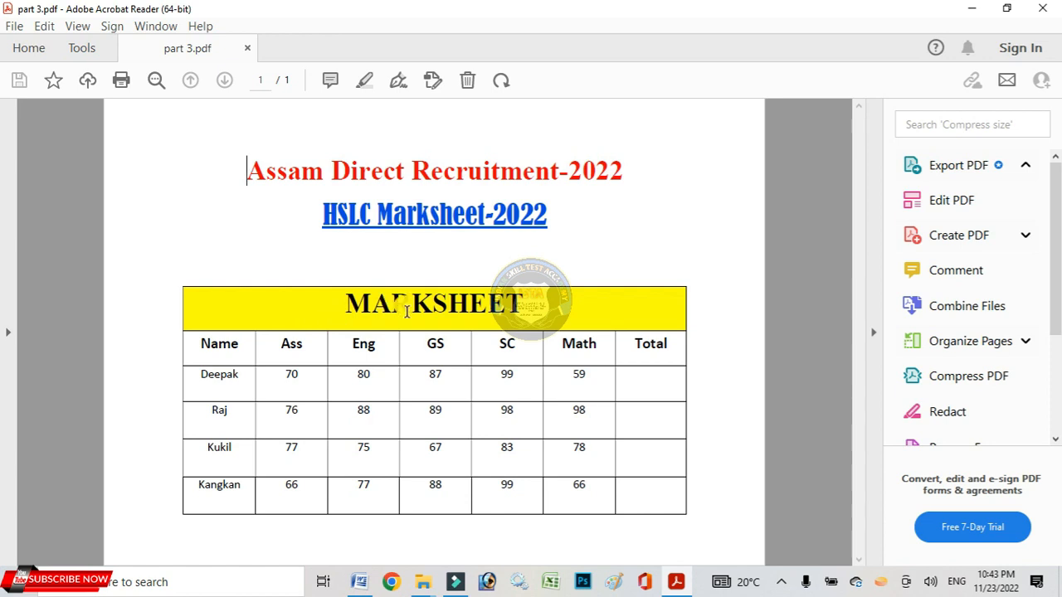
left_click(509, 448)
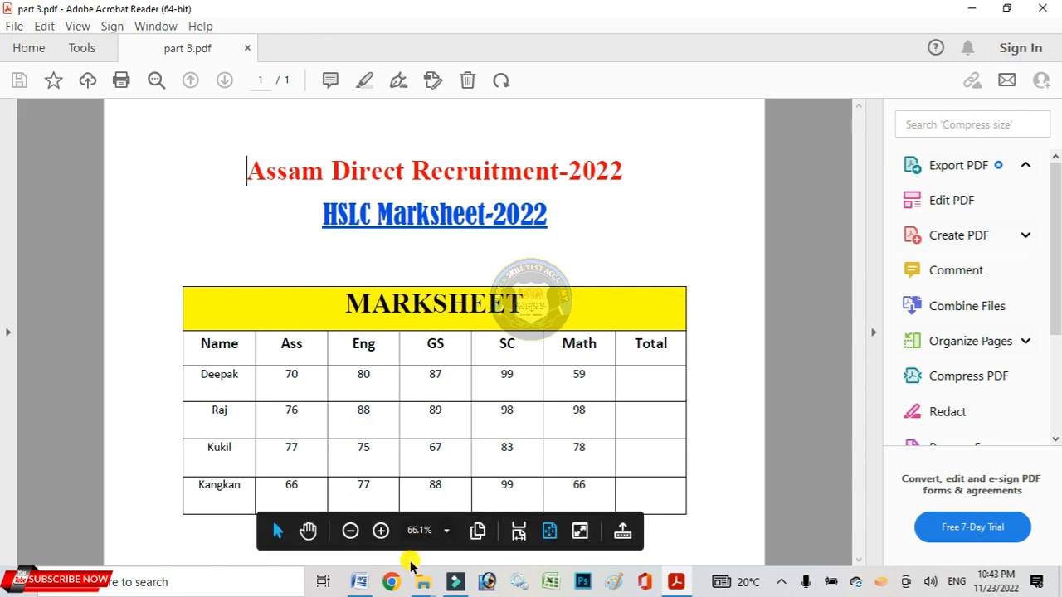
left_click(359, 581)
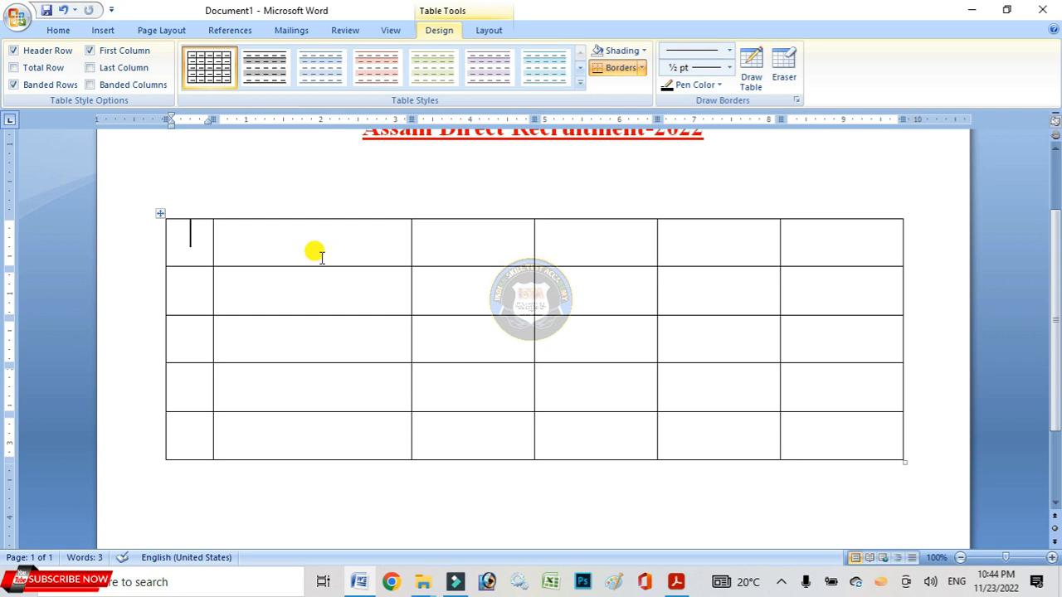
left_click(58, 32)
left_click(158, 32)
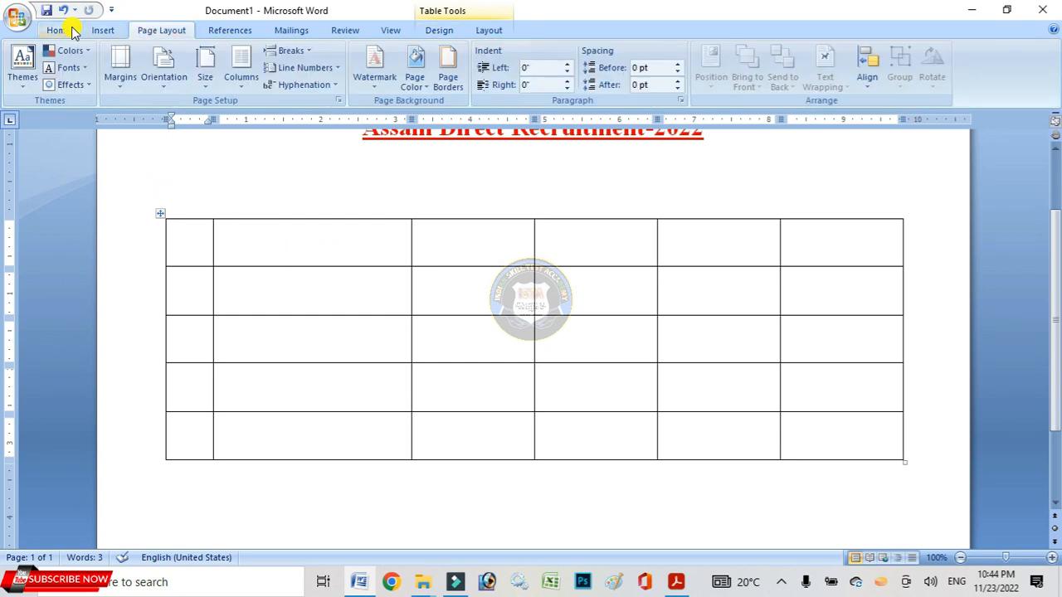
left_click(440, 31)
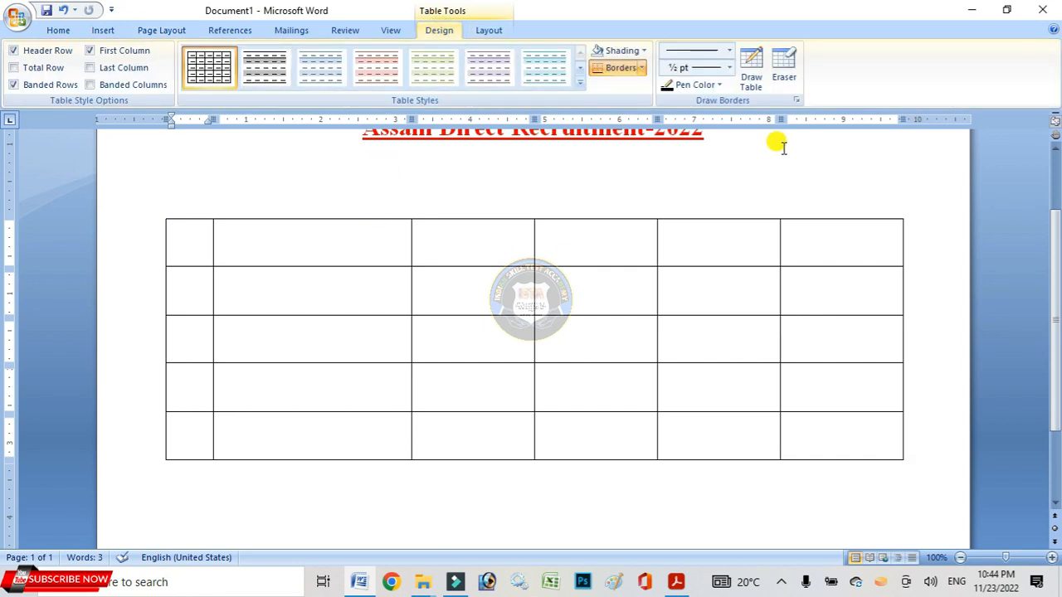
left_click(784, 69)
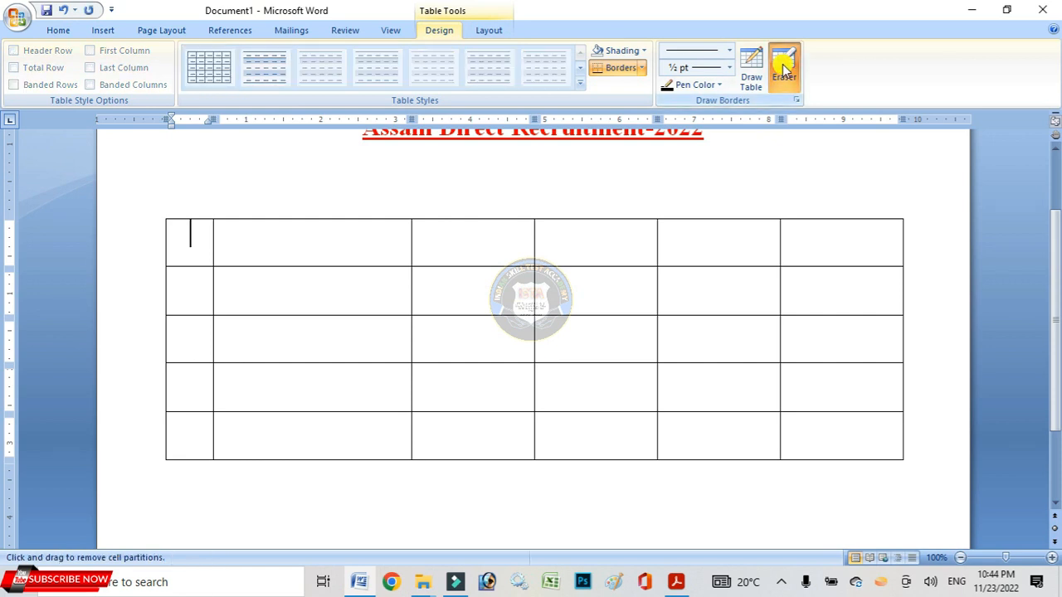
left_click(778, 241)
left_click(657, 241)
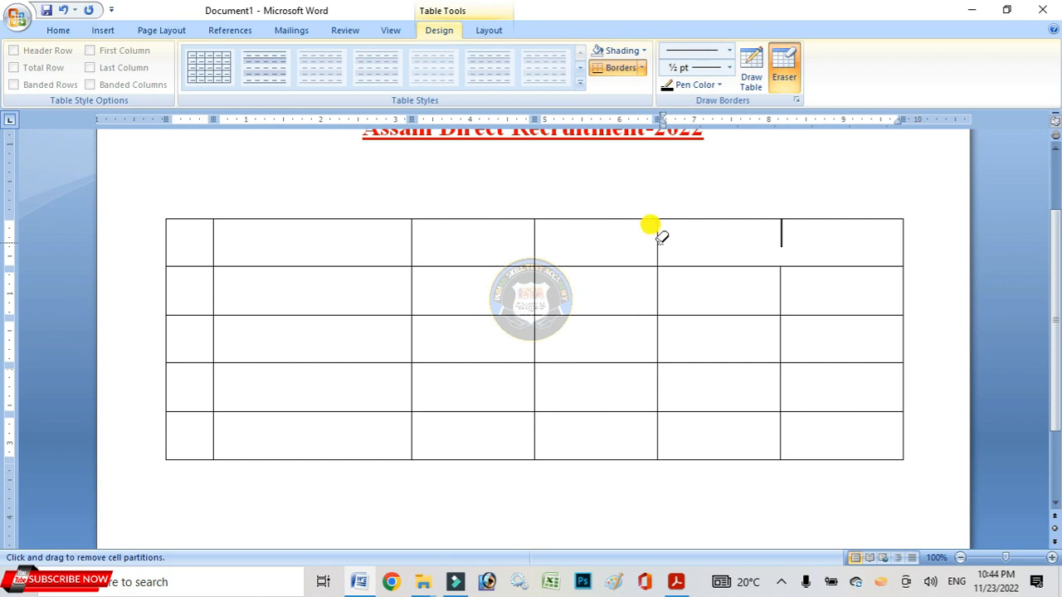
left_click(535, 234)
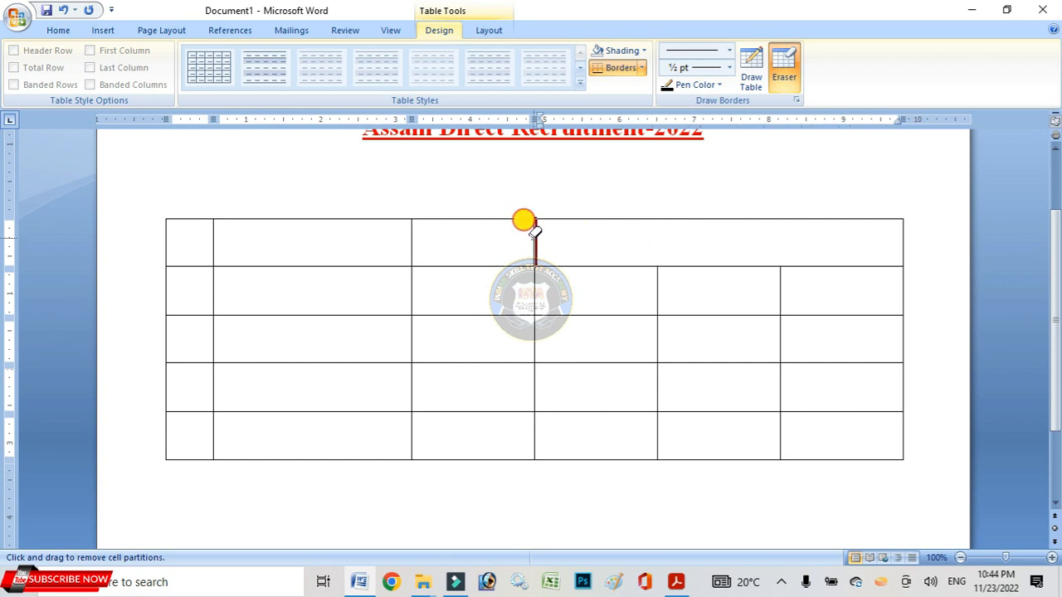
left_click(411, 239)
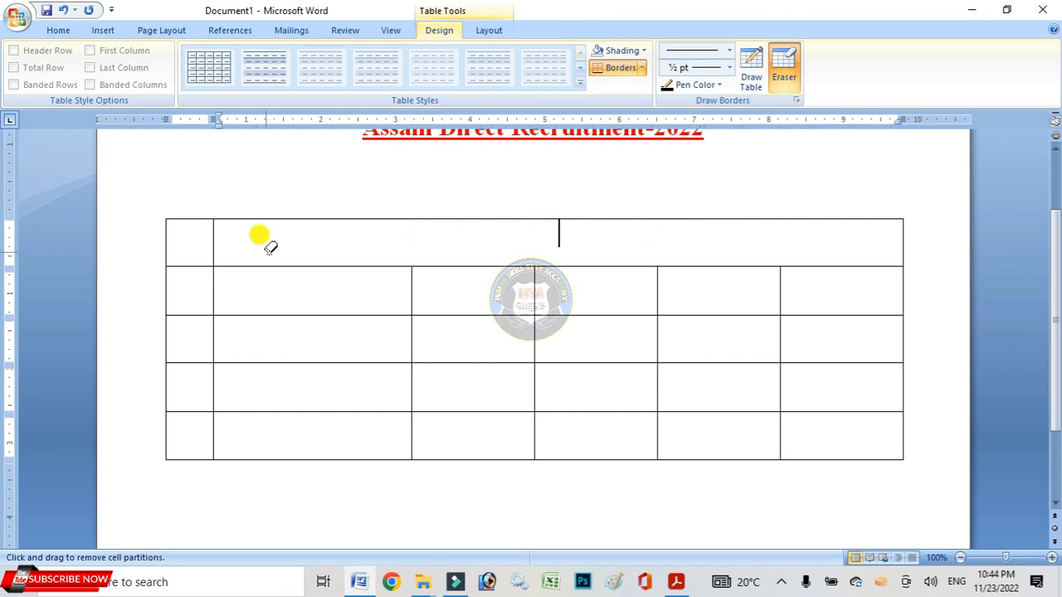
left_click(213, 242)
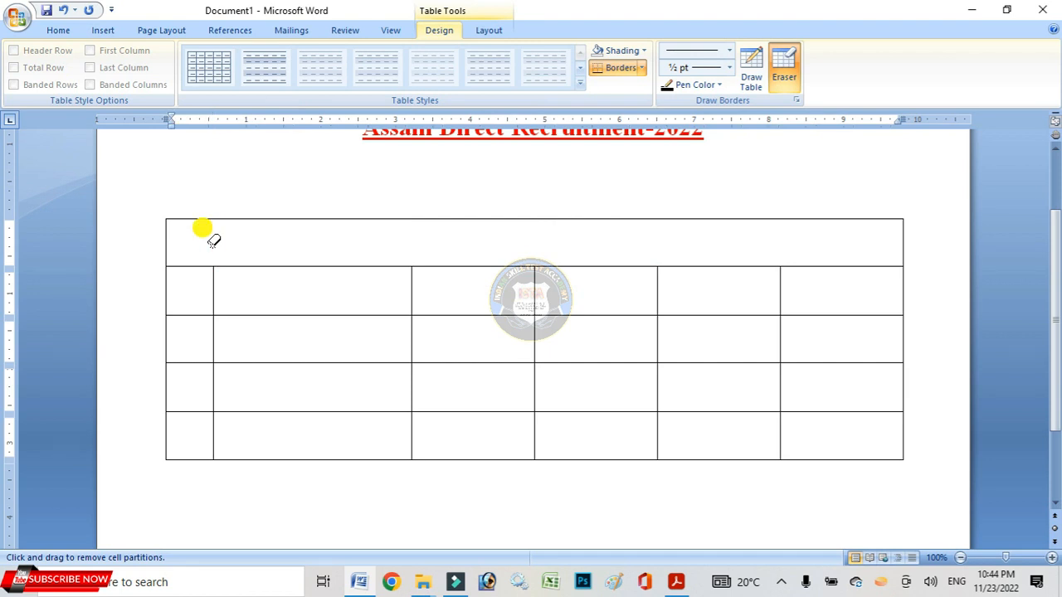
left_click(788, 75)
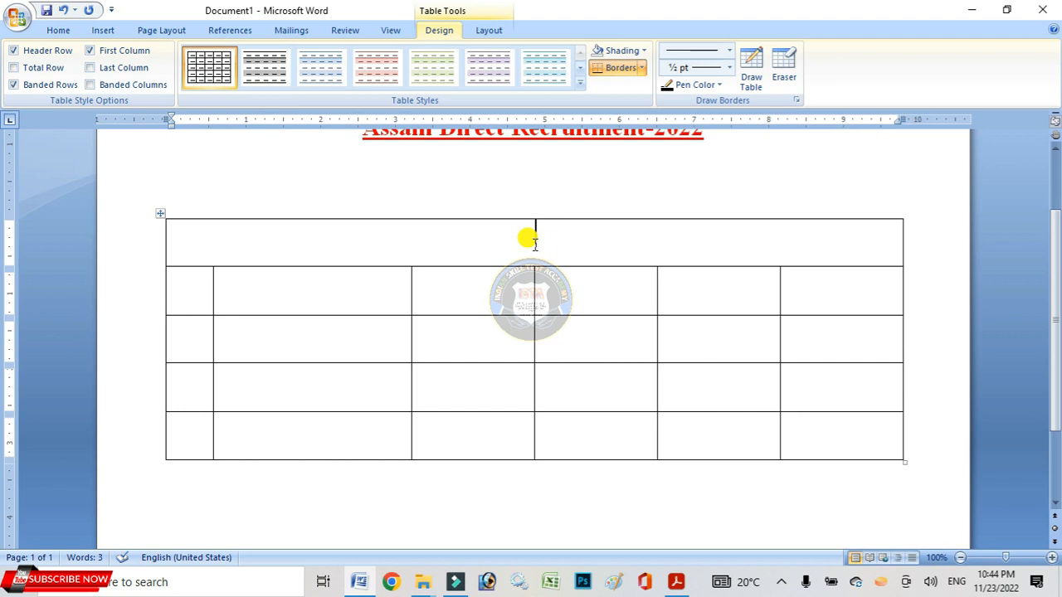
Enter MARKSHEET in the merged top row and remove its underline, keeping it bold
type("MA")
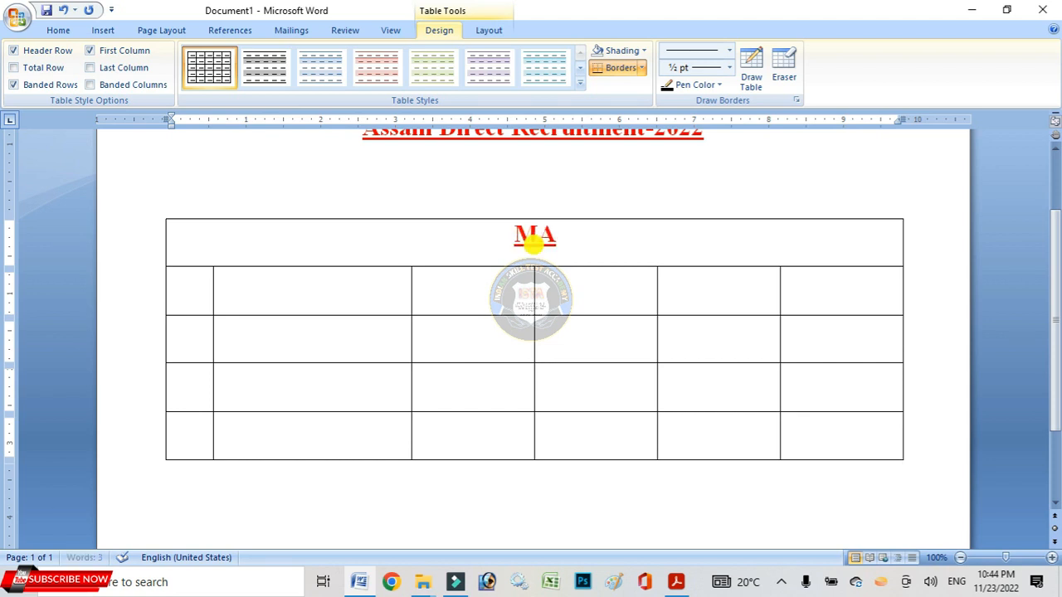
type("RKSHEET")
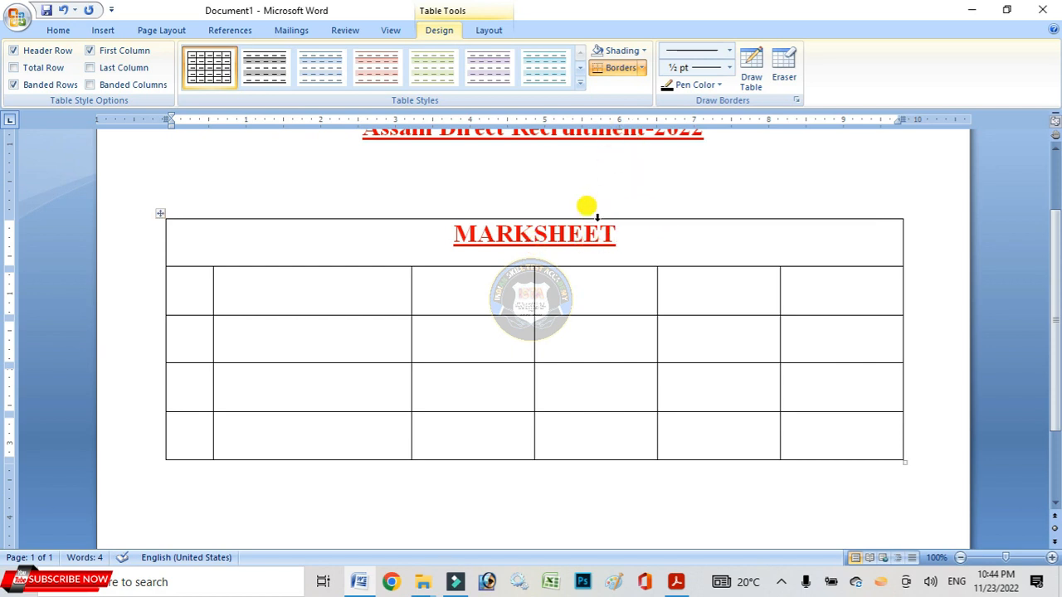
left_click_drag(611, 232, 433, 230)
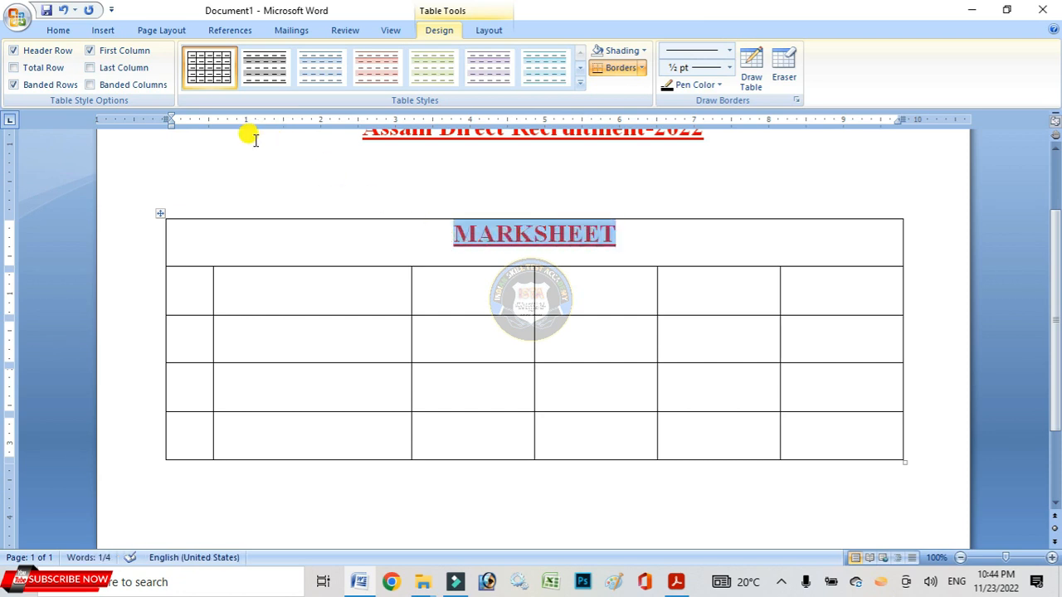
left_click(58, 31)
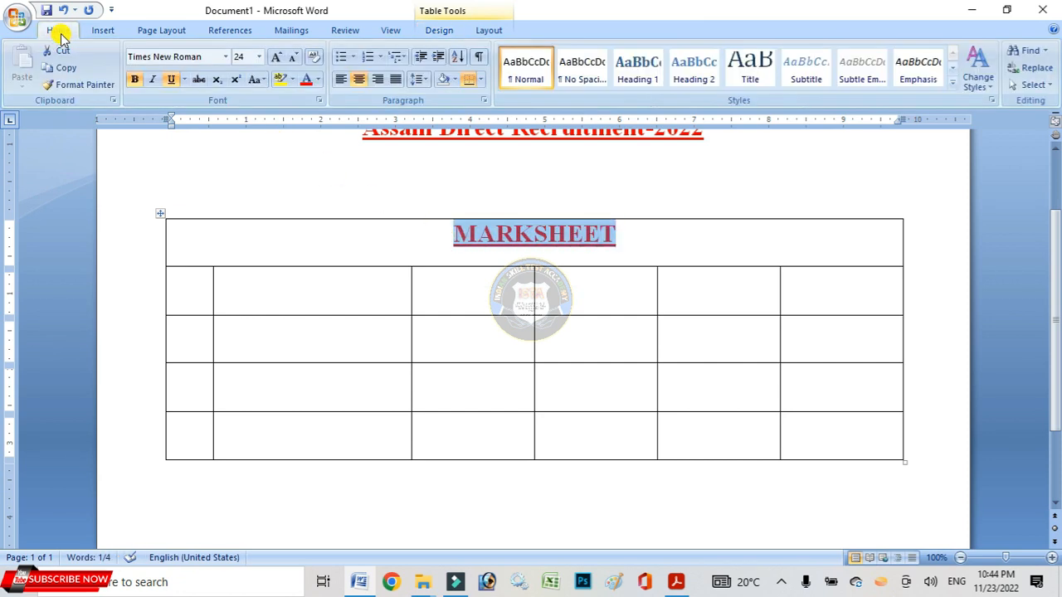
left_click(173, 83)
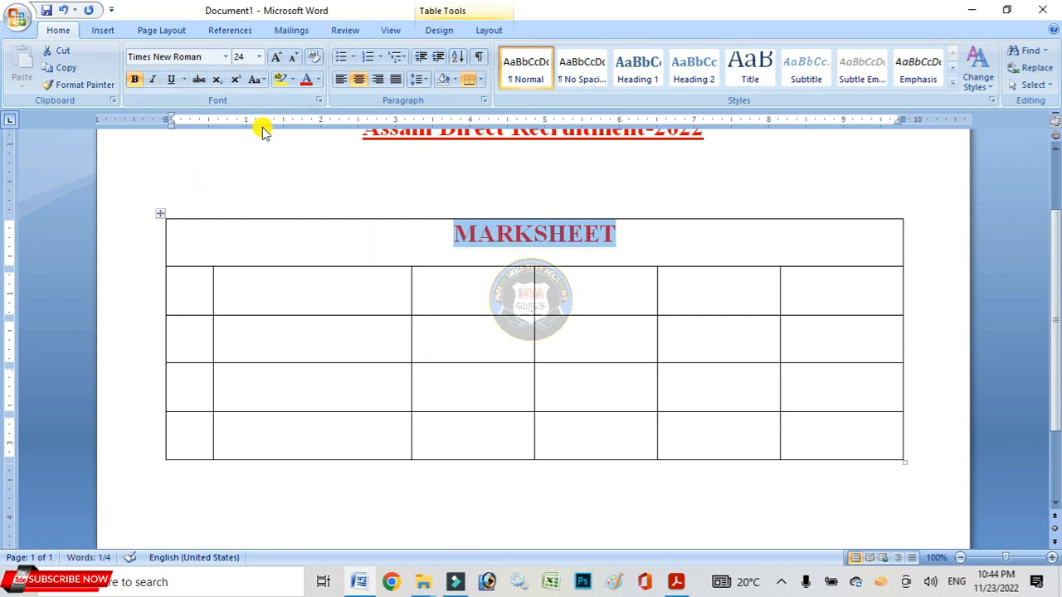
left_click(172, 83)
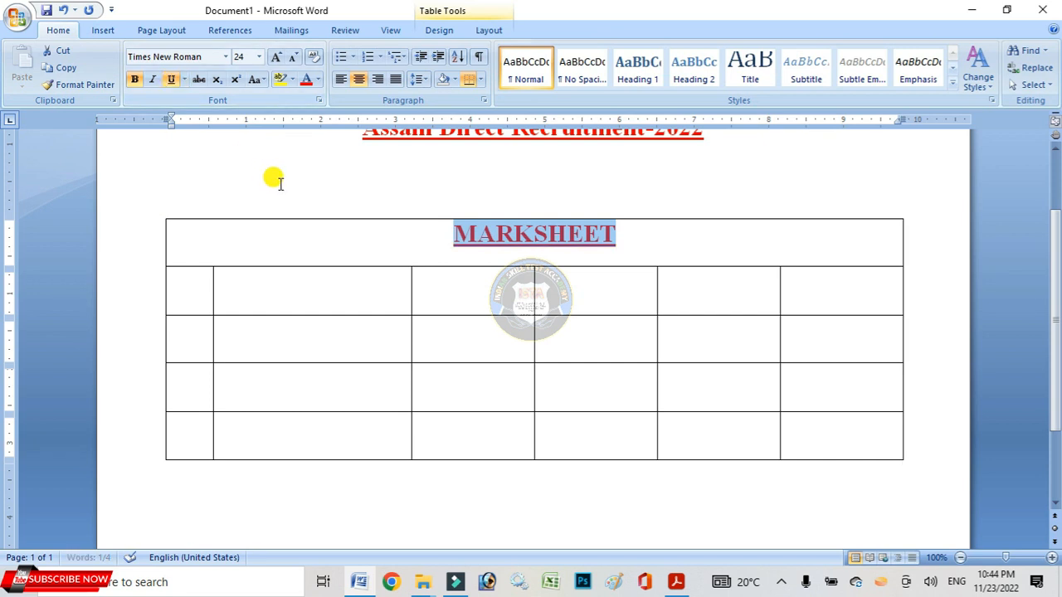
left_click(171, 80)
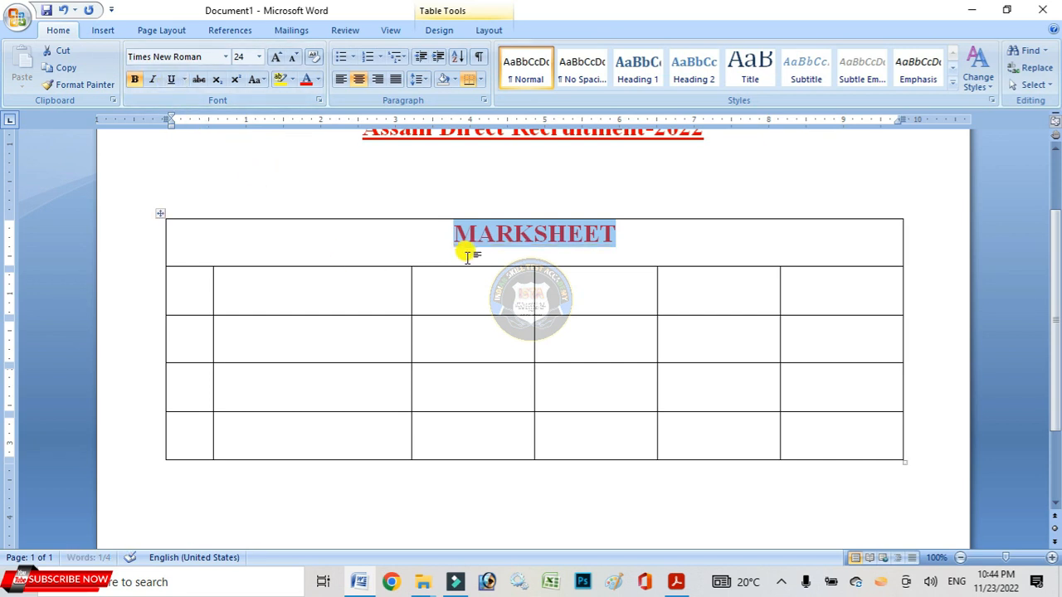
left_click(140, 78)
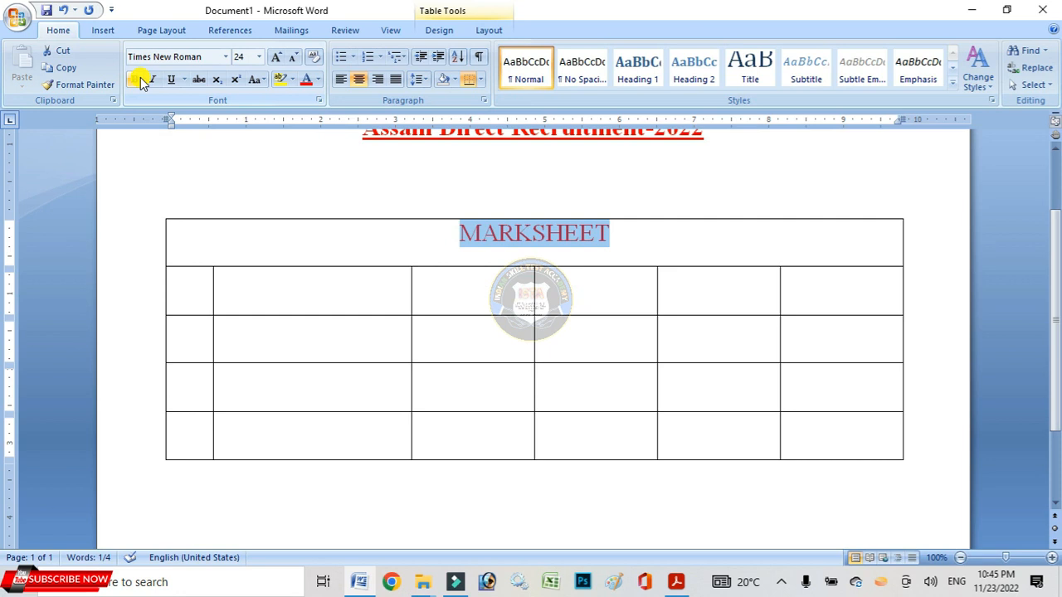
left_click(137, 79)
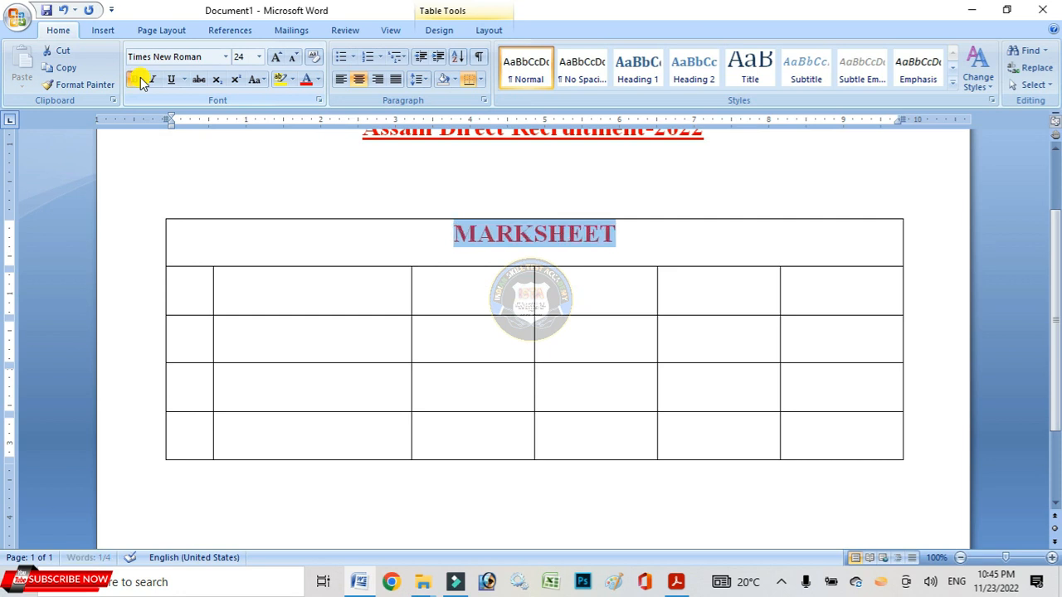
Format the MARKSHEET title in the Stencil font, green, at size 36
left_click(224, 56)
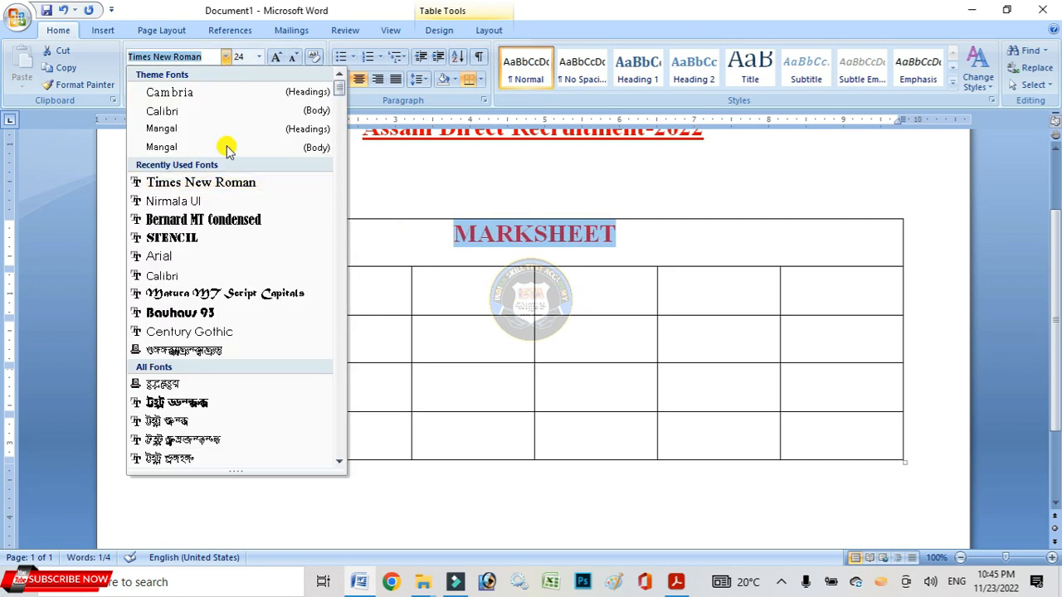
left_click(236, 247)
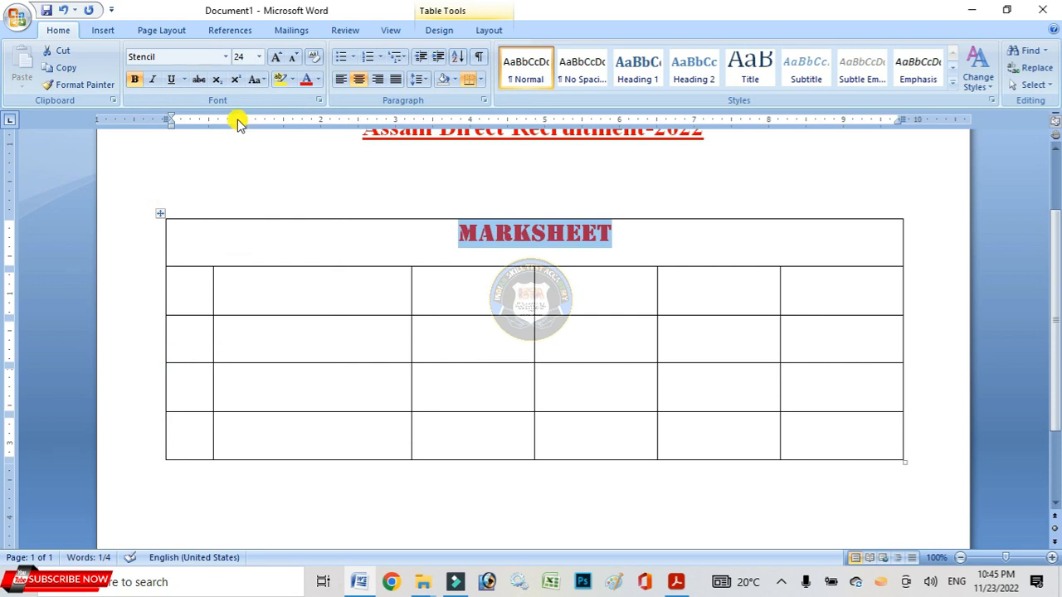
left_click(319, 80)
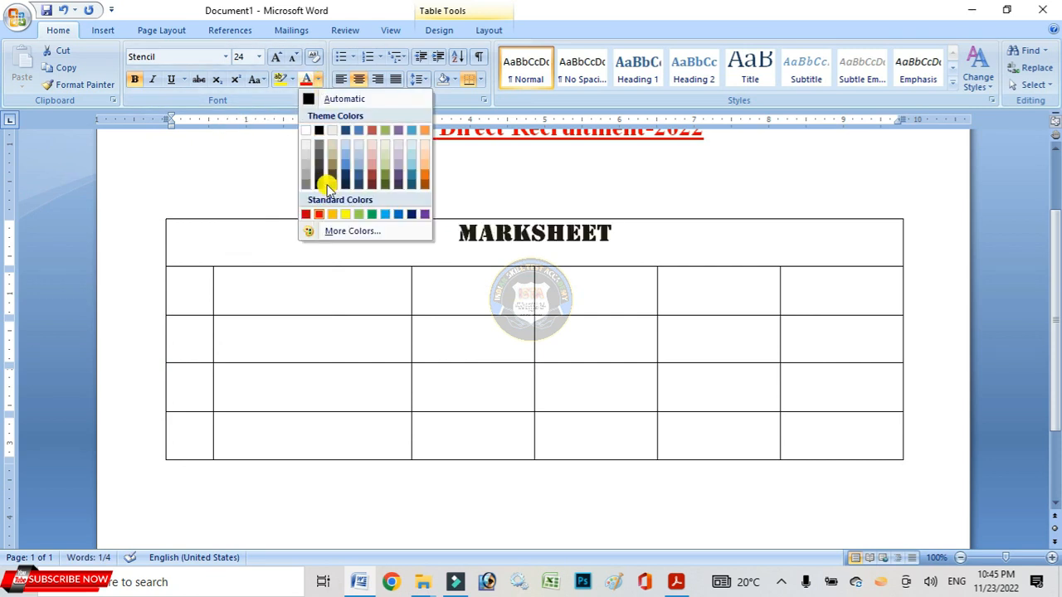
left_click(372, 215)
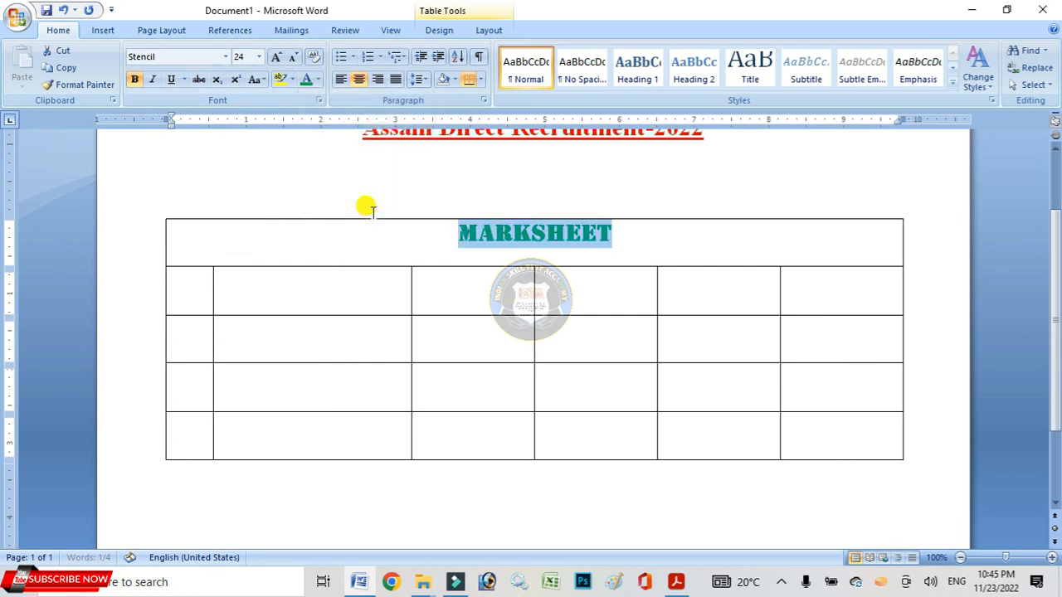
left_click(260, 57)
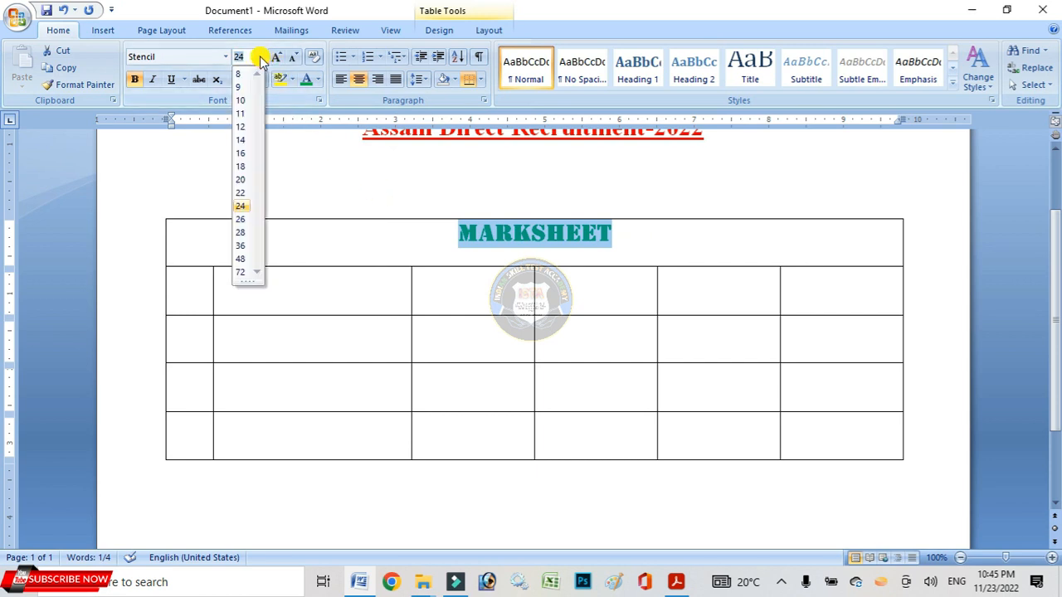
left_click(240, 246)
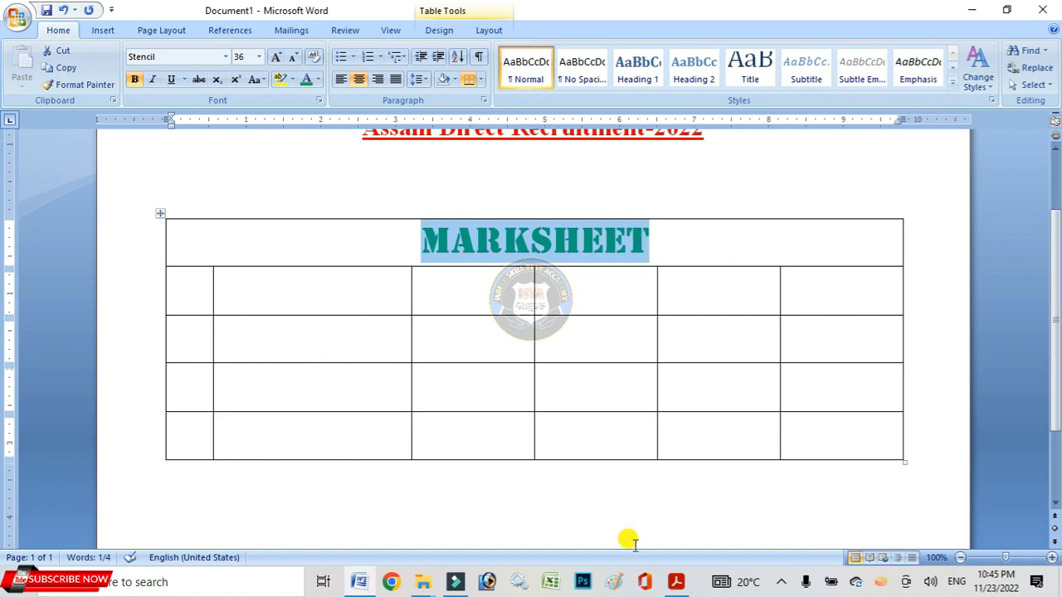
left_click(677, 239)
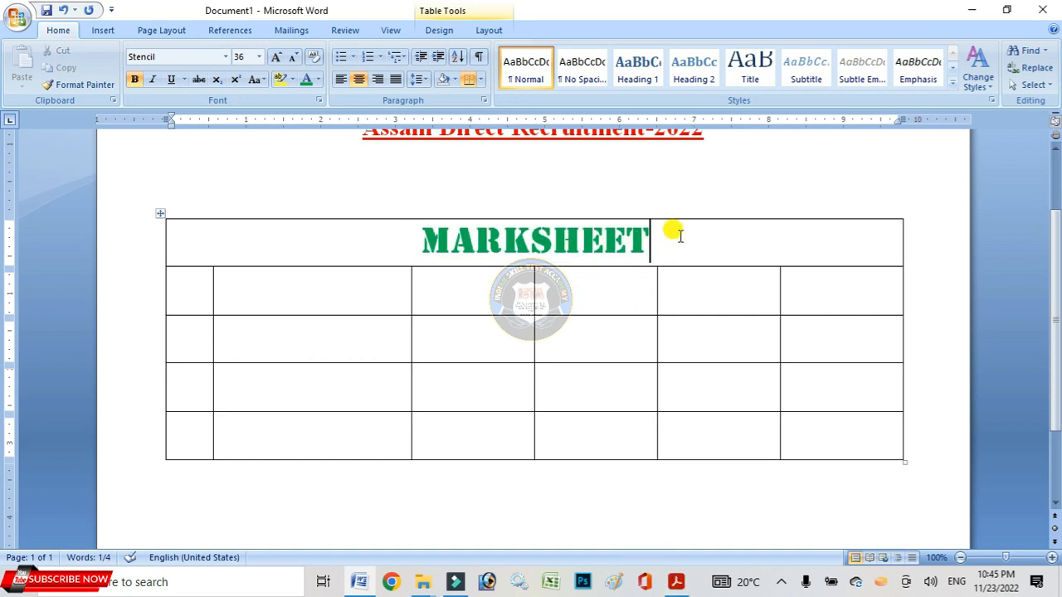
Check the MARKSHEET row's formatting in the reference PDF in Acrobat Reader, and return to the Word table's design options
left_click(676, 581)
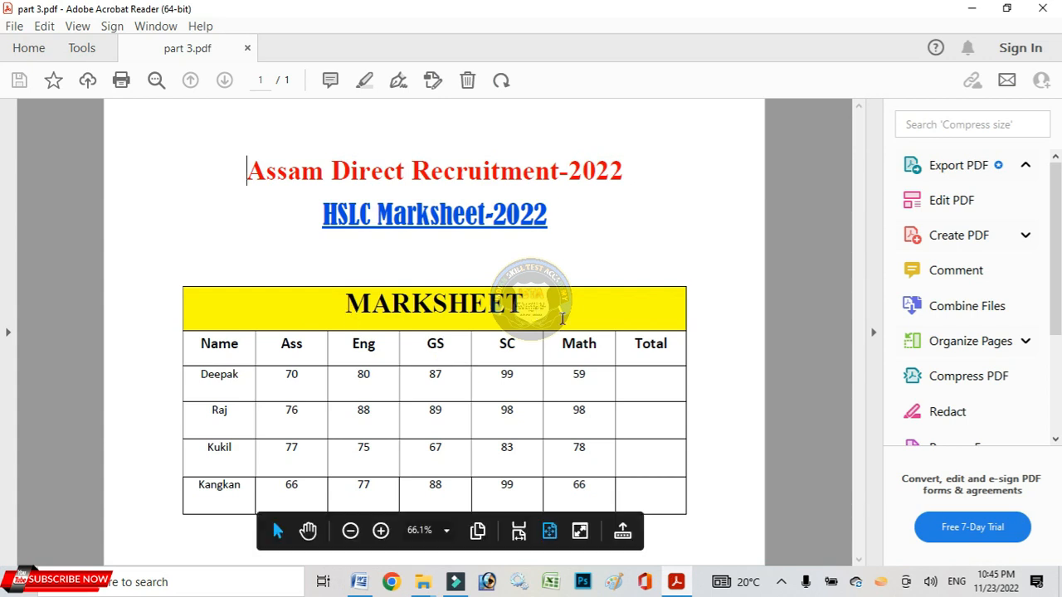
left_click(676, 581)
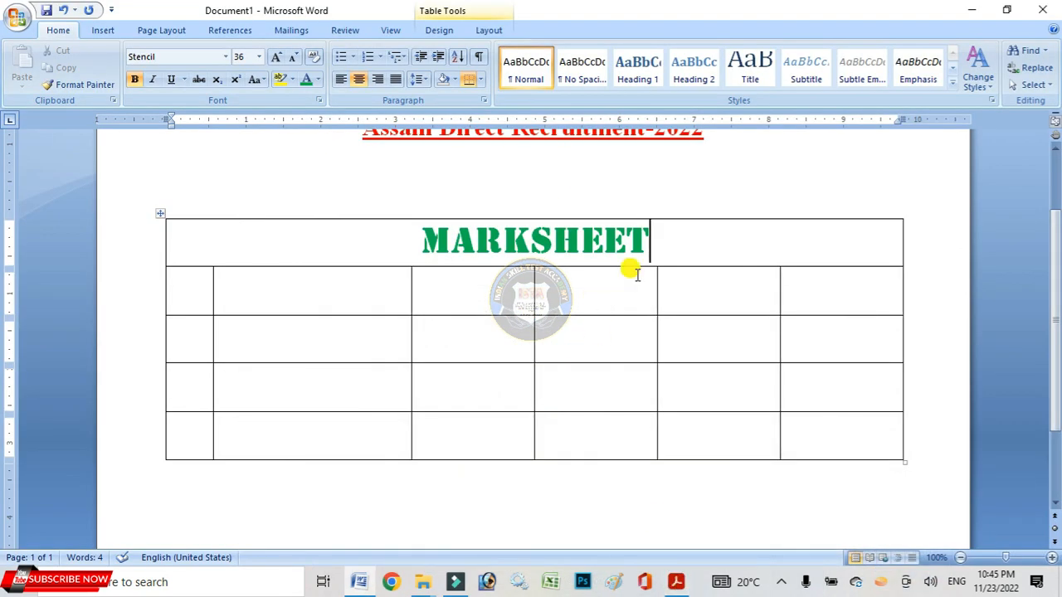
left_click(438, 31)
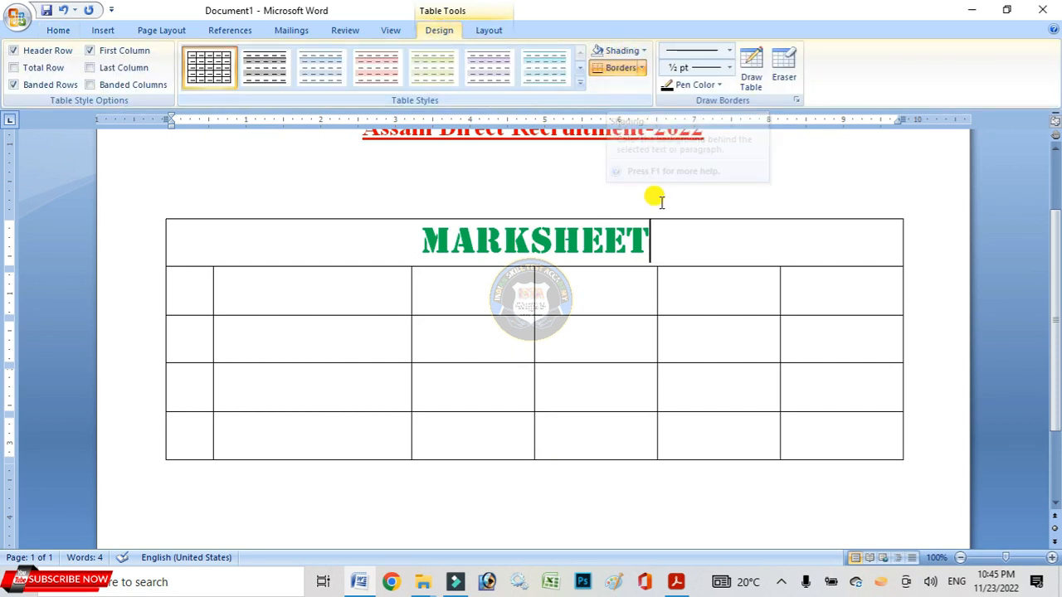
left_click(659, 233)
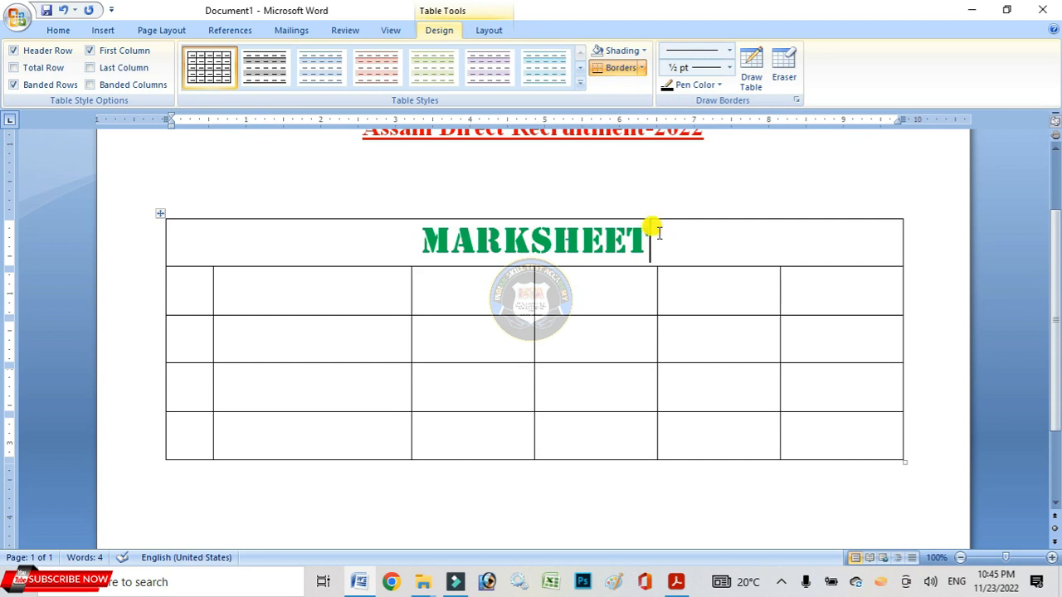
left_click(628, 339)
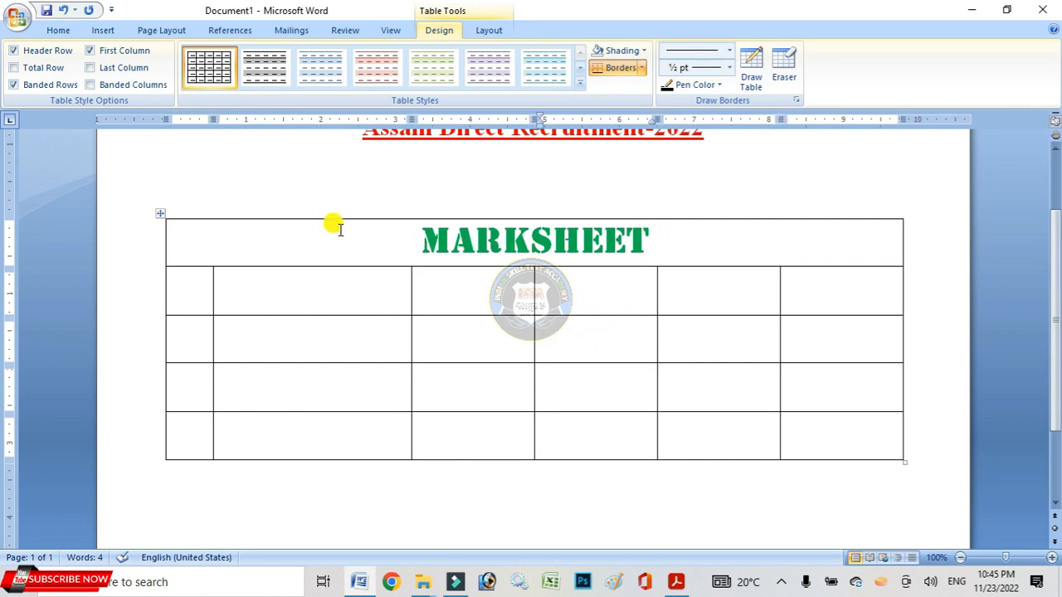
Shade the table's MARKSHEET title row with the standard dark blue colour
left_click_drag(415, 239, 676, 247)
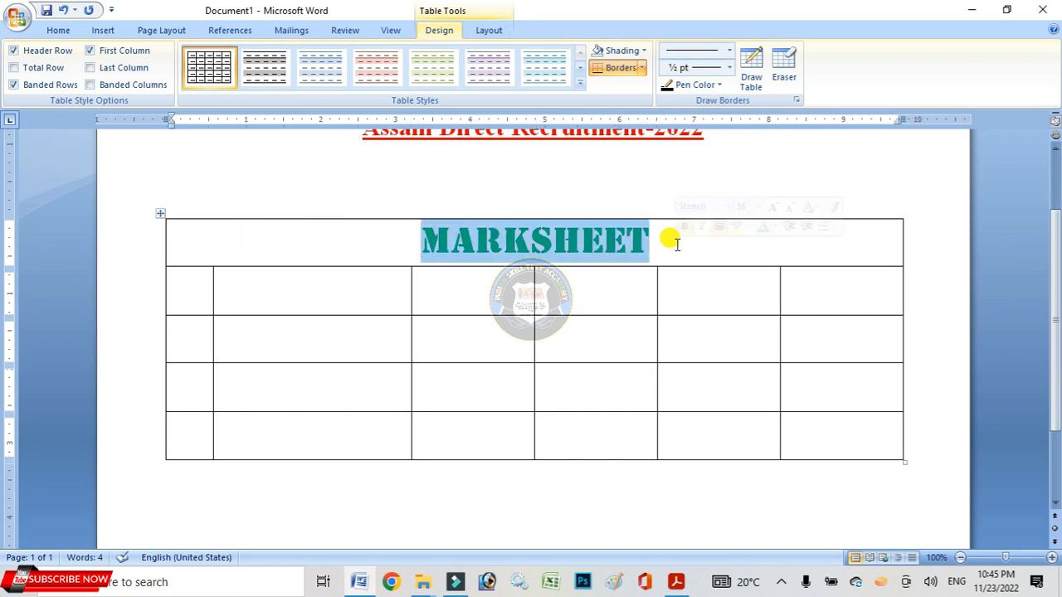
left_click(664, 243)
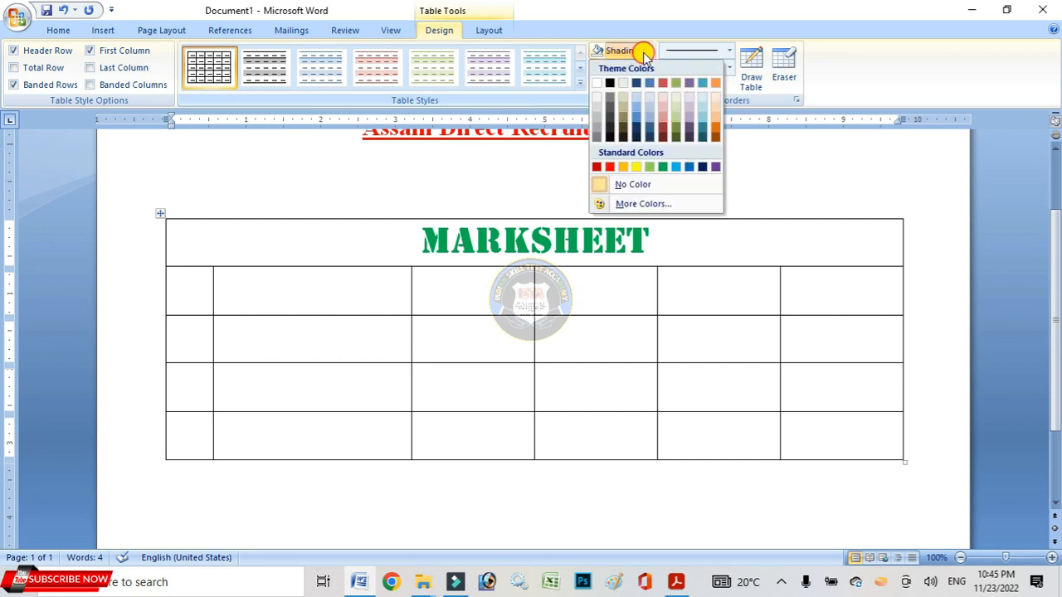
left_click(644, 52)
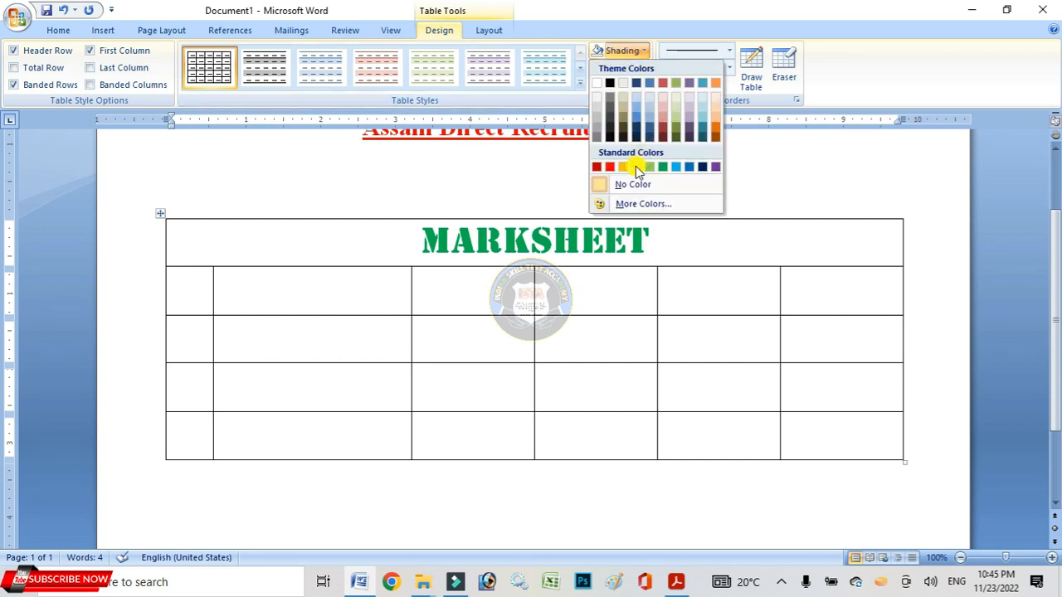
left_click(703, 168)
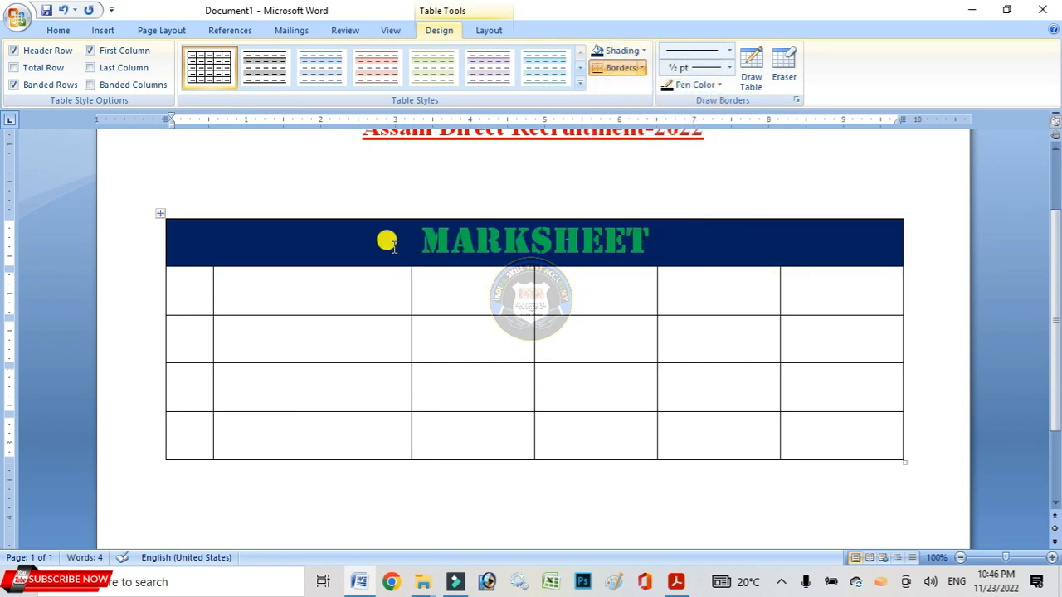
Change the MARKSHEET title's font colour to white
left_click_drag(652, 233, 422, 232)
left_click(63, 30)
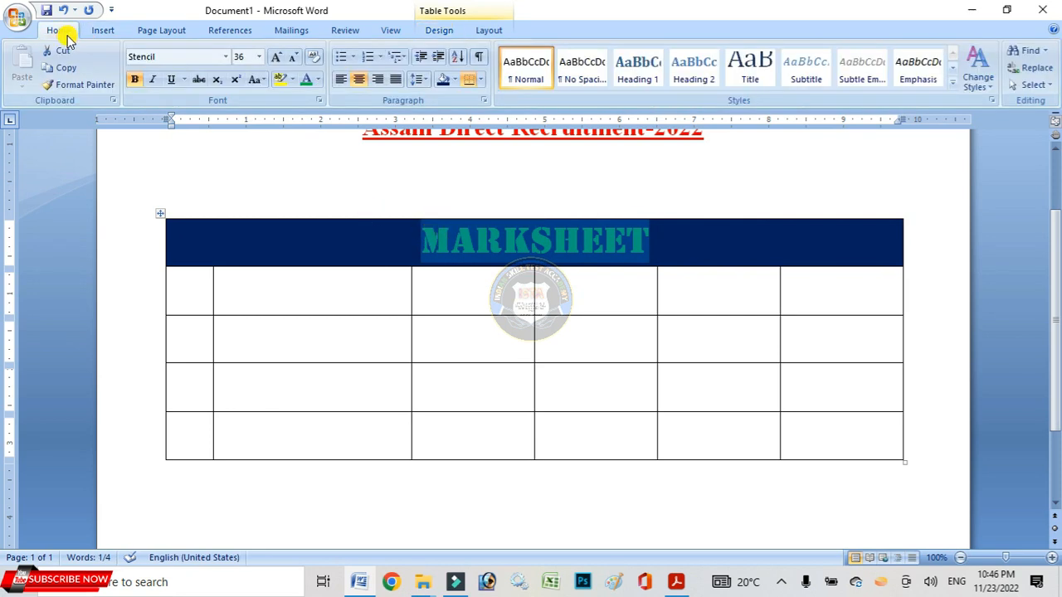
left_click(318, 81)
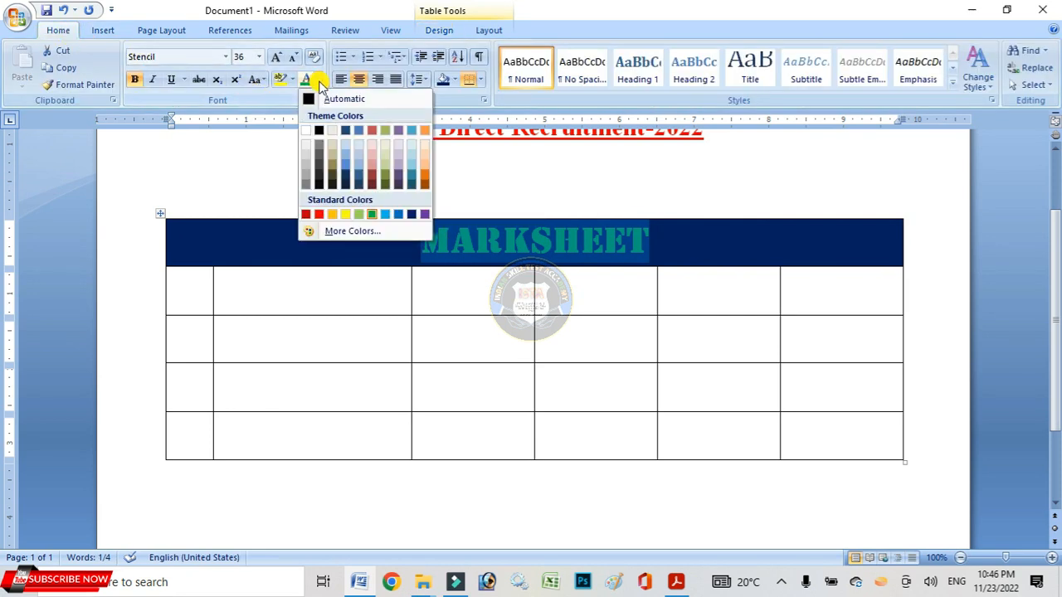
left_click(308, 133)
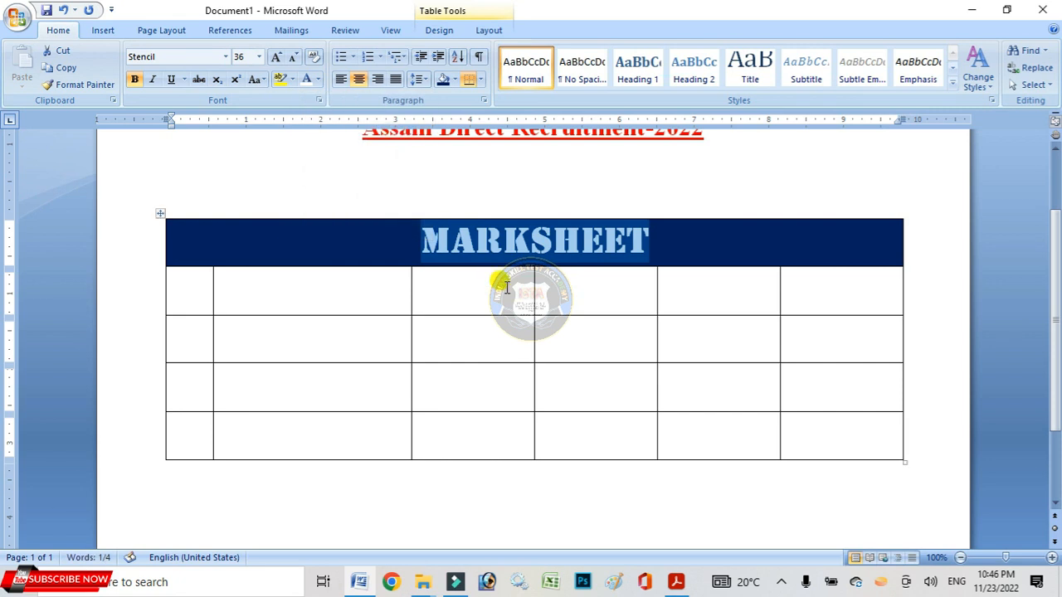
left_click(652, 240)
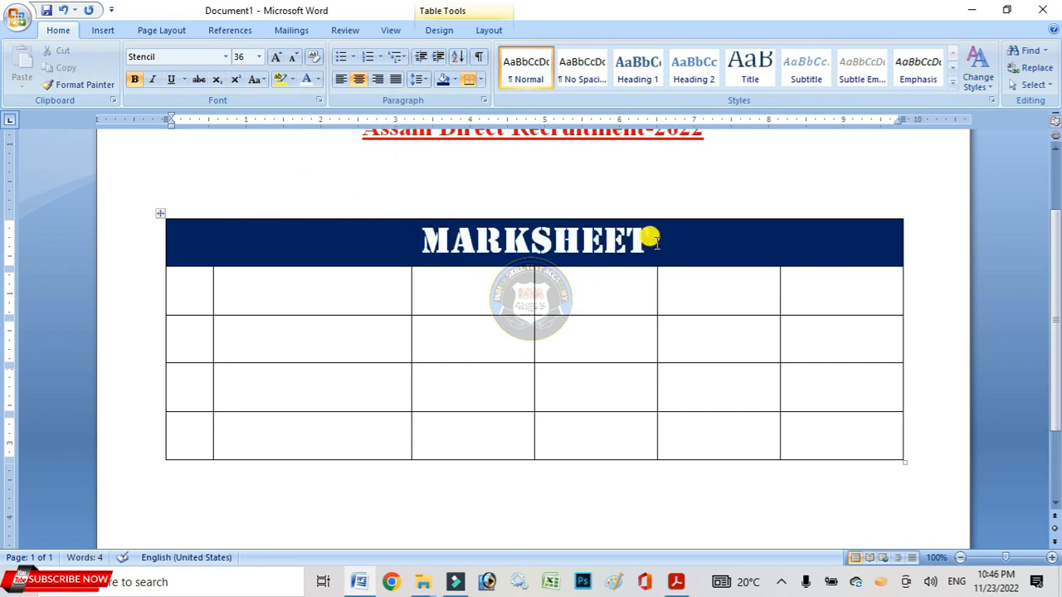
Enter SL NO on two lines in the first cell of the row below the title
left_click(182, 282)
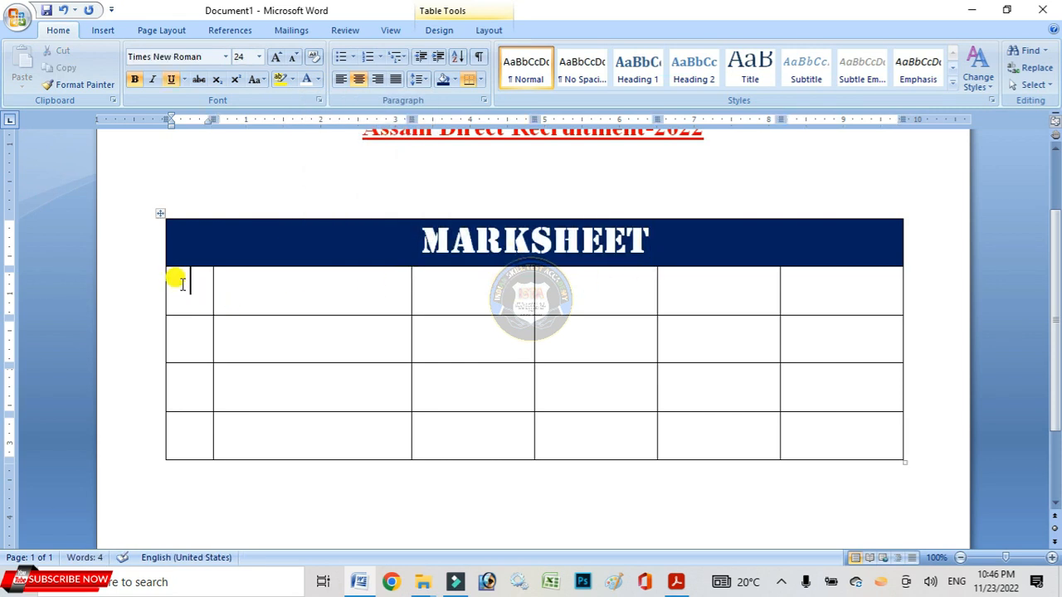
type("SL")
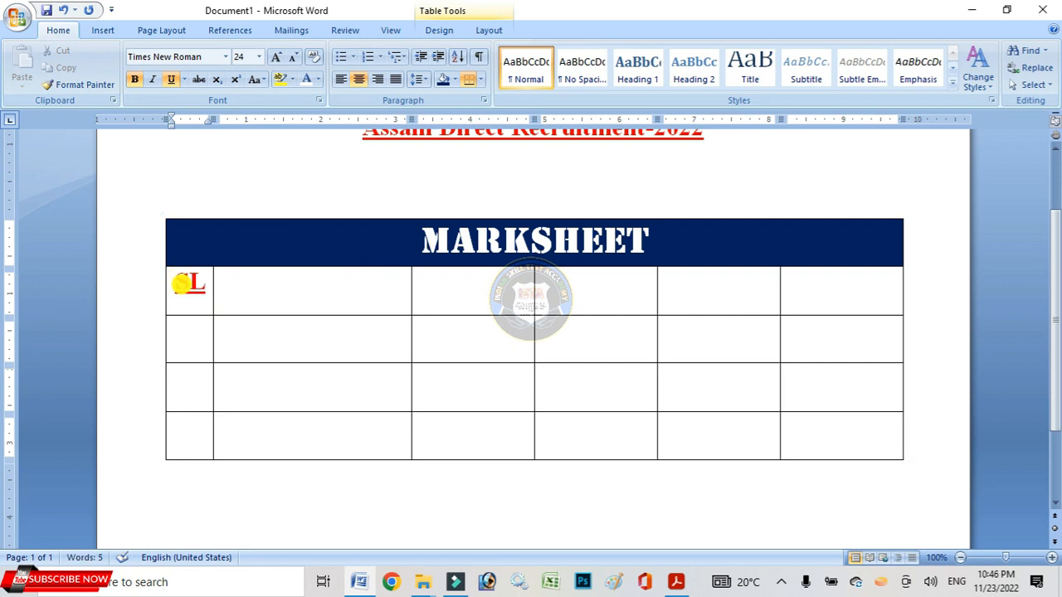
key("Return")
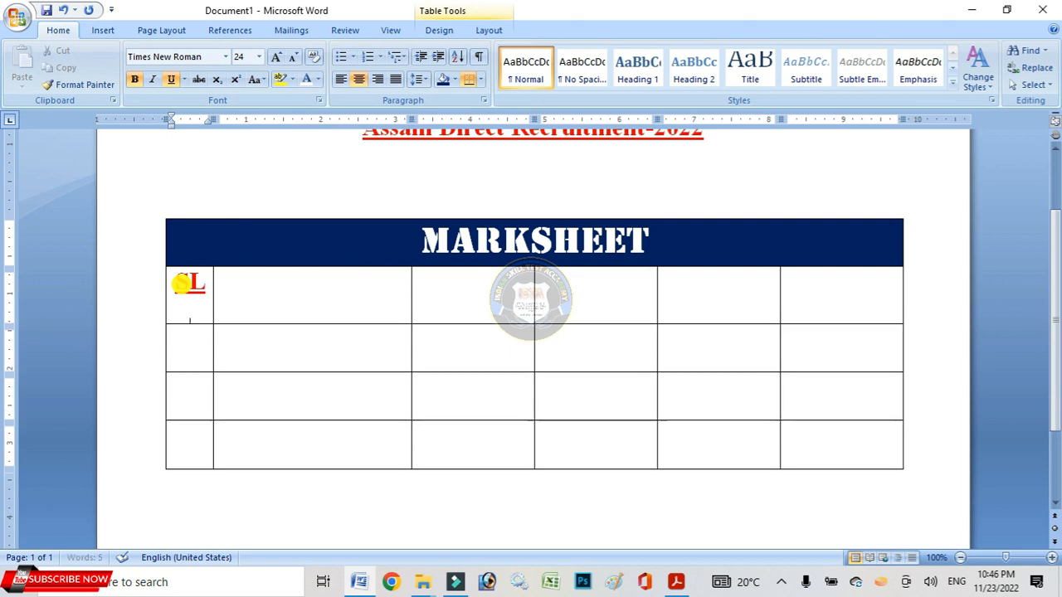
type("NO")
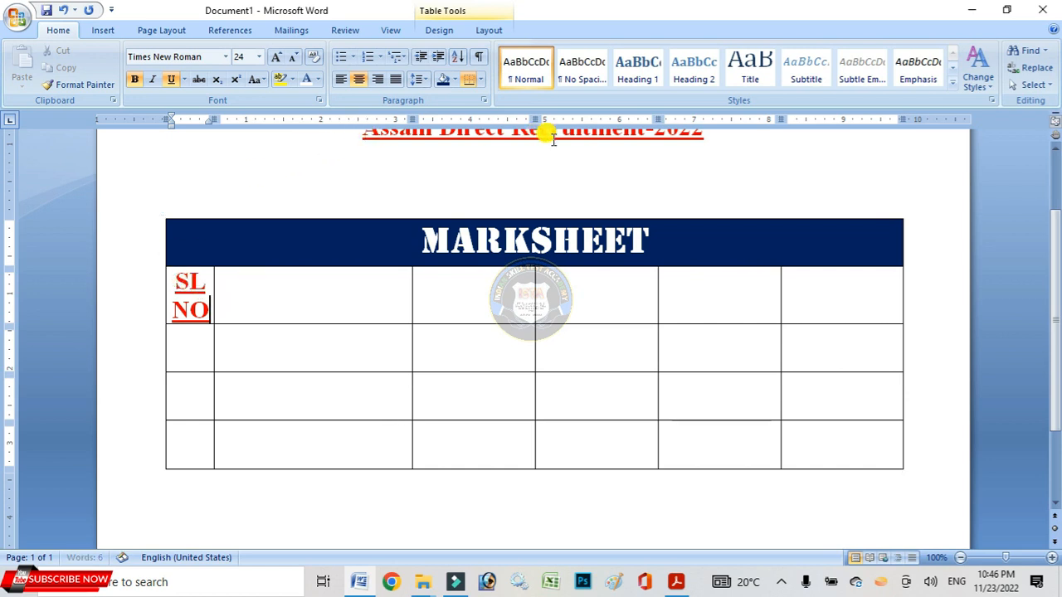
scroll(540, 142, "up", 1)
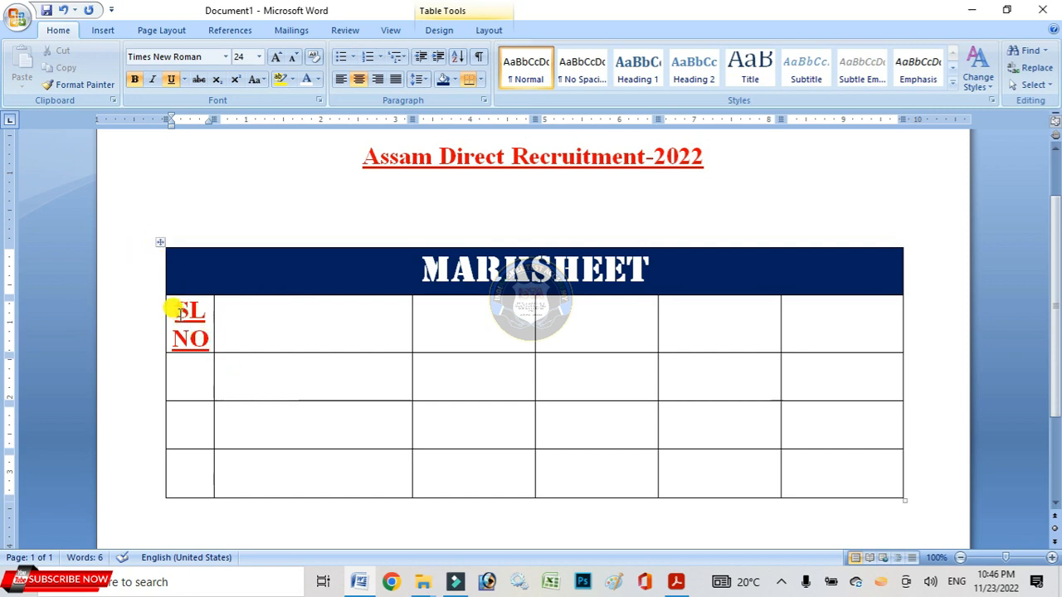
left_click(241, 319)
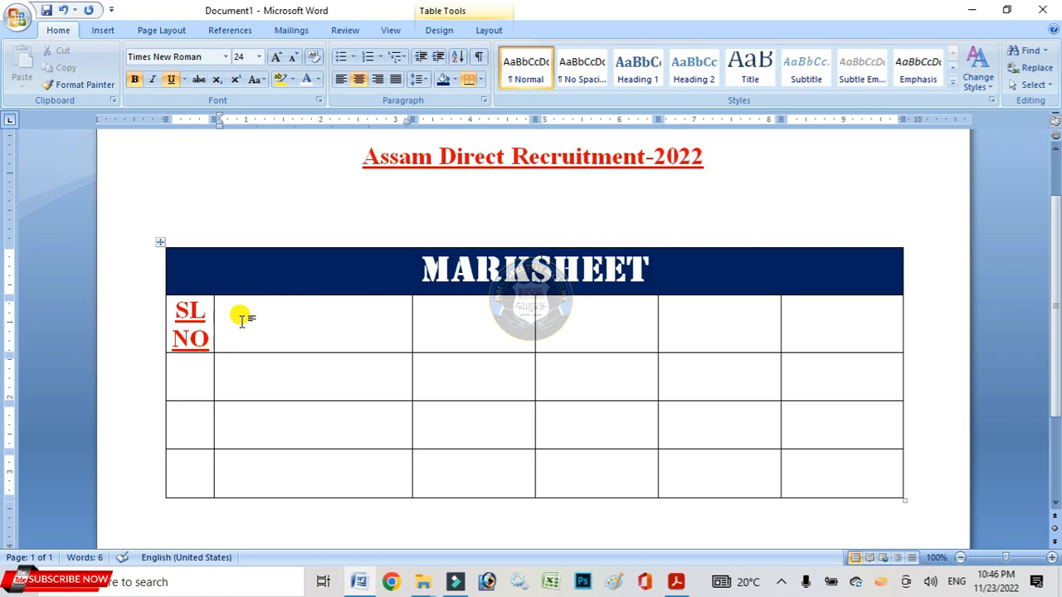
type("FF")
key("BackSpace")
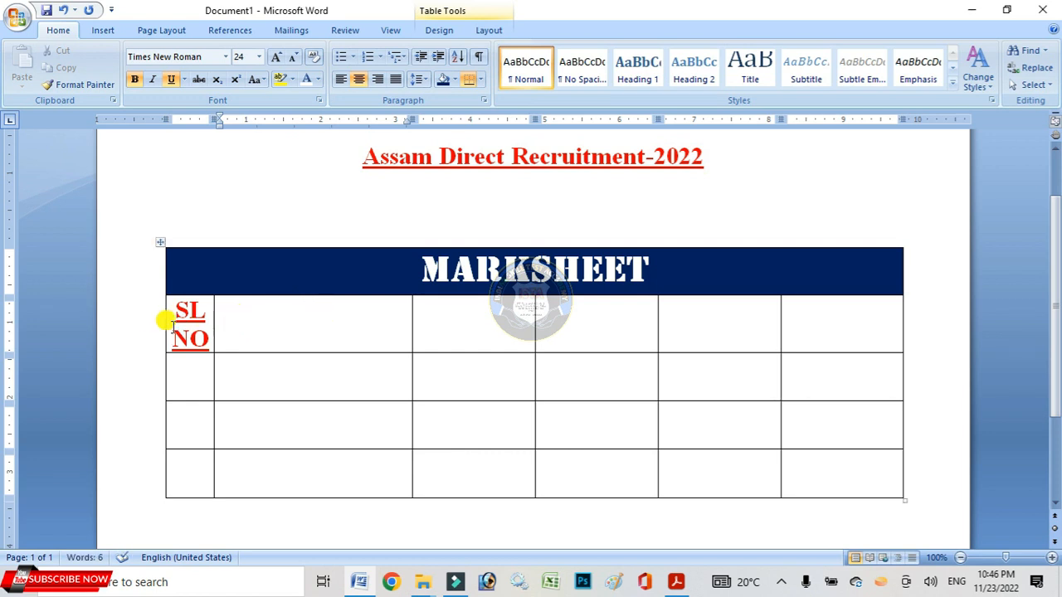
Format all table rows below the title without bold or underline, at size 14, in the automatic font colour
left_click_drag(166, 306, 814, 469)
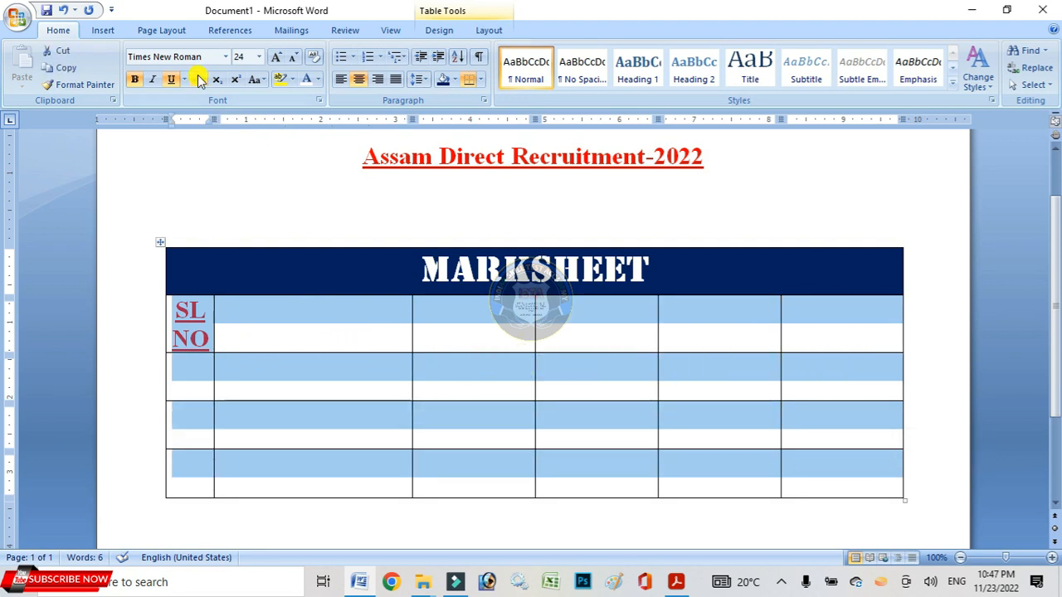
left_click(171, 80)
left_click(134, 82)
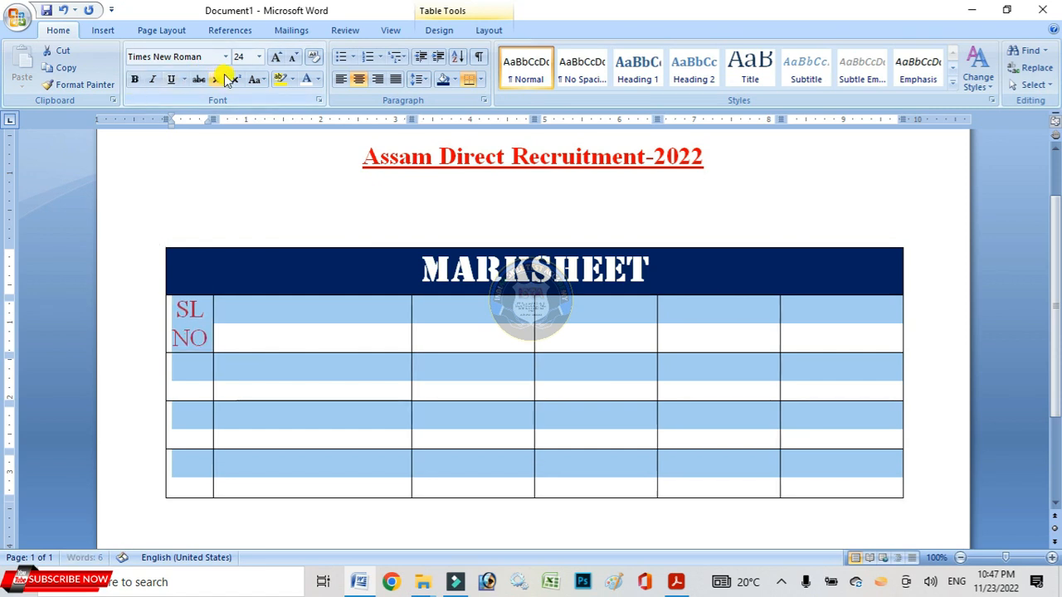
left_click(259, 57)
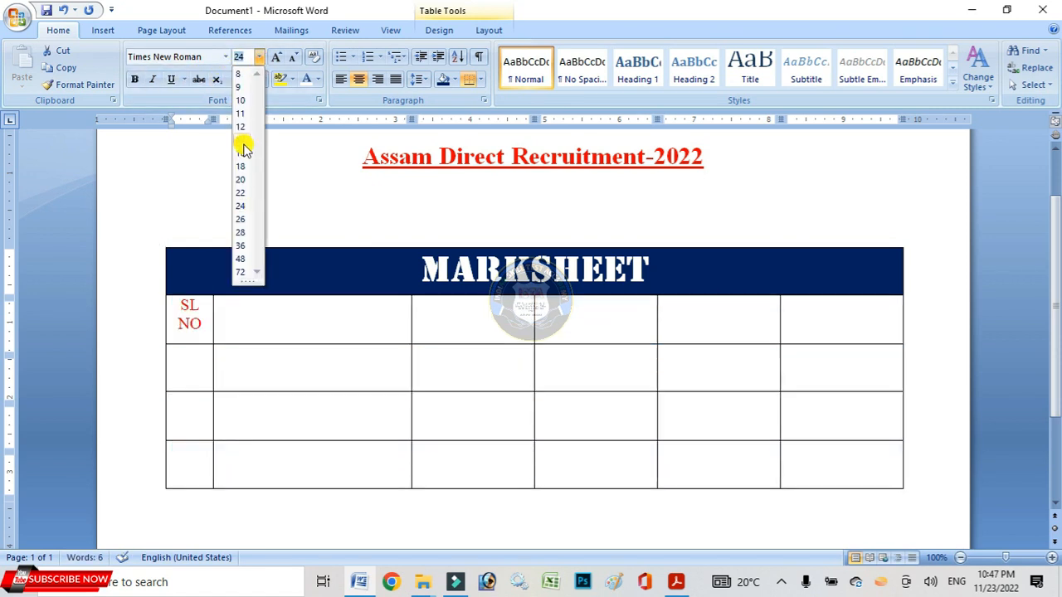
left_click(239, 140)
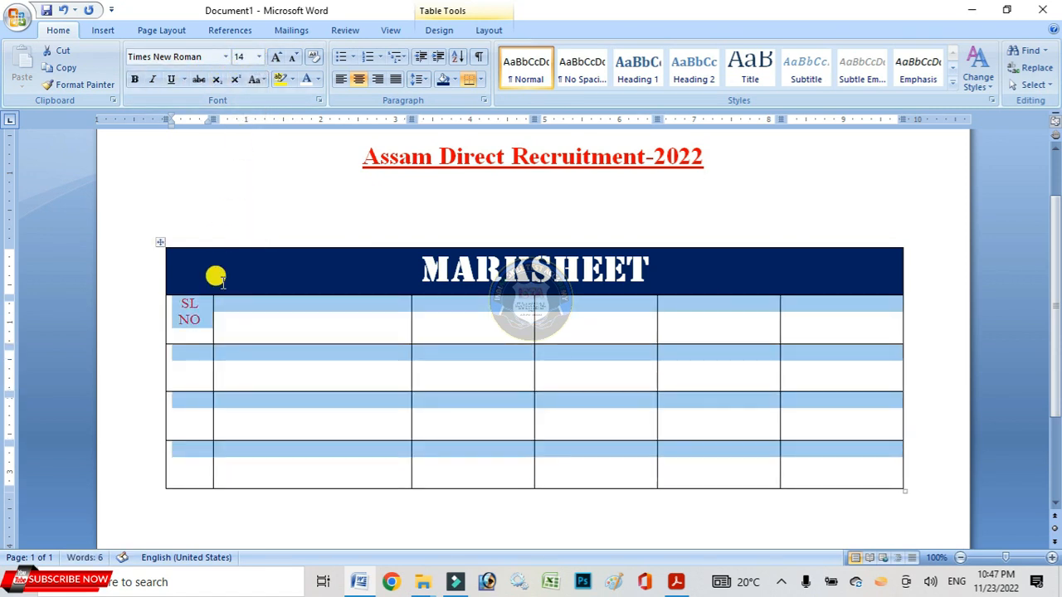
left_click(318, 80)
left_click(309, 101)
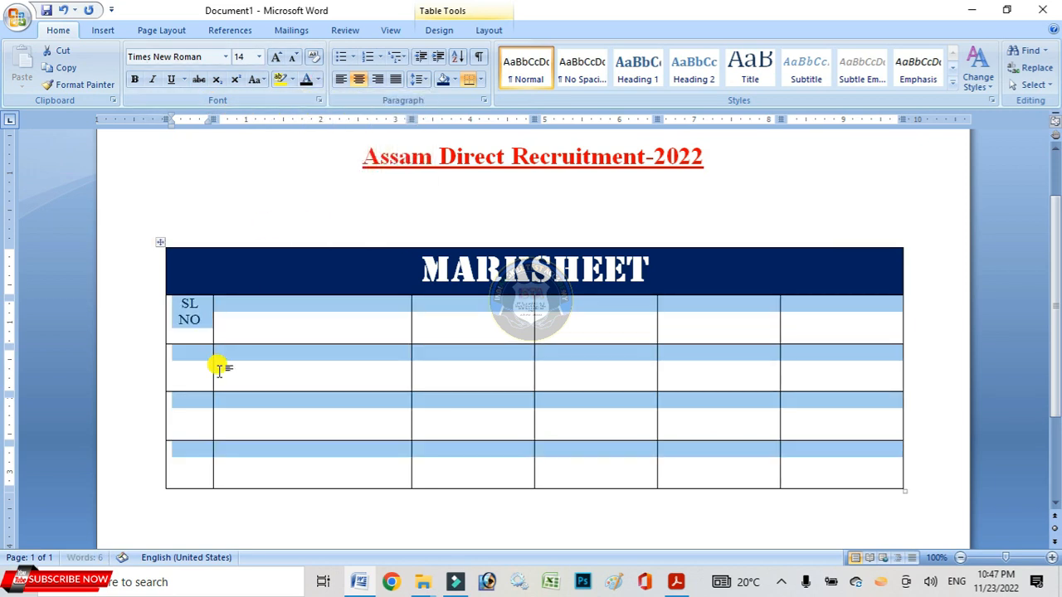
Enter the column heading STUDENTS NAME in the cell beside SL NO
left_click(228, 316)
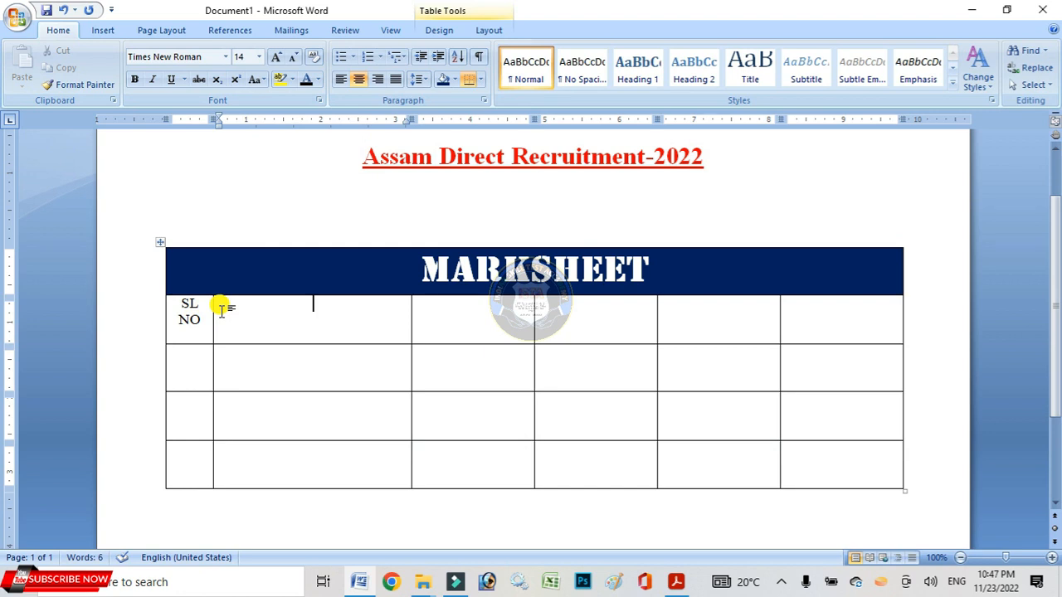
type("N")
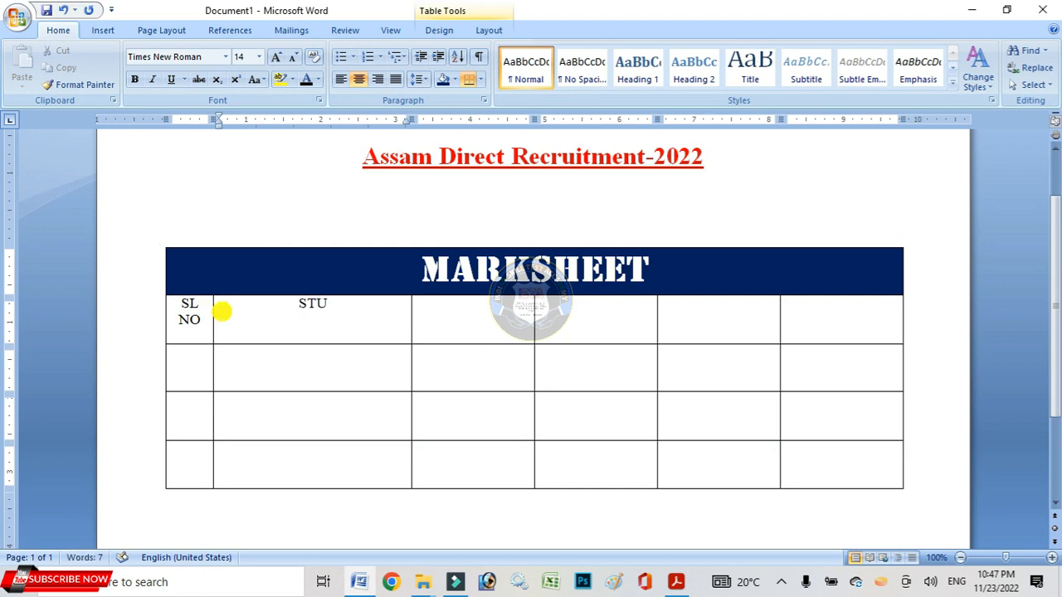
type("TUDENTS")
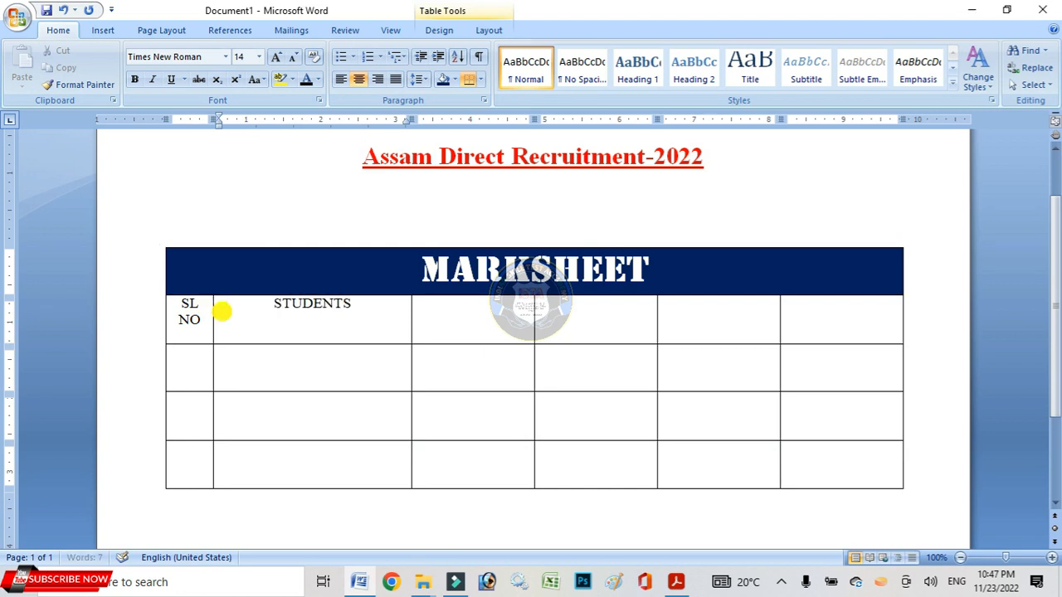
type(" NAME")
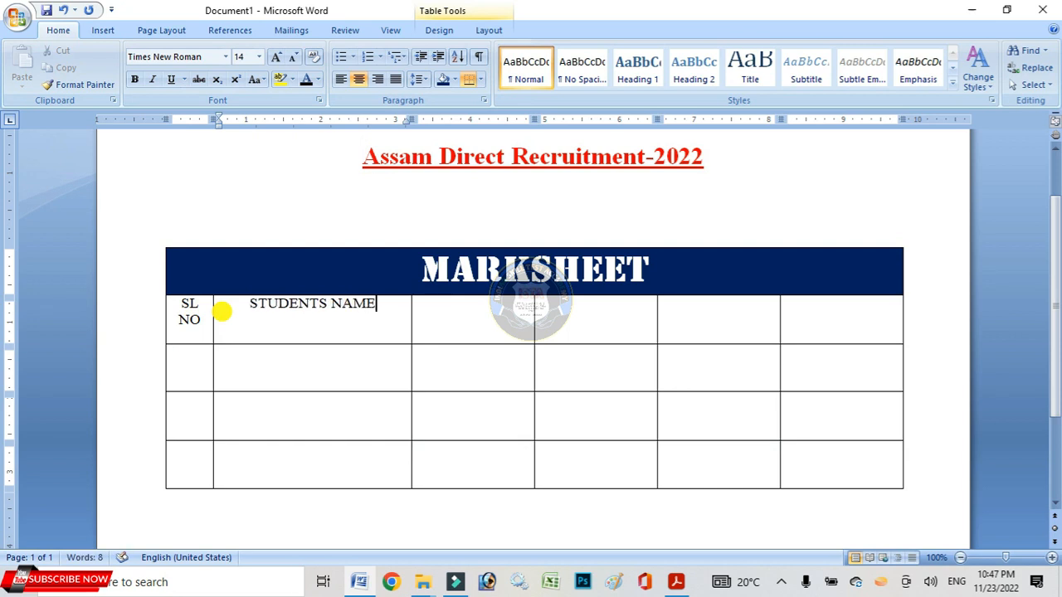
Fill the four remaining column headings with ASS, HNDI, MATHS and GS
left_click(433, 334)
type("ASS")
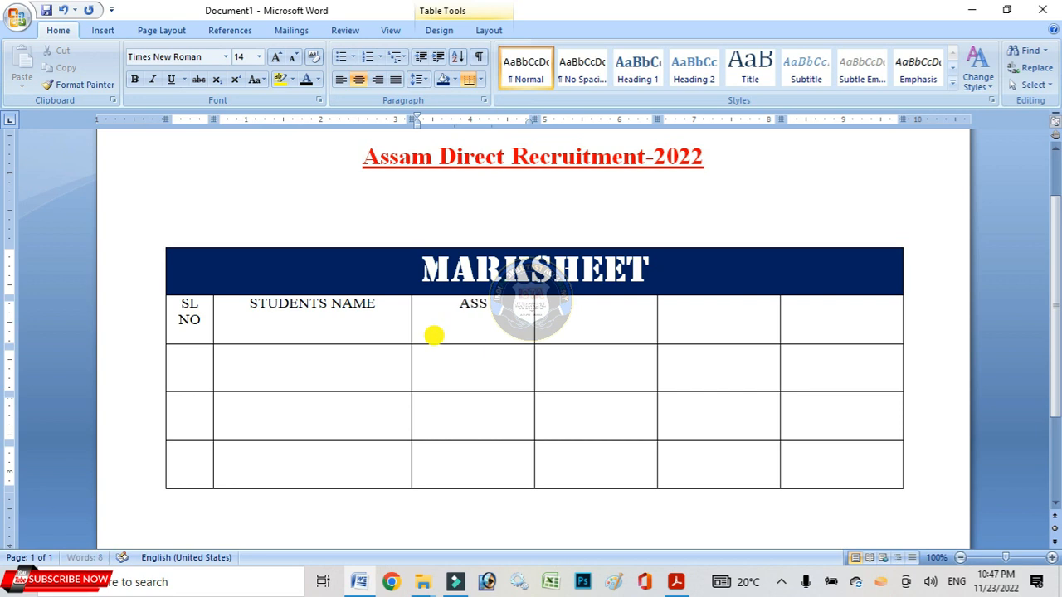
key("Tab")
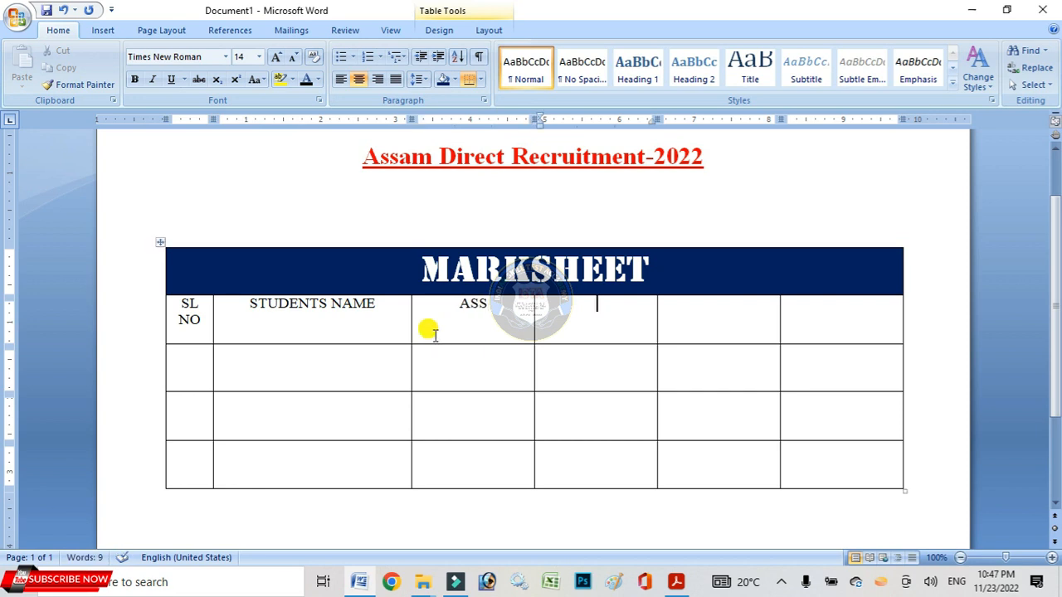
type("HNDI")
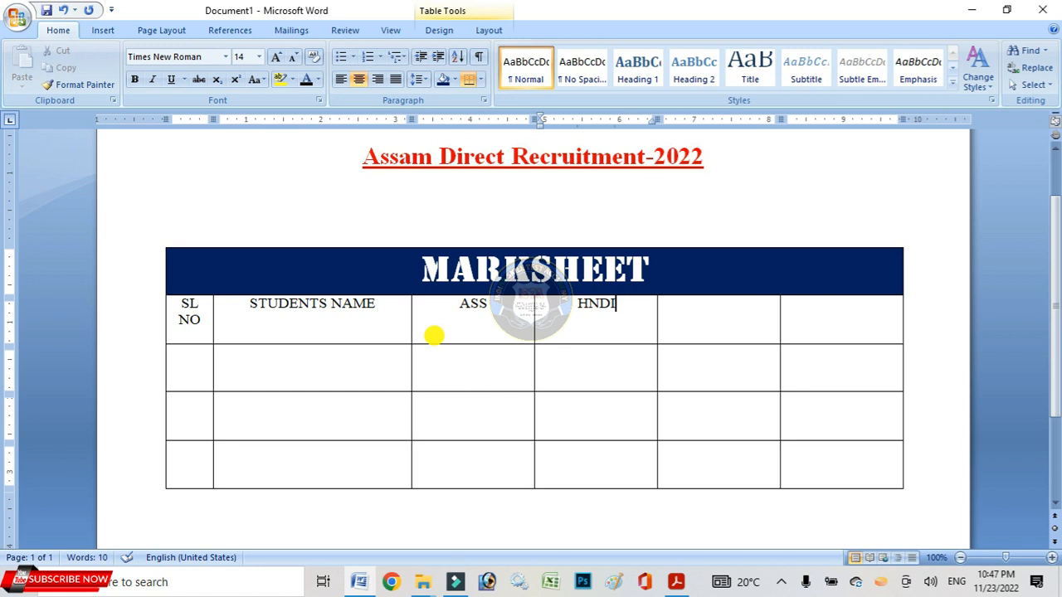
key("Tab")
type("MATHS")
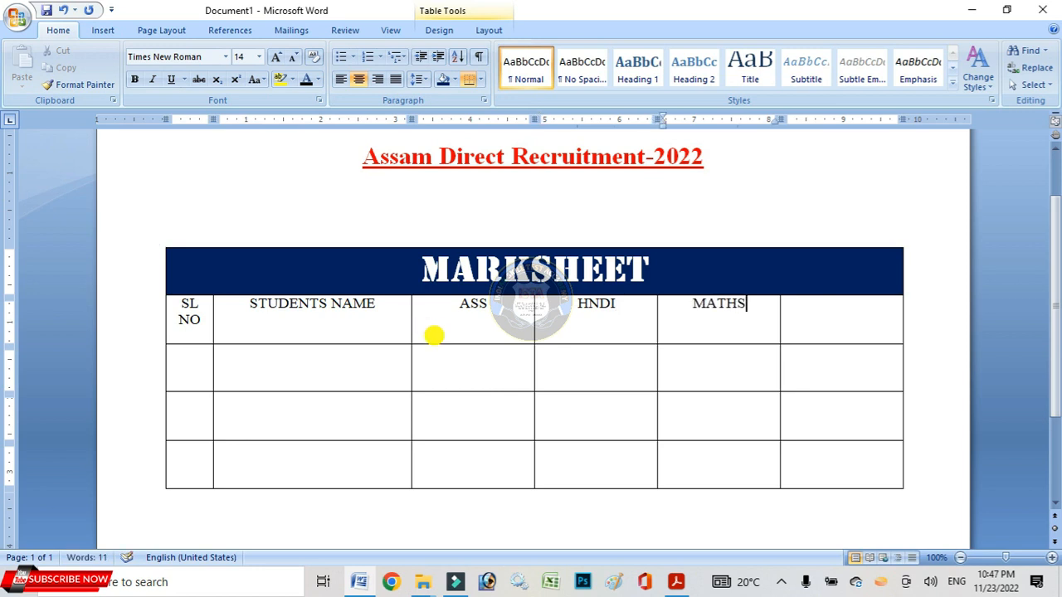
key("Tab")
type("G")
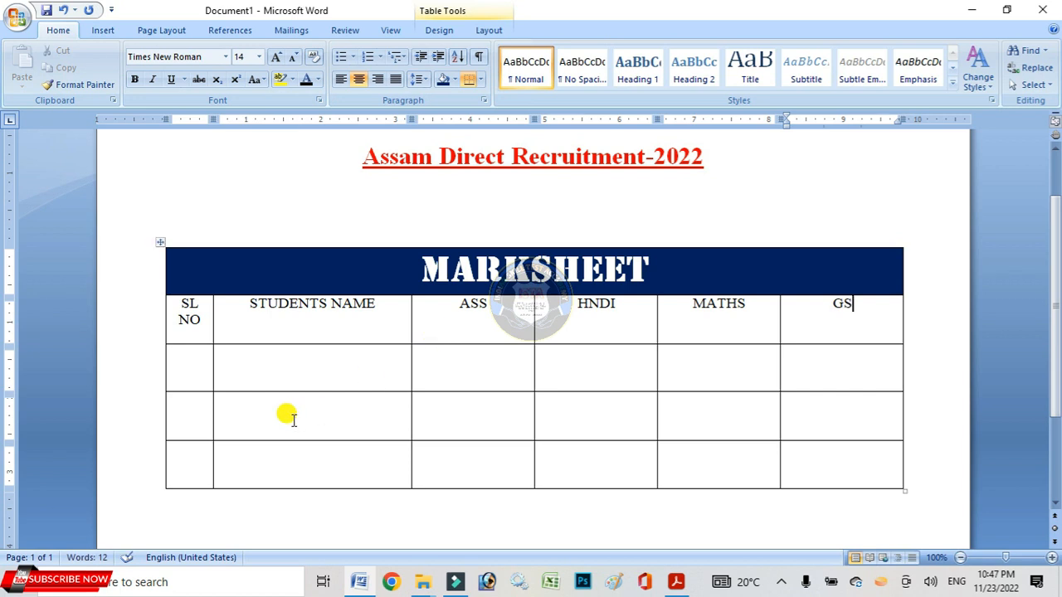
Number the three rows below the headings 1, 2 and 3 in the SL NO column
left_click(188, 365)
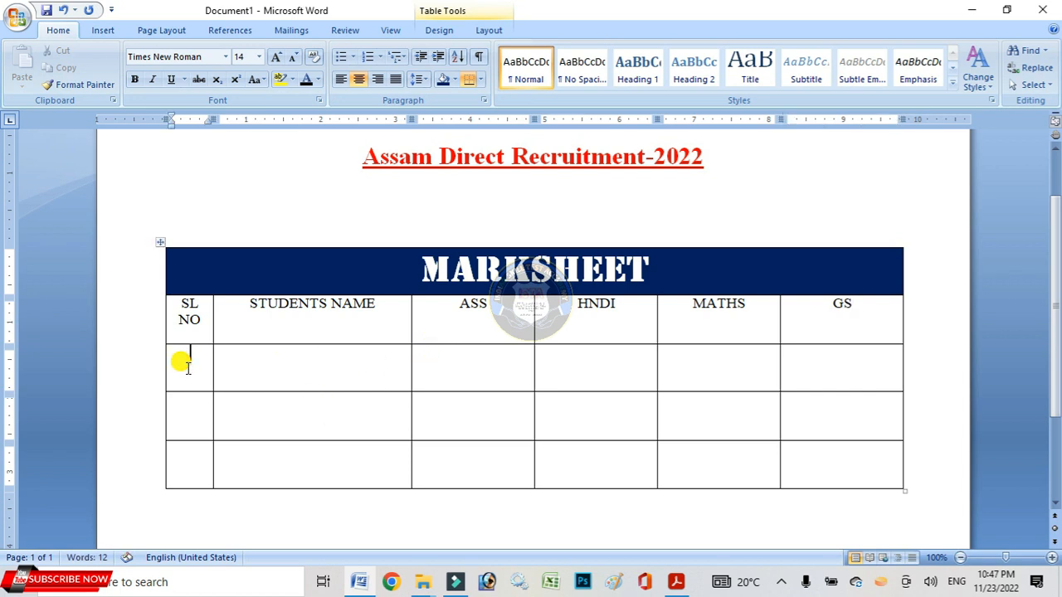
type("1")
key("Down")
type("2")
key("Down")
type("3")
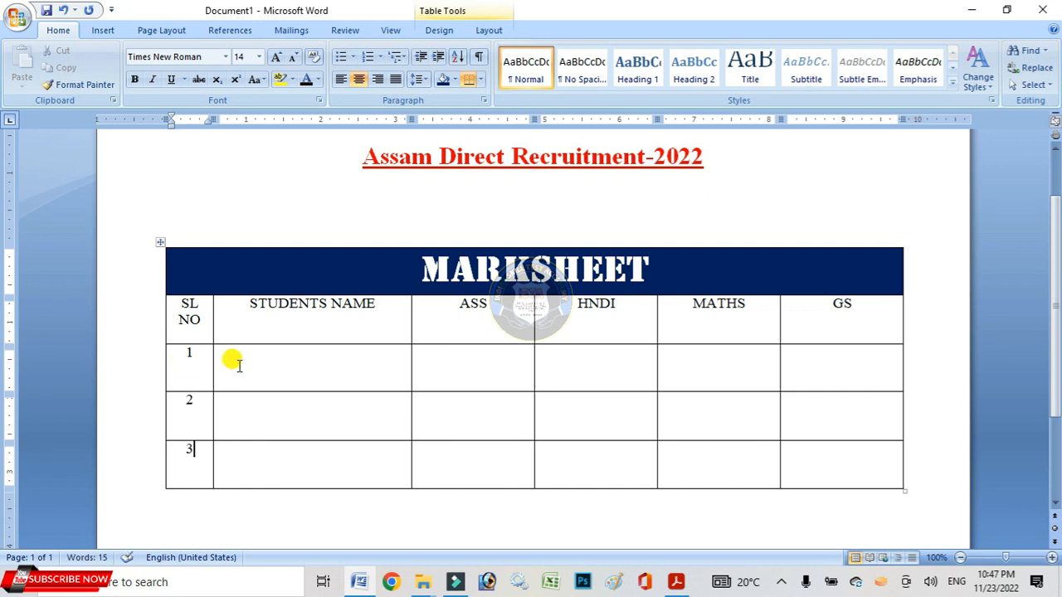
Enter the three students' names in the STUDENTS NAME column, rows 1 to 3
left_click(267, 354)
type("RAJ")
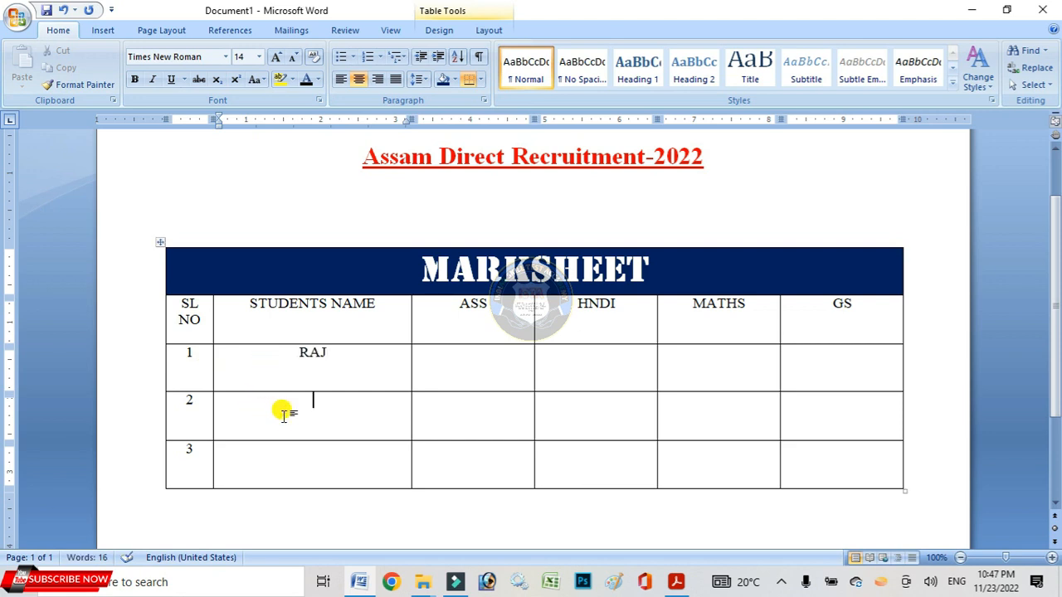
type("KUKIL")
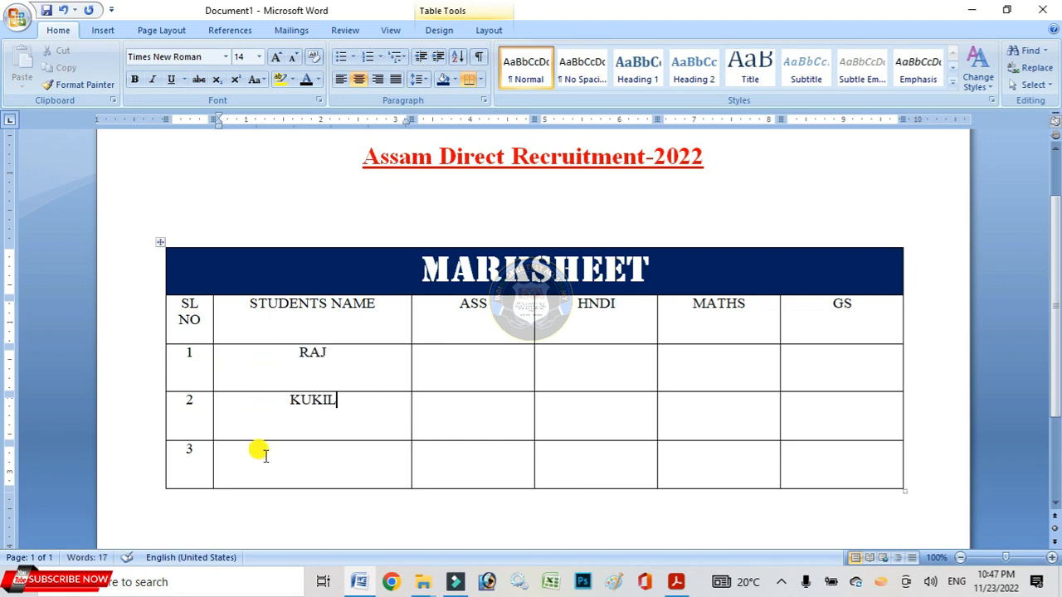
left_click(291, 465)
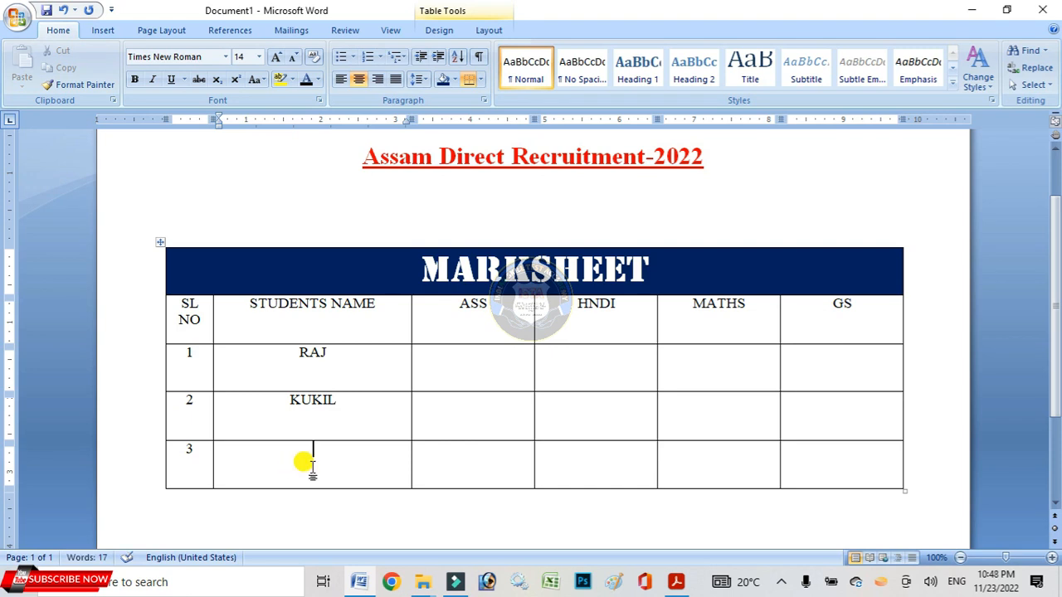
type("RIHAN")
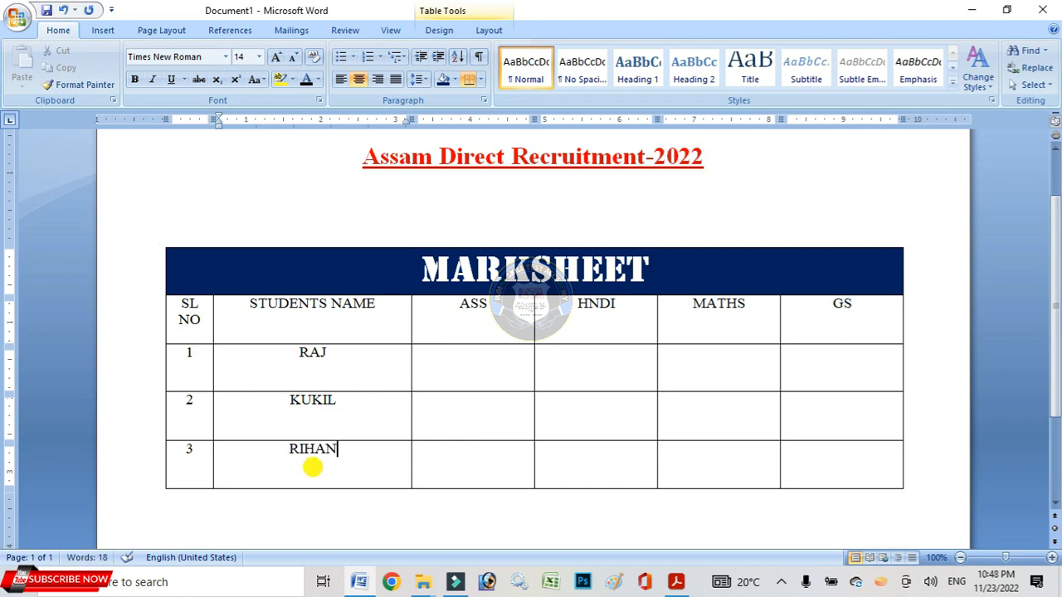
Enter the first student's marks: 87 for ASS, 99 for HNDI, 65 for MATHS and 90 for GS
left_click(471, 357)
type("77")
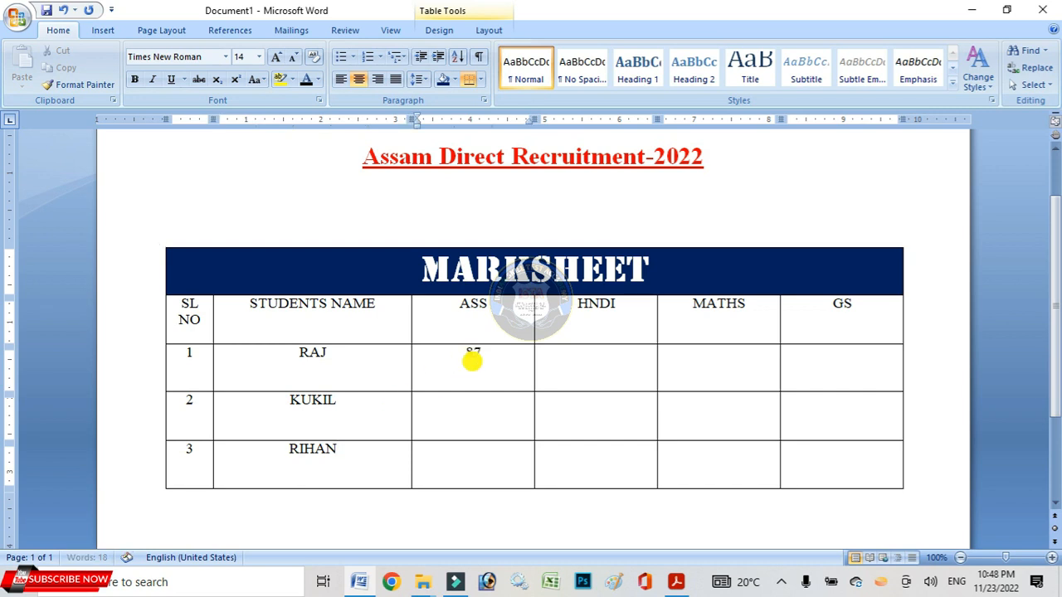
key("Tab")
type("99")
key("Tab")
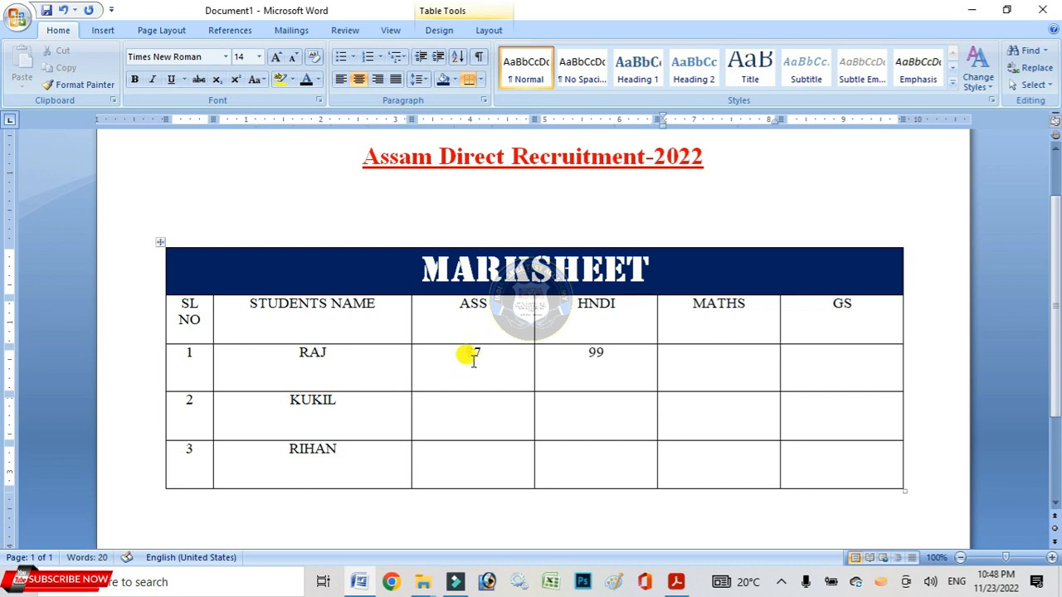
type("65")
key("Tab")
type("90")
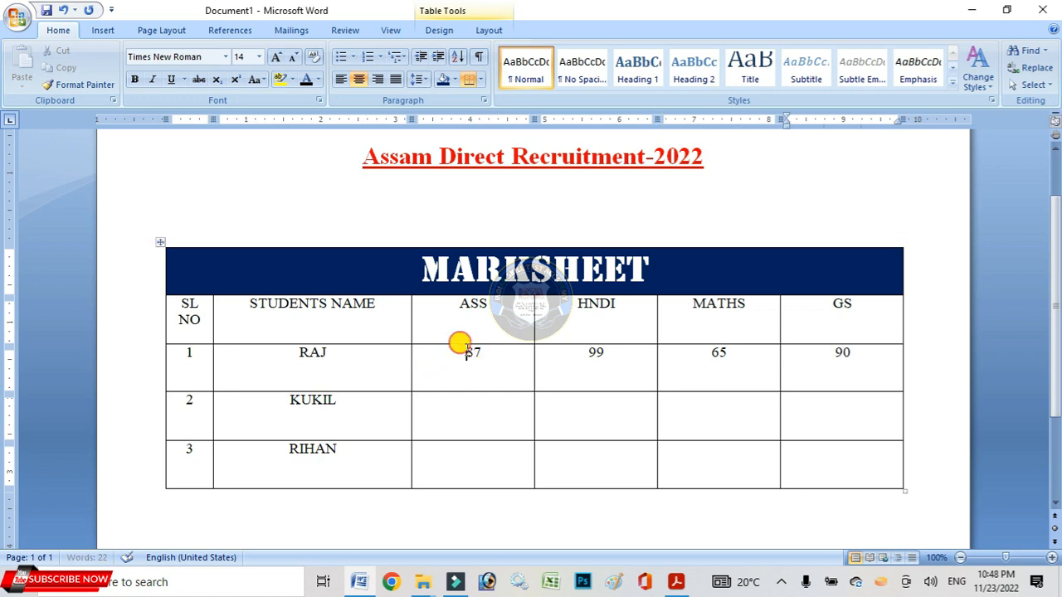
Copy the first student's four marks into the ASS to GS cells of rows 2 and 3
left_click_drag(458, 344, 823, 367)
key("ctrl+c")
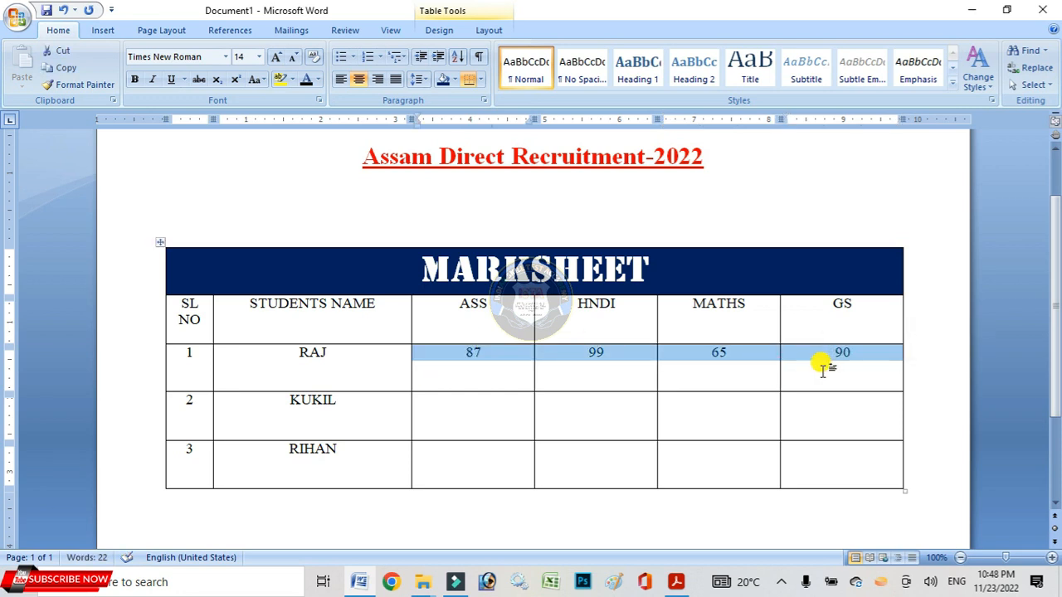
left_click(465, 403)
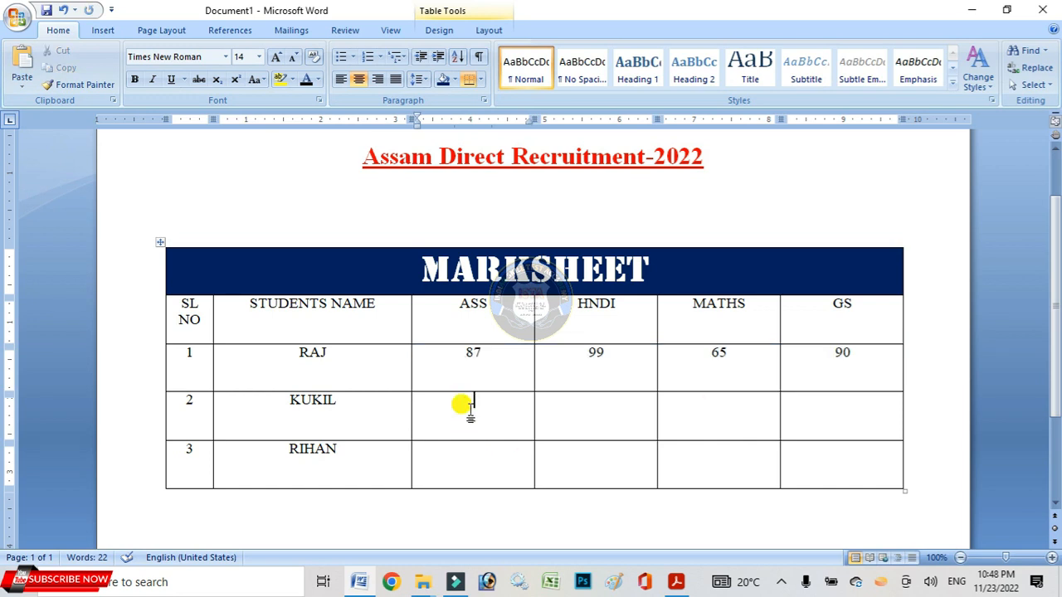
key("ctrl+v")
left_click(468, 477)
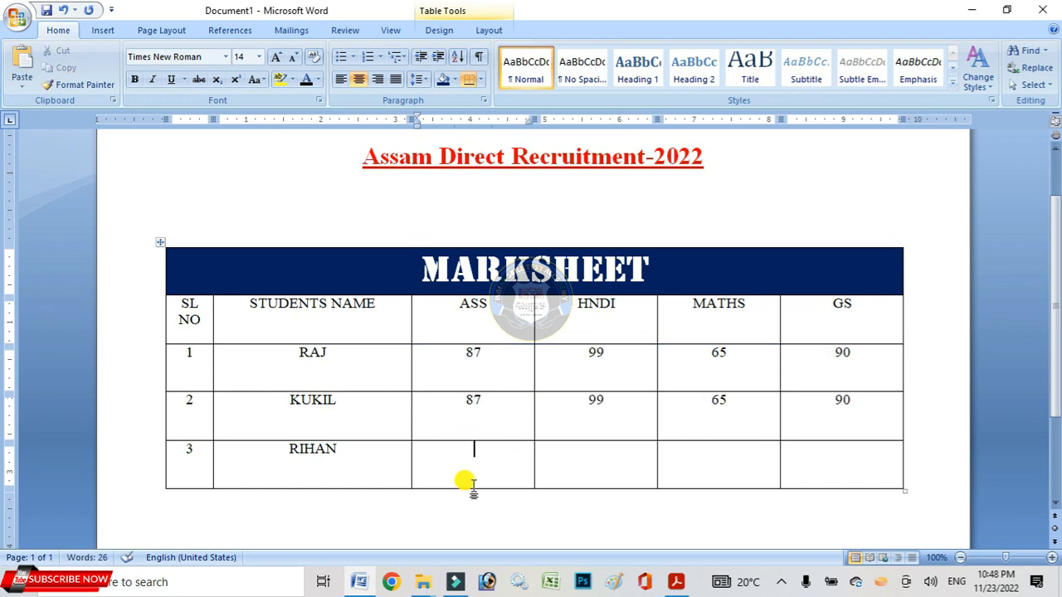
key("ctrl+v")
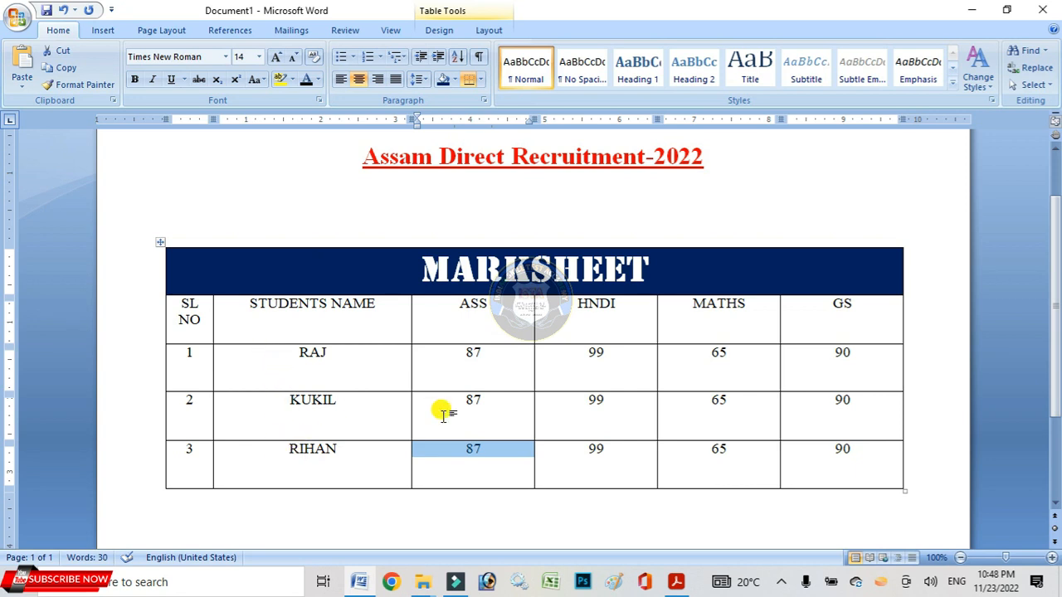
left_click(612, 409)
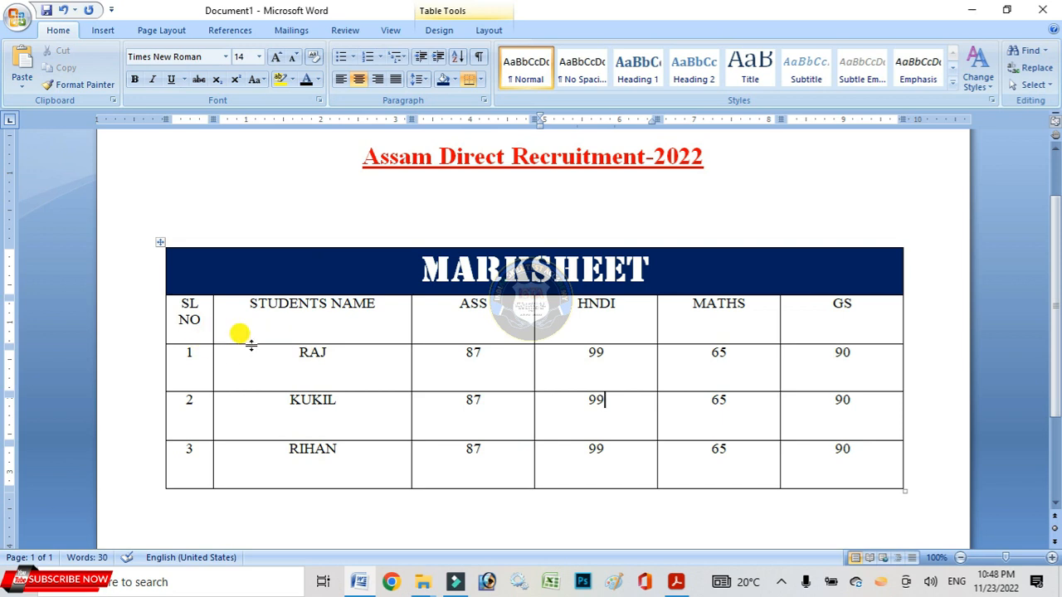
Reduce the heights of the column heading row and the three student rows so they fit their text more closely
left_click_drag(251, 345, 252, 330)
left_click_drag(253, 379, 248, 363)
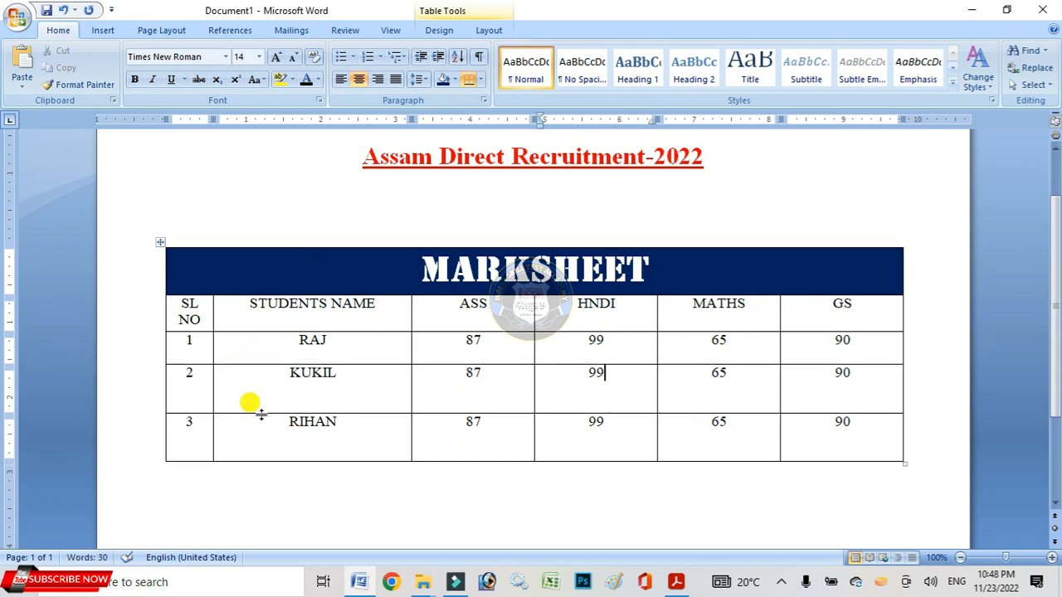
left_click_drag(260, 412, 257, 385)
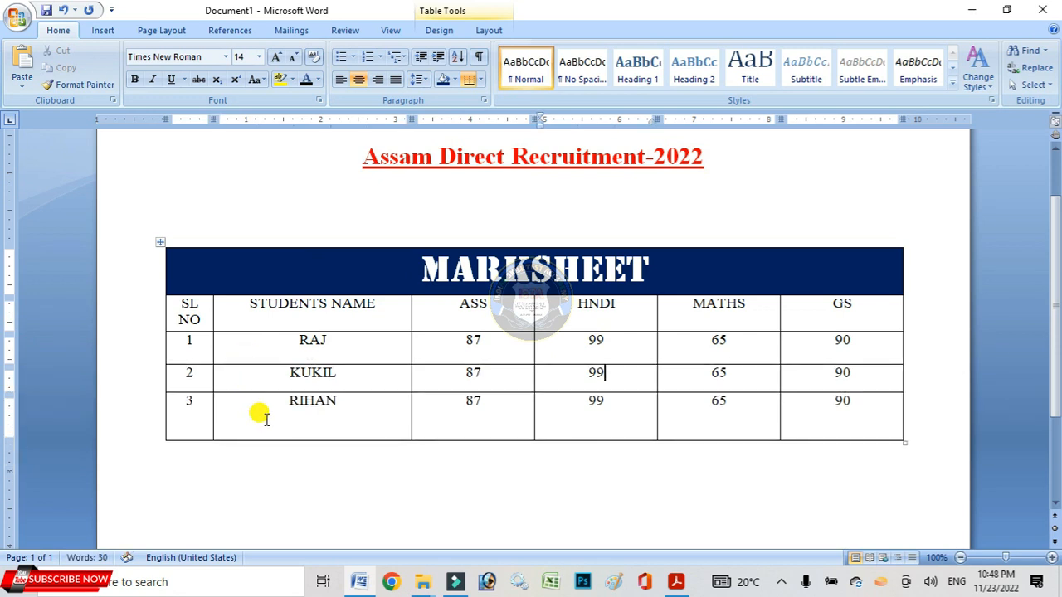
left_click_drag(269, 440, 270, 419)
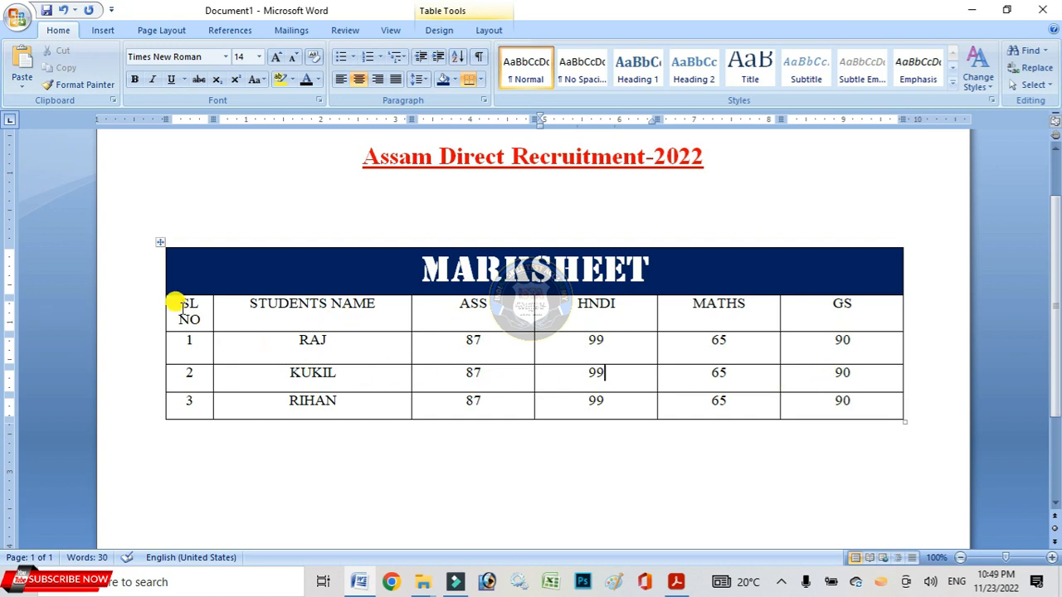
Center the text horizontally and vertically in all cells of the heading and student rows below MARKSHEET
left_click_drag(171, 300, 850, 403)
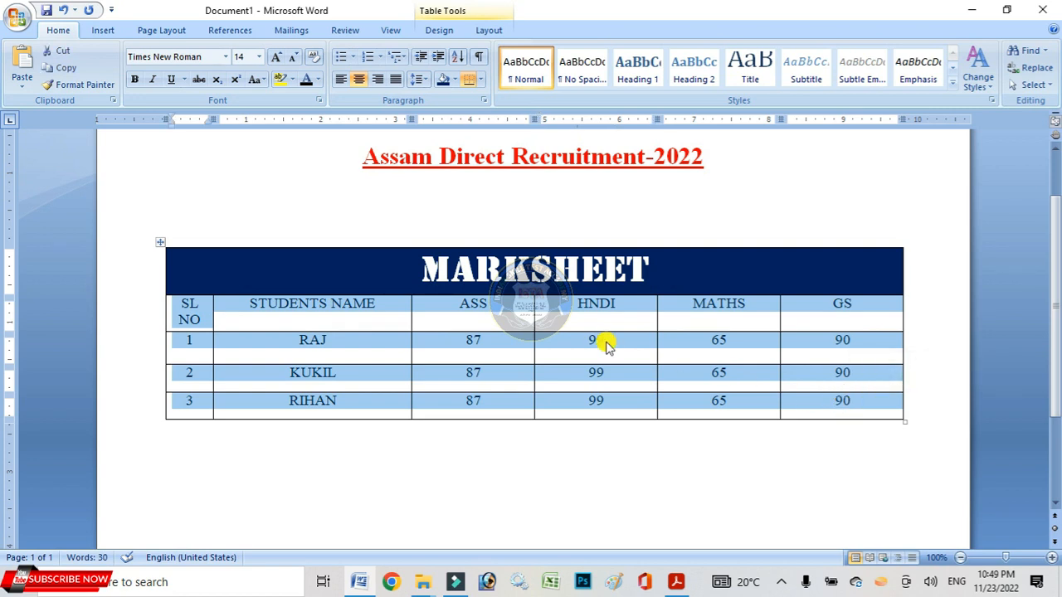
right_click(606, 345)
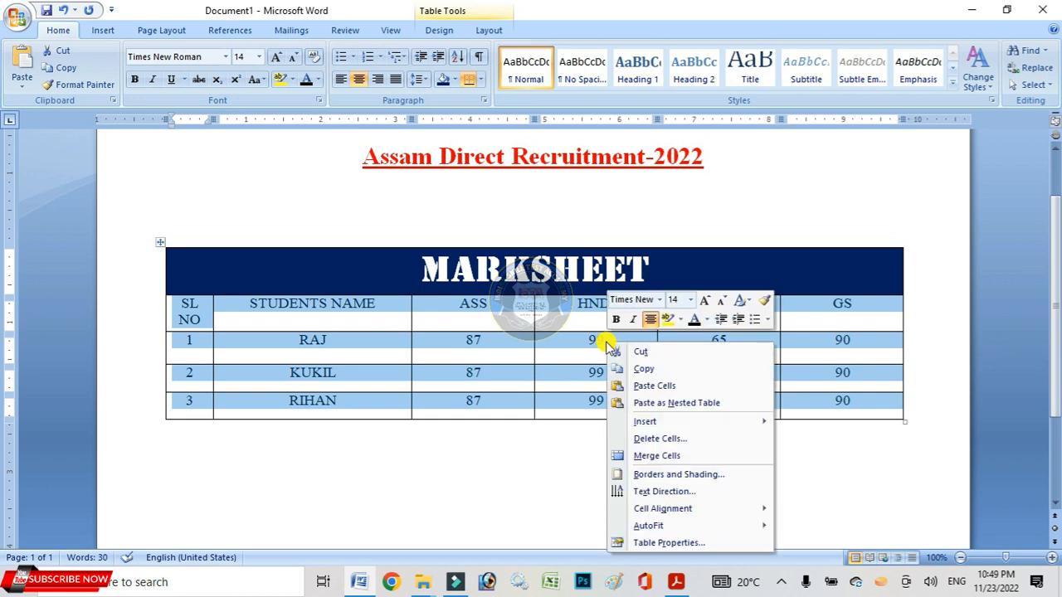
mouse_move(651, 509)
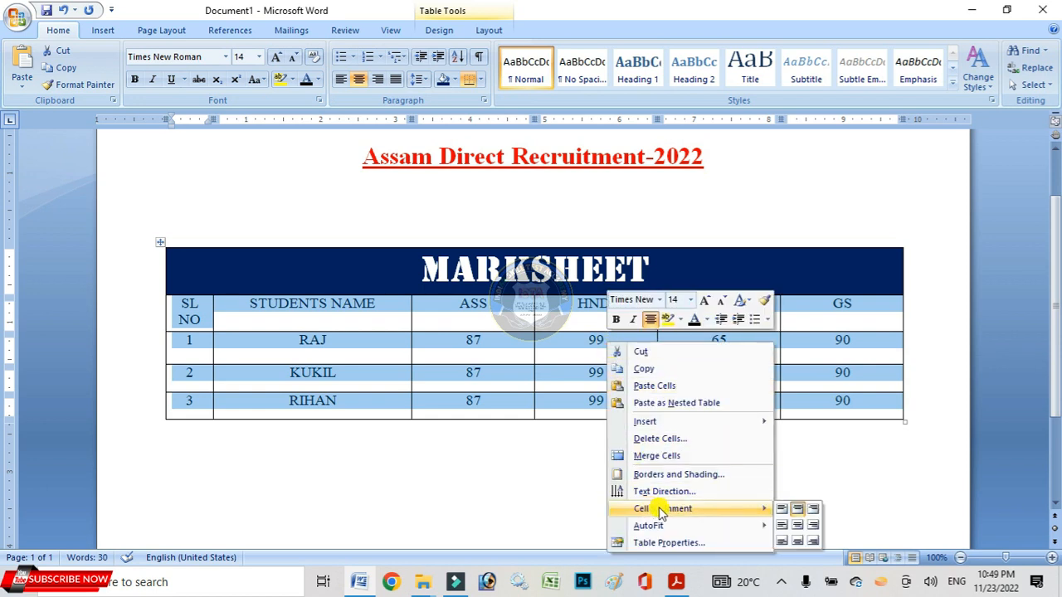
left_click(797, 525)
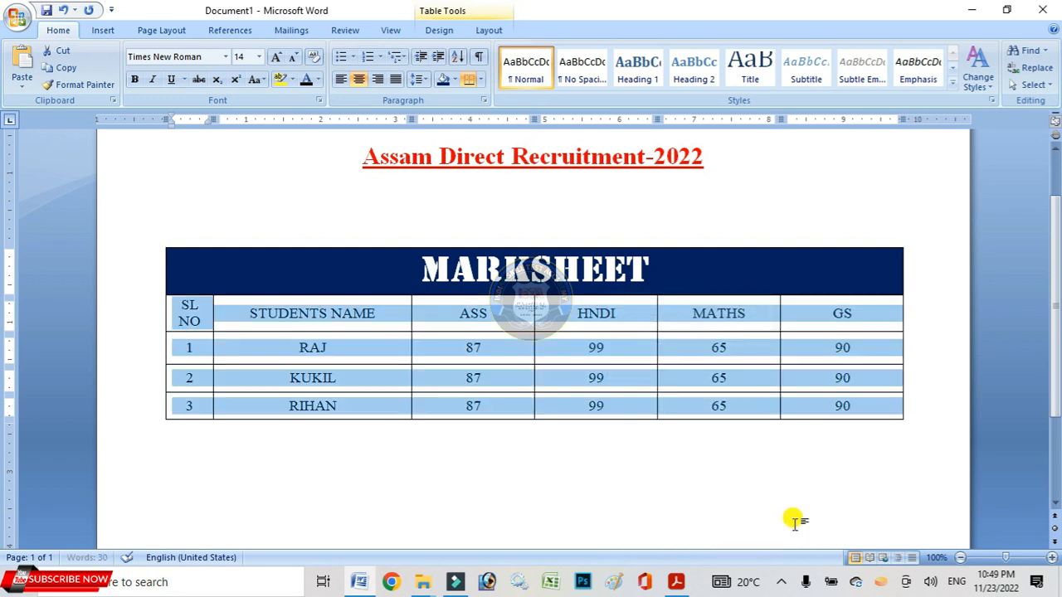
Left-align the three student names in the STUDENTS NAME column
left_click(473, 356)
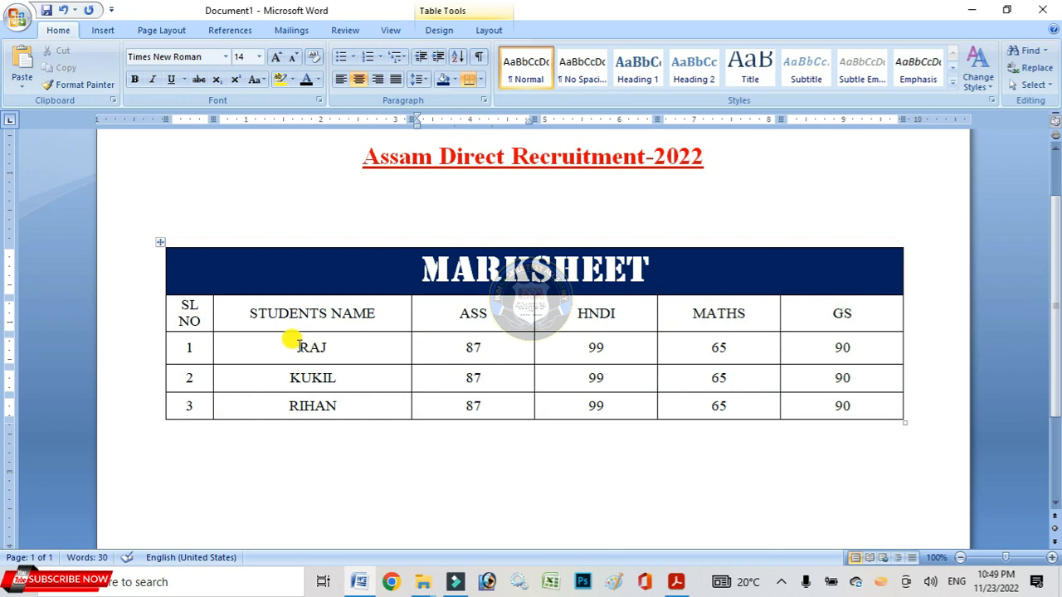
left_click_drag(296, 346, 350, 408)
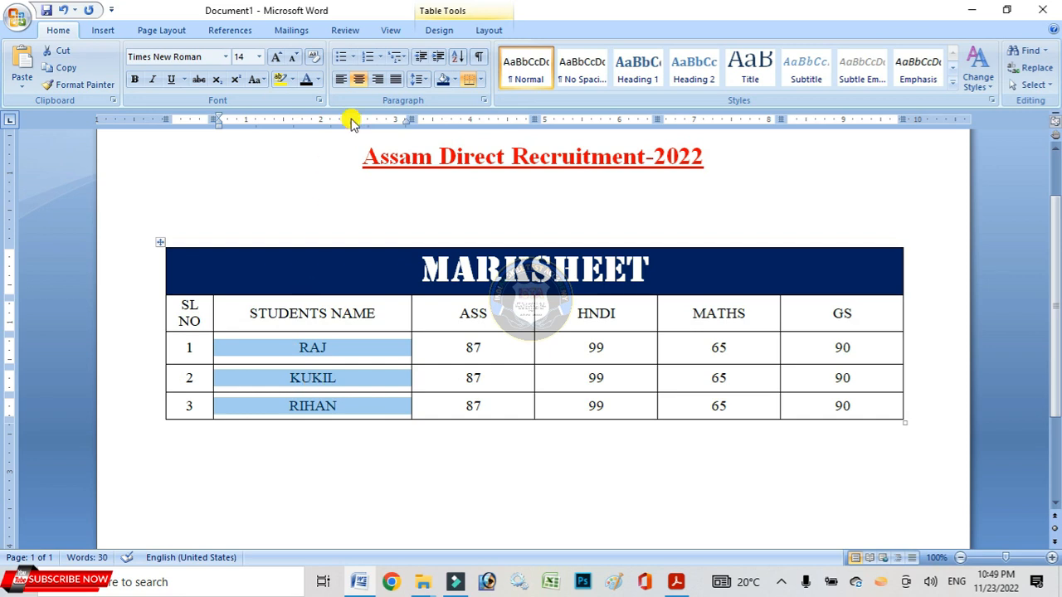
left_click(344, 85)
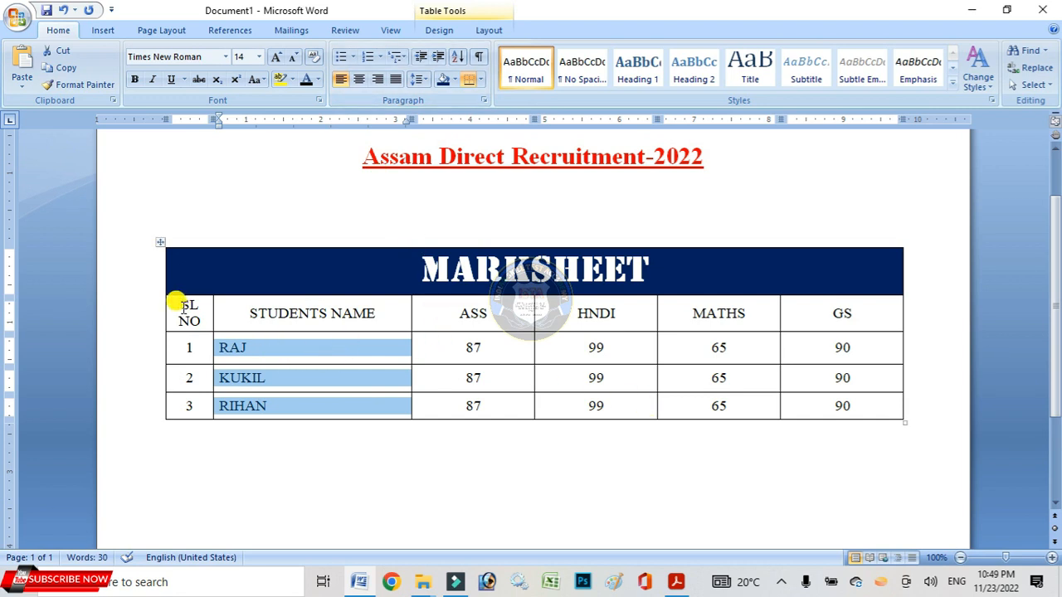
Color the text of the heading row and all three student rows red
left_click_drag(175, 304, 827, 403)
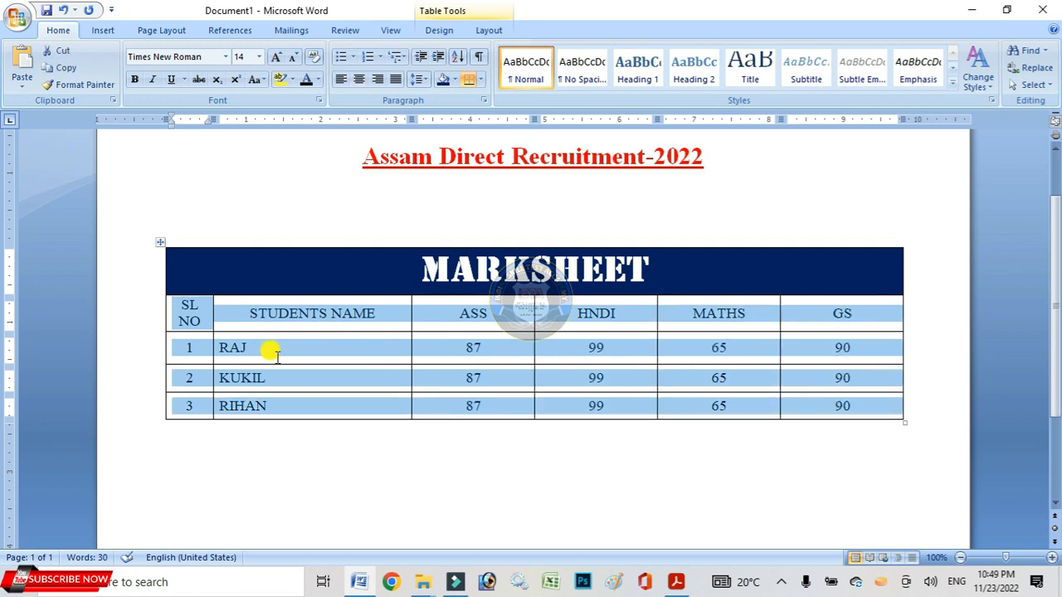
left_click(187, 313)
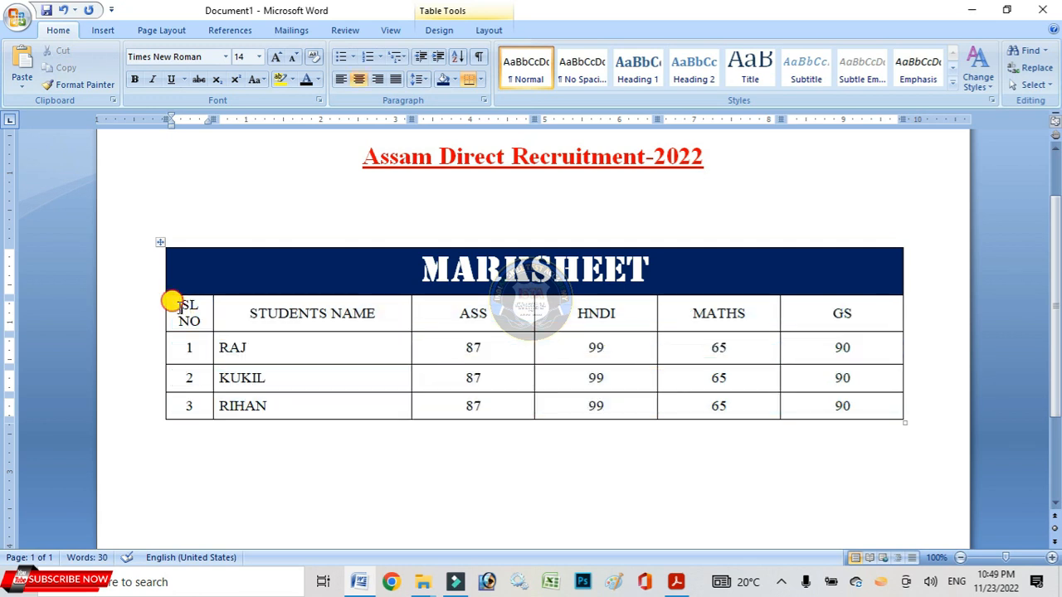
left_click_drag(172, 301, 845, 405)
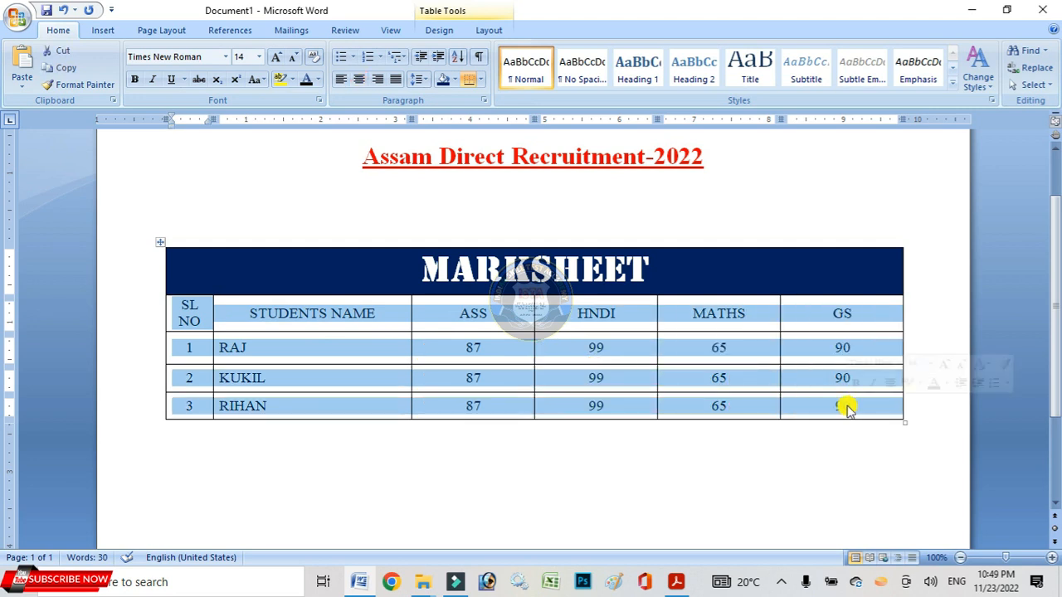
left_click(318, 78)
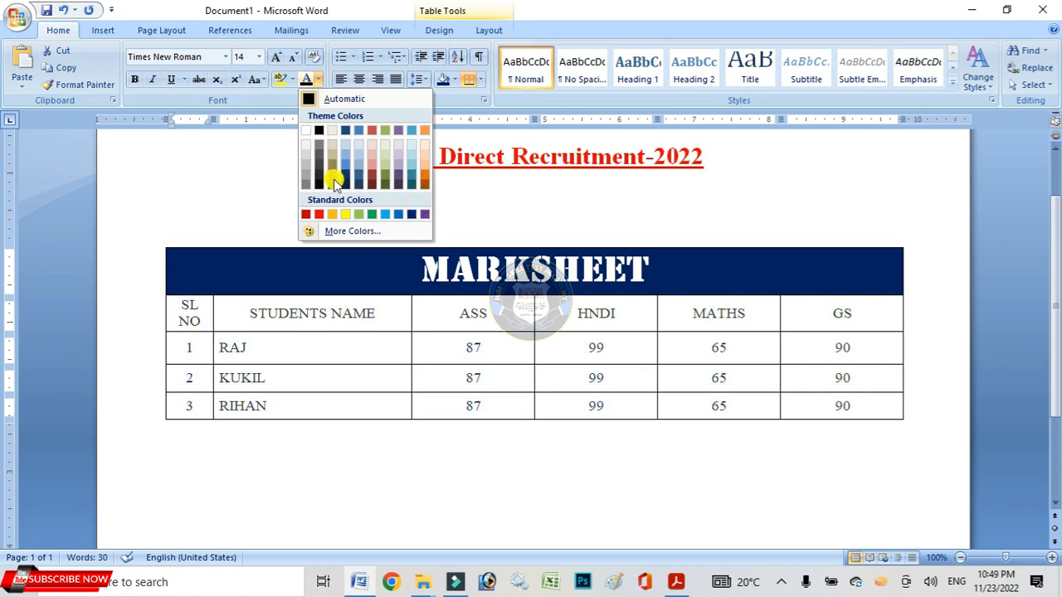
left_click(319, 213)
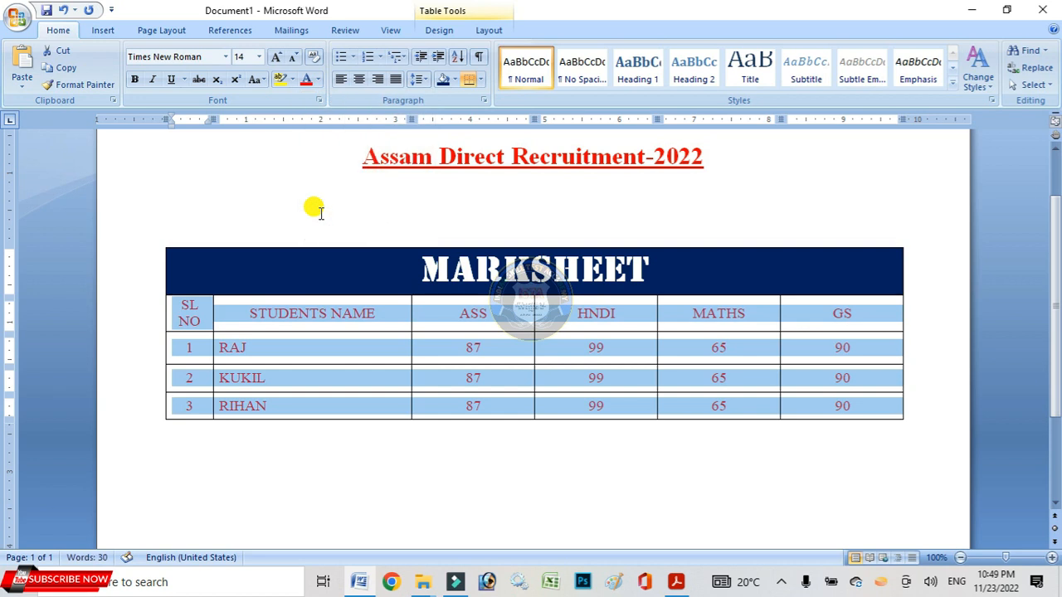
left_click(486, 344)
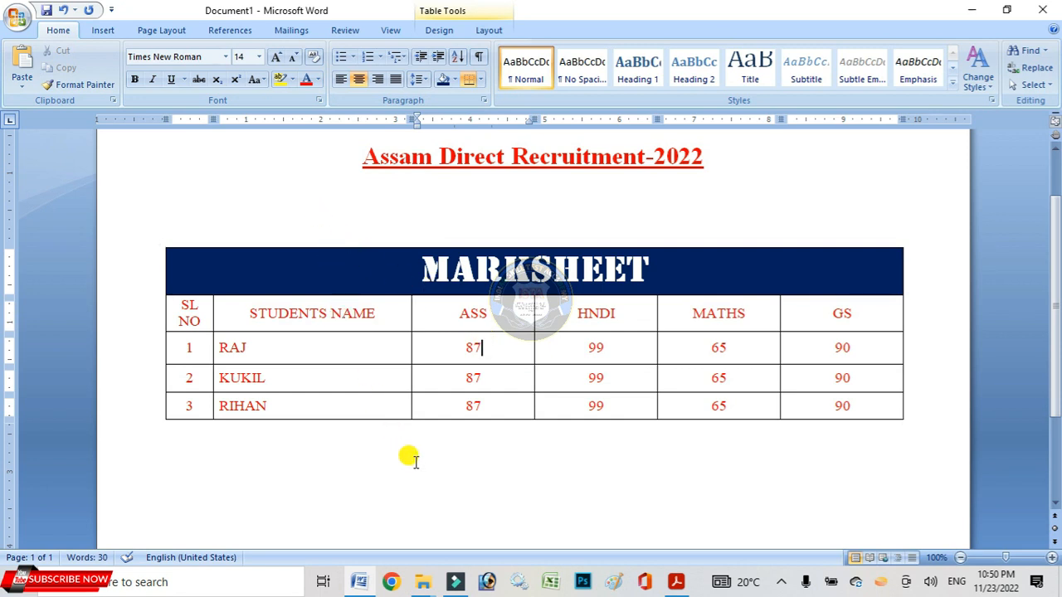
Insert a new table with 5 columns and 10 rows directly below the marksheet table
scroll(408, 457, "down", 3)
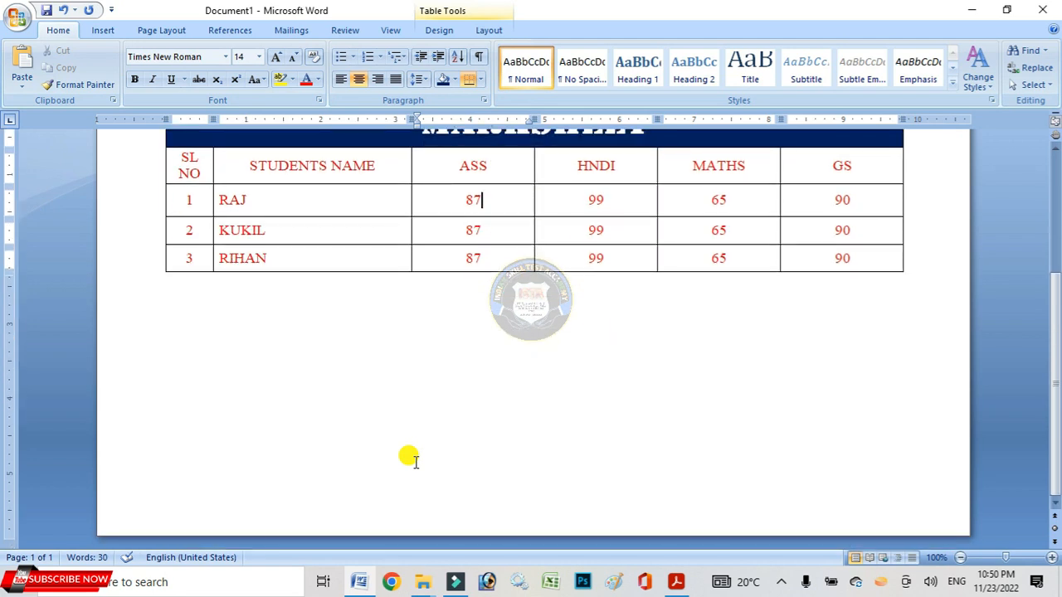
scroll(229, 325, "up", 3)
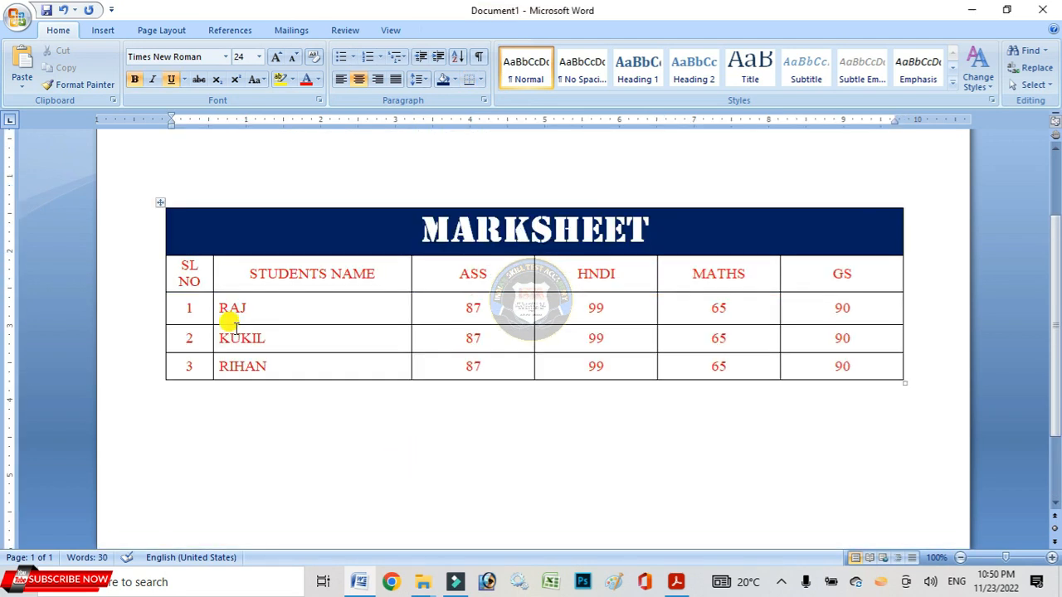
left_click(185, 398)
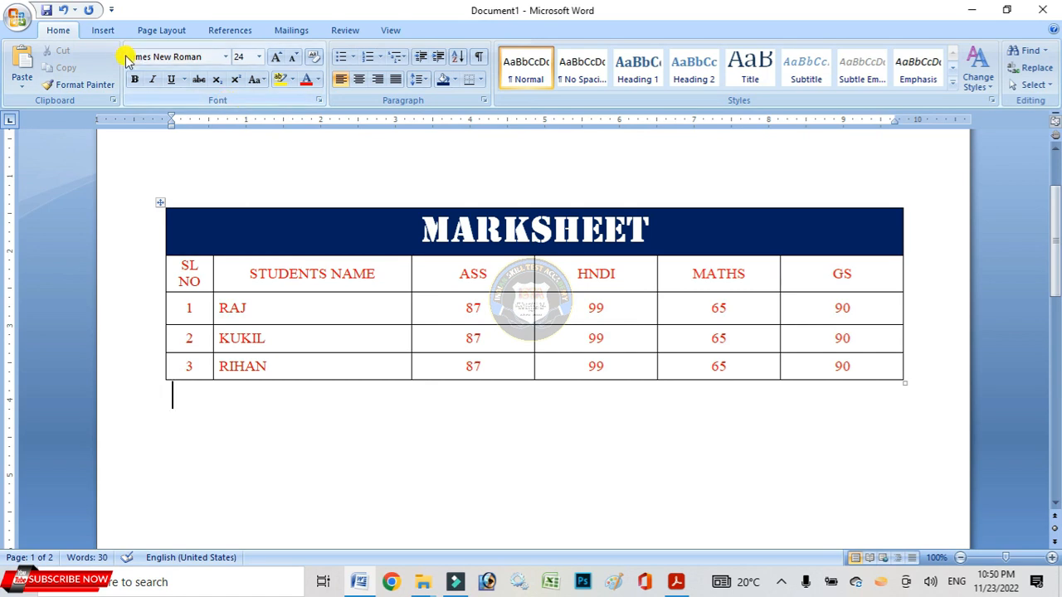
left_click(105, 31)
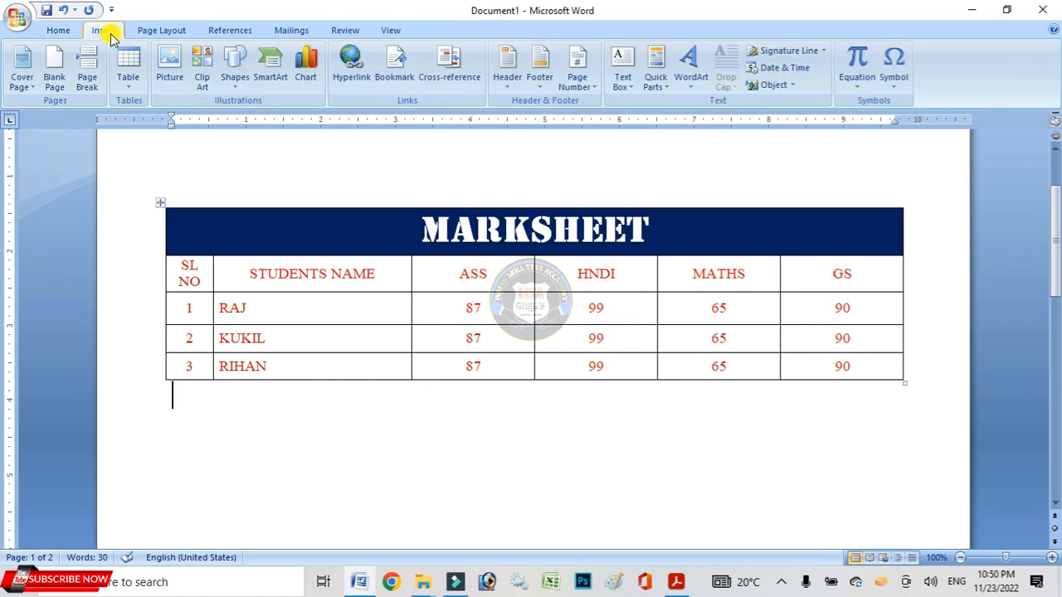
left_click(129, 78)
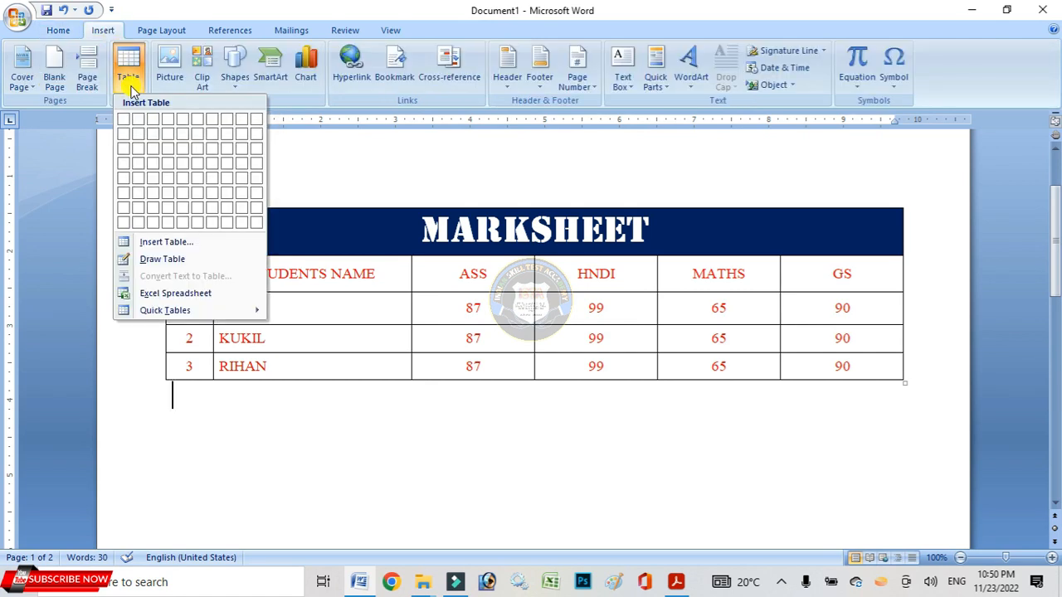
left_click(152, 242)
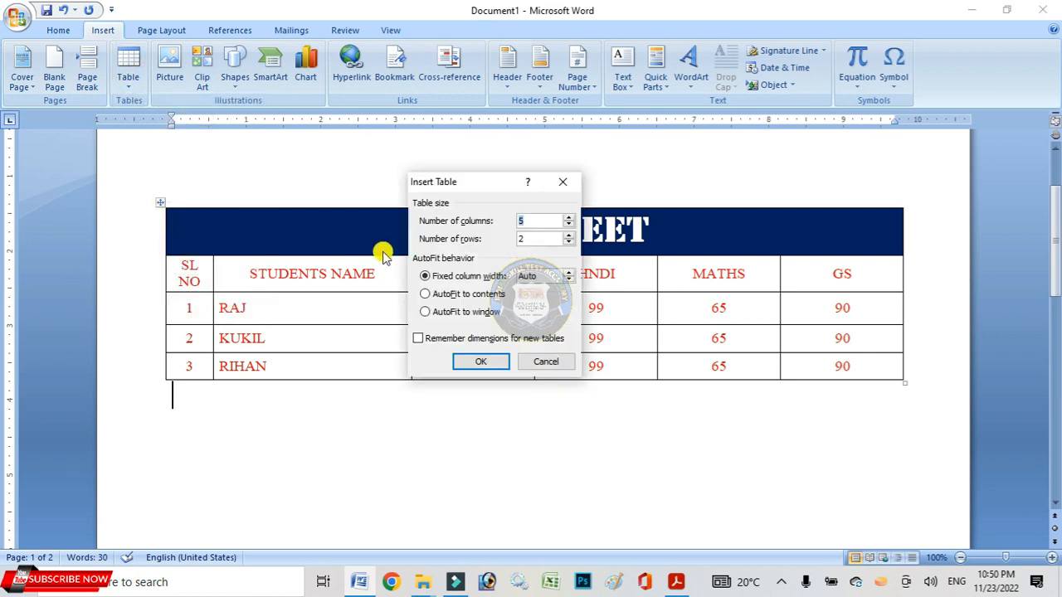
double_click(525, 237)
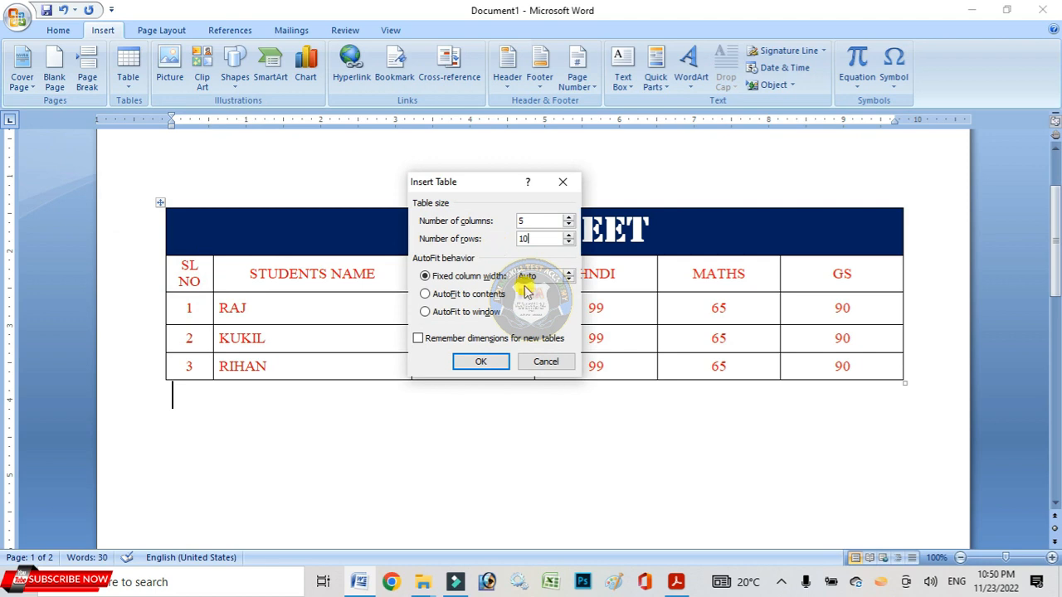
type("10")
left_click(489, 362)
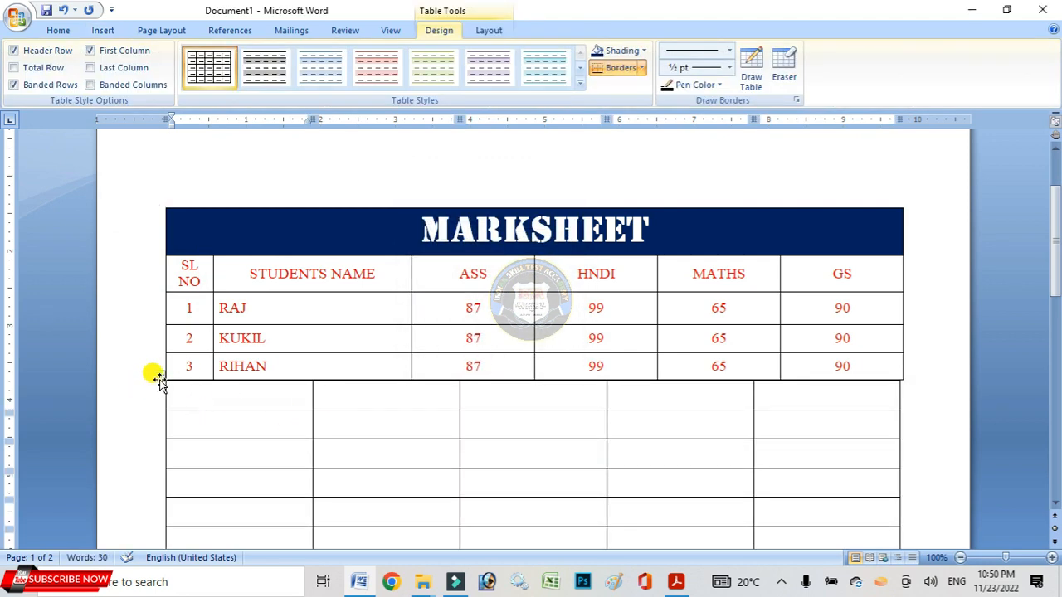
Move the new empty table down, away from the marksheet, onto the second page
left_click_drag(159, 380, 159, 403)
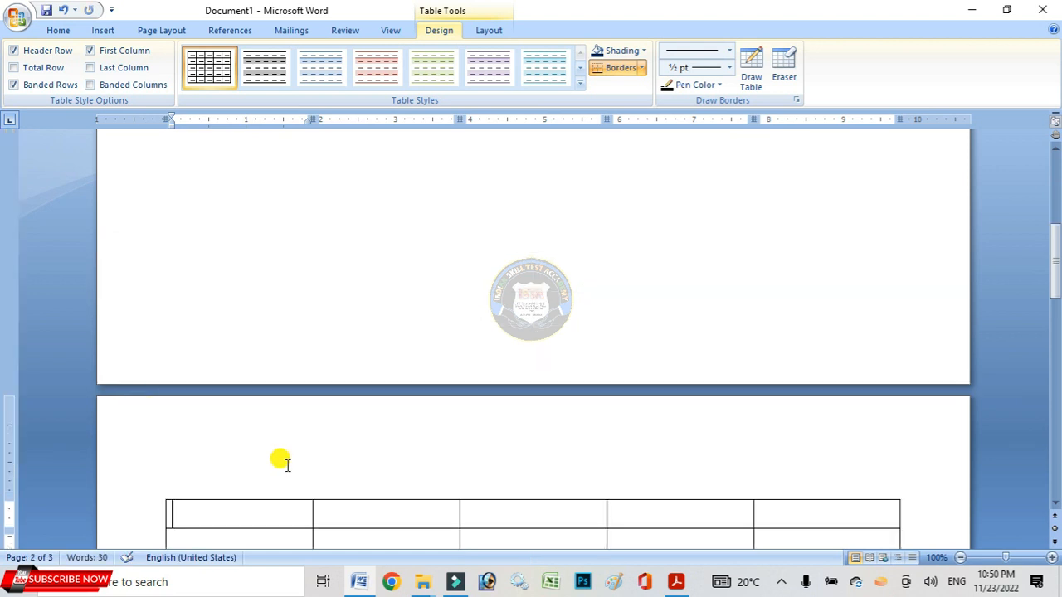
scroll(287, 466, "up", 5)
scroll(287, 466, "down", 6)
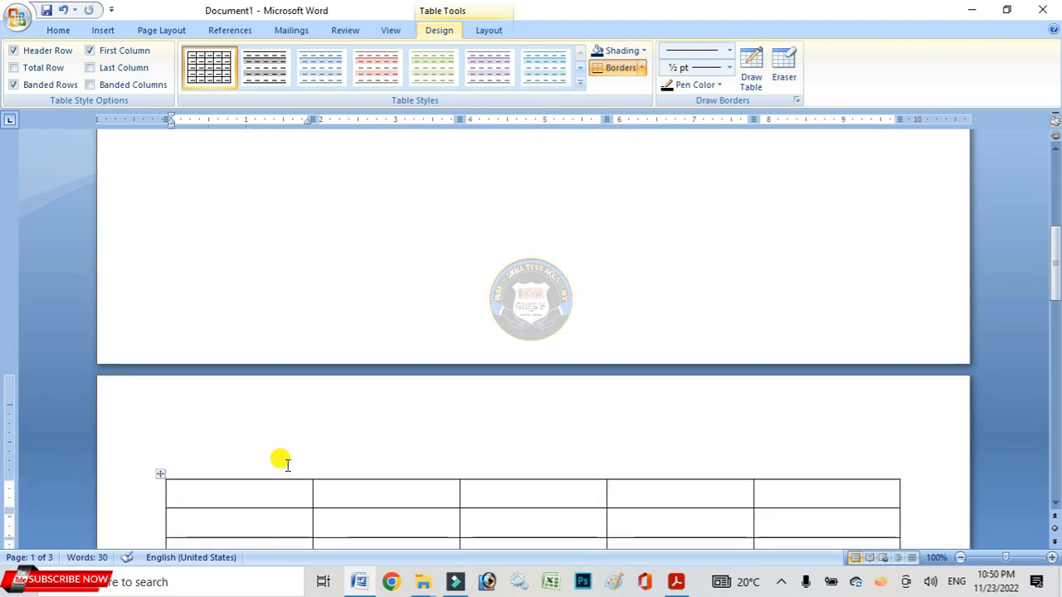
scroll(291, 381, "down", 5)
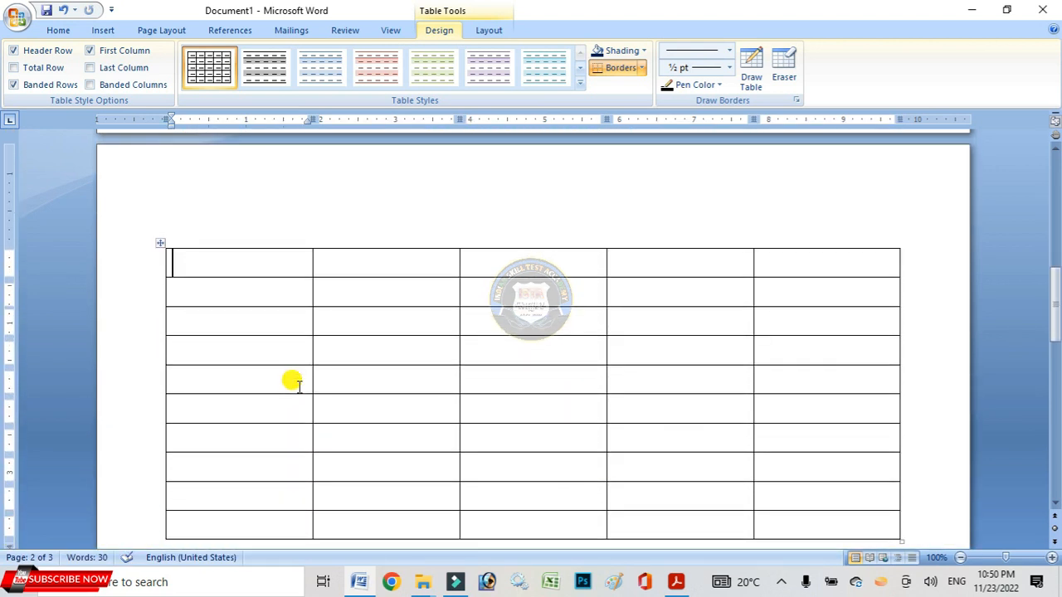
Apply a built-in red table style with a dark red first column and banded rows to the empty second-page table
scroll(292, 381, "down", 2)
scroll(291, 379, "up", 2)
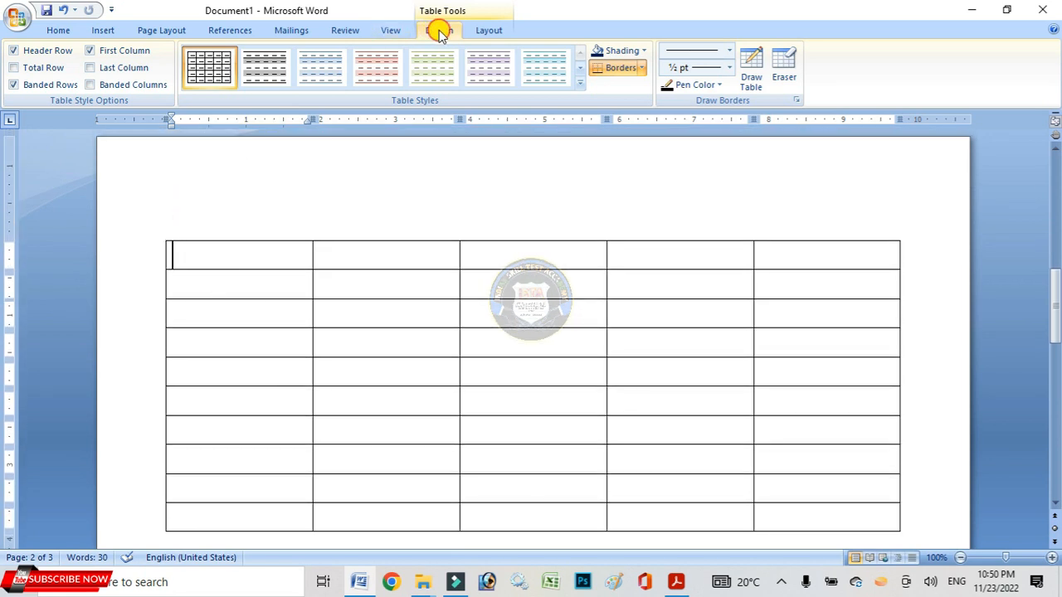
left_click(582, 87)
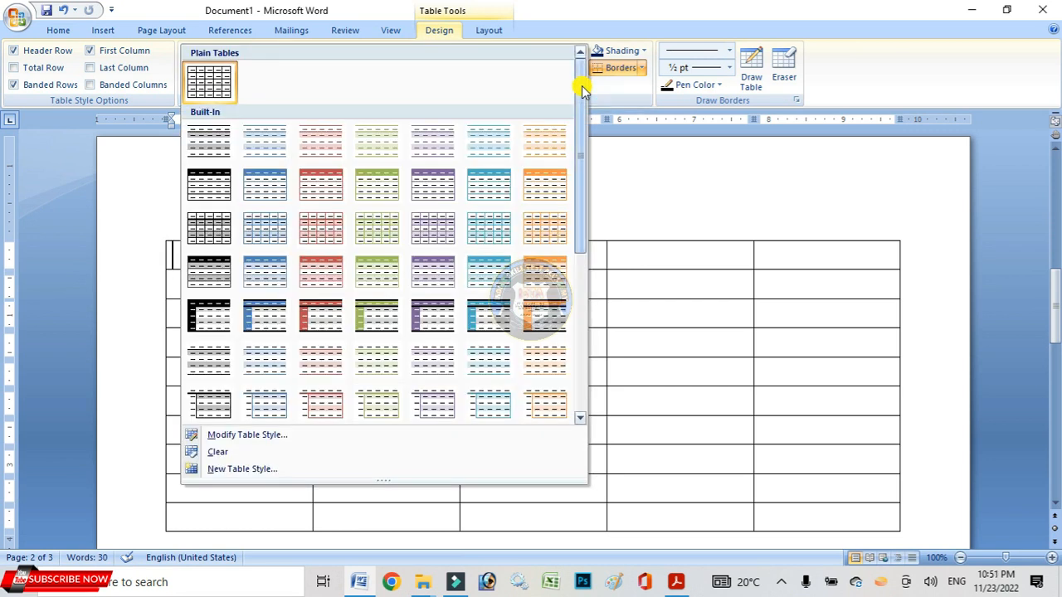
left_click_drag(582, 91, 585, 282)
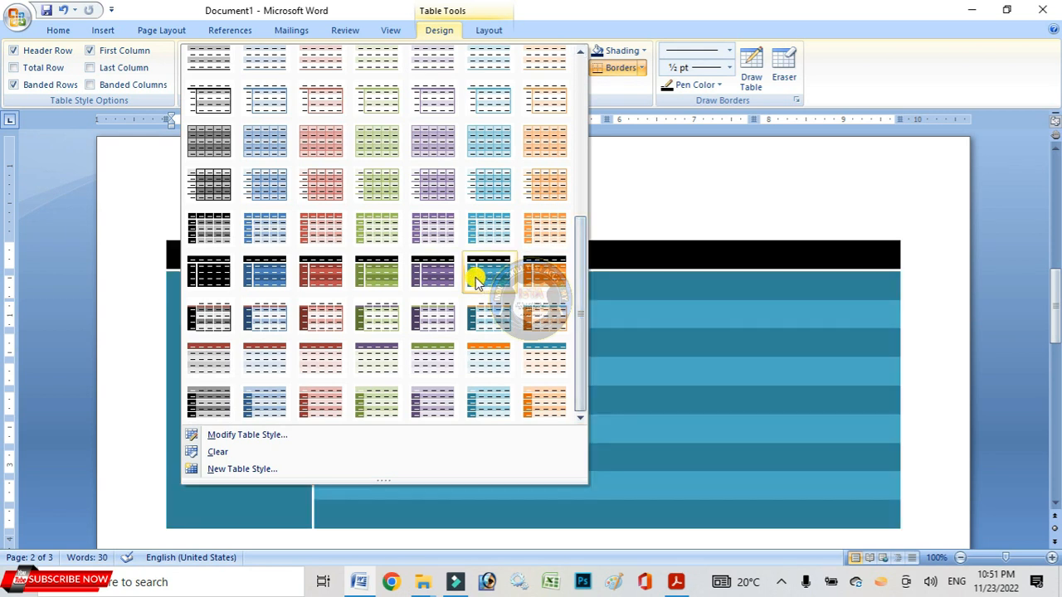
left_click(313, 316)
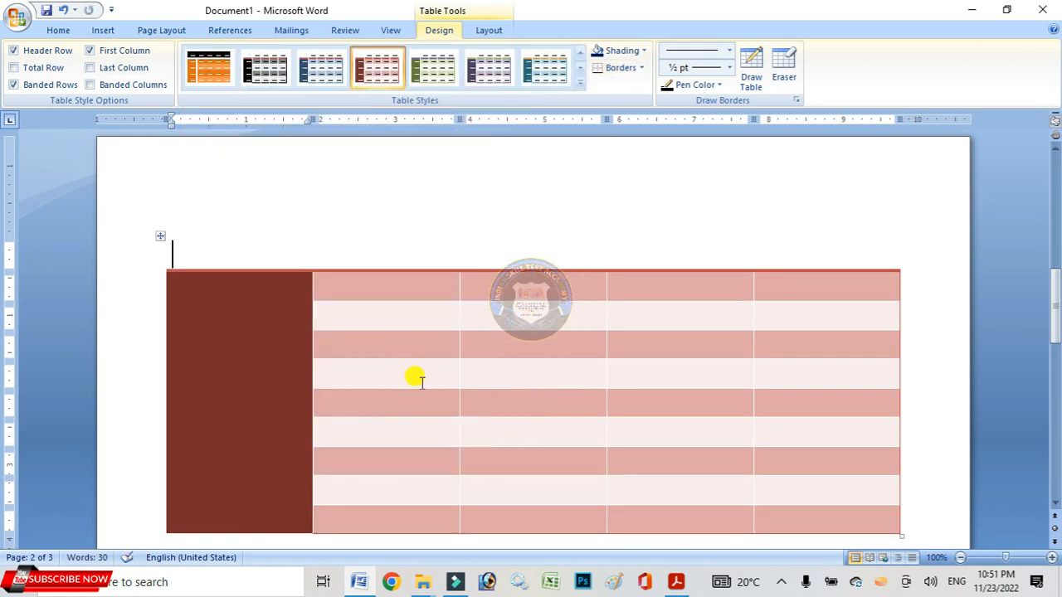
scroll(419, 380, "down", 2)
scroll(419, 379, "up", 6)
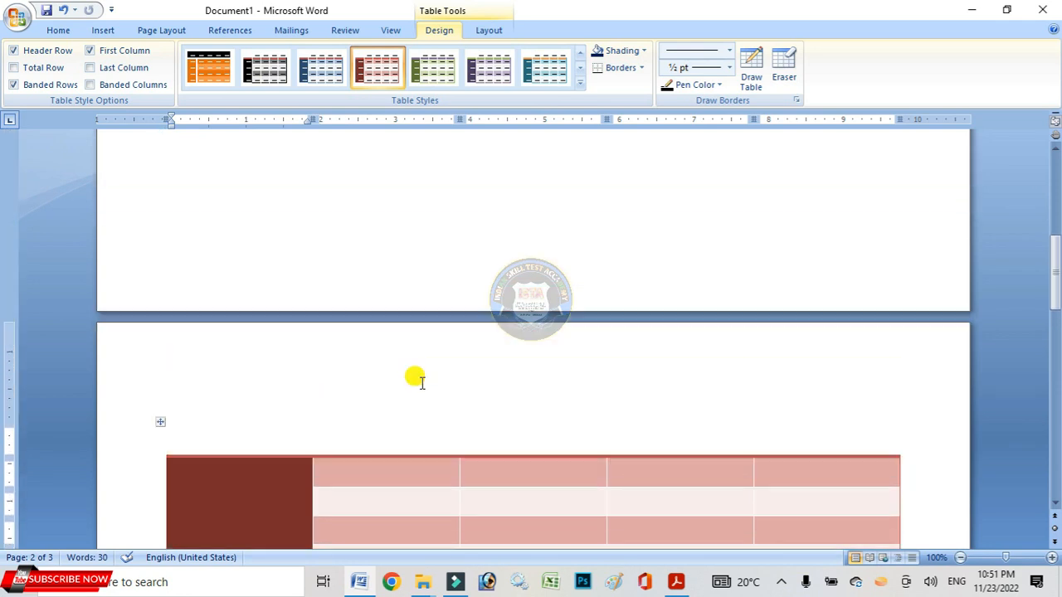
scroll(419, 380, "up", 7)
scroll(419, 380, "down", 3)
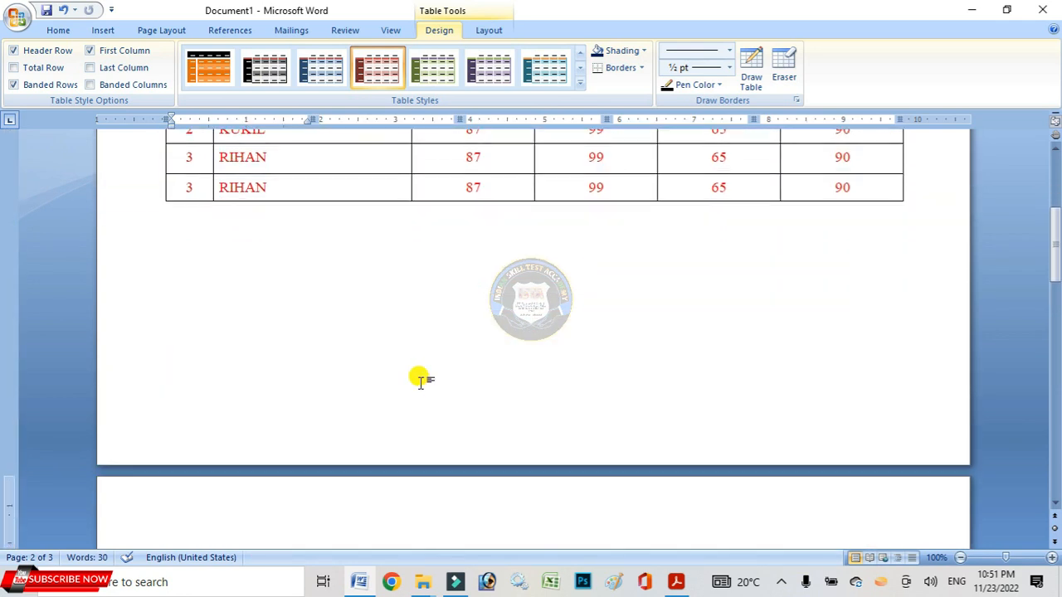
scroll(421, 380, "down", 3)
scroll(419, 378, "up", 8)
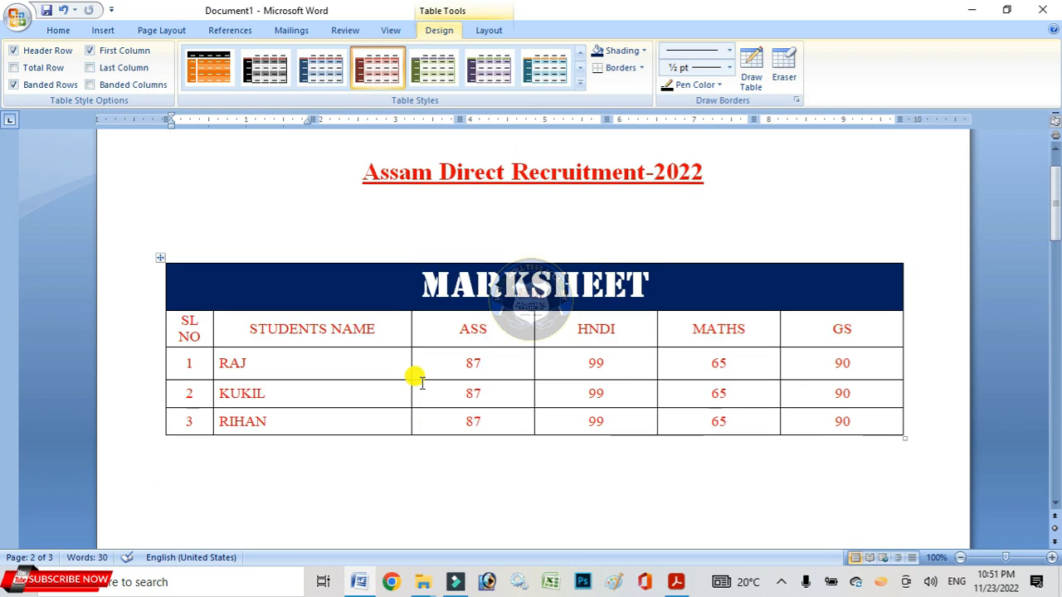
scroll(624, 189, "down", 7)
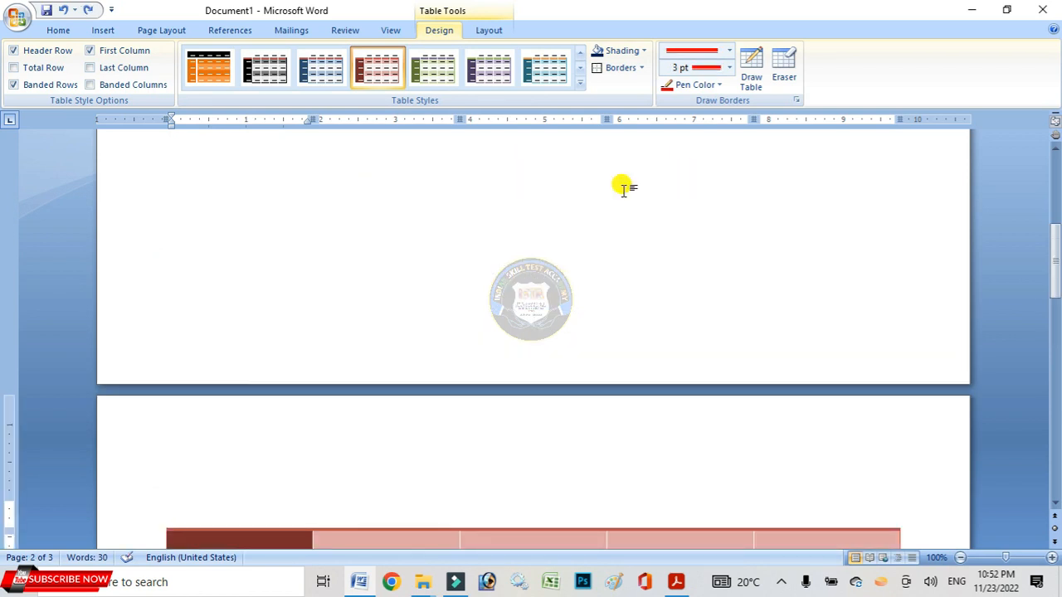
Apply a red 3 pt thin-thick double-line outside border around the whole MARKSHEET table
scroll(618, 193, "up", 7)
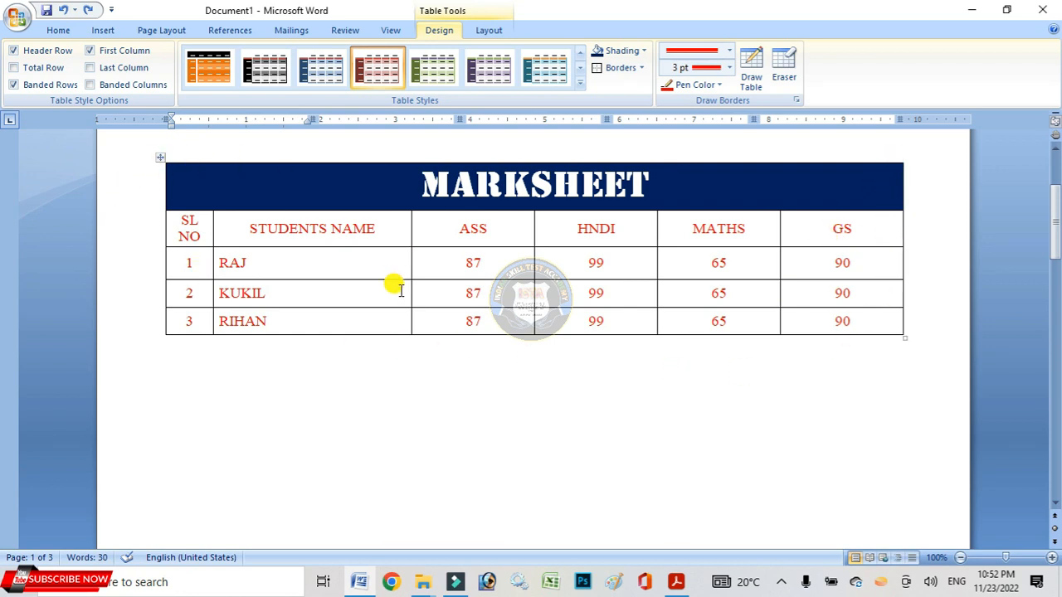
left_click(159, 157)
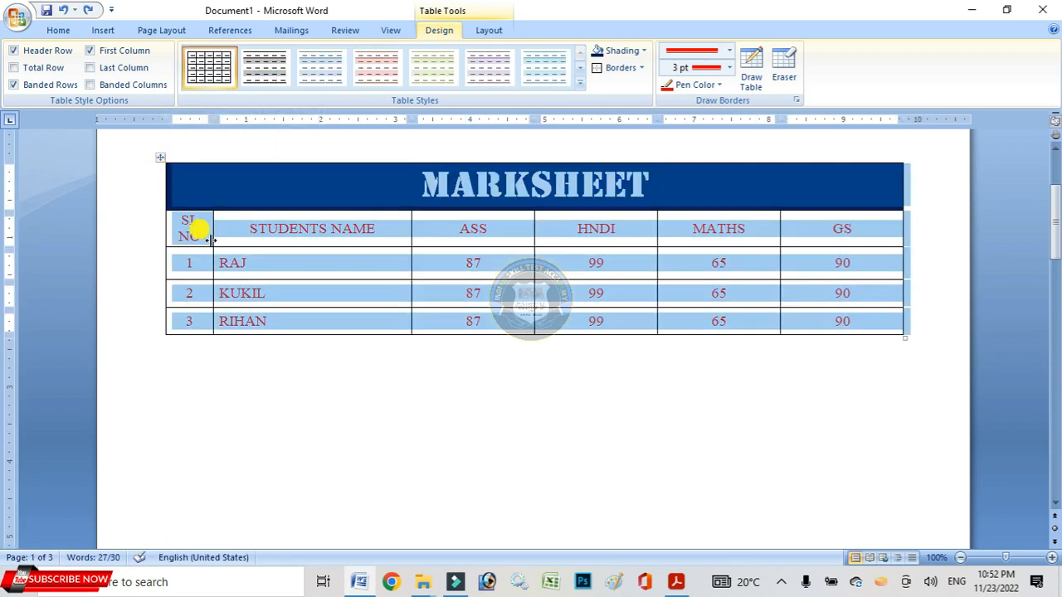
left_click(730, 54)
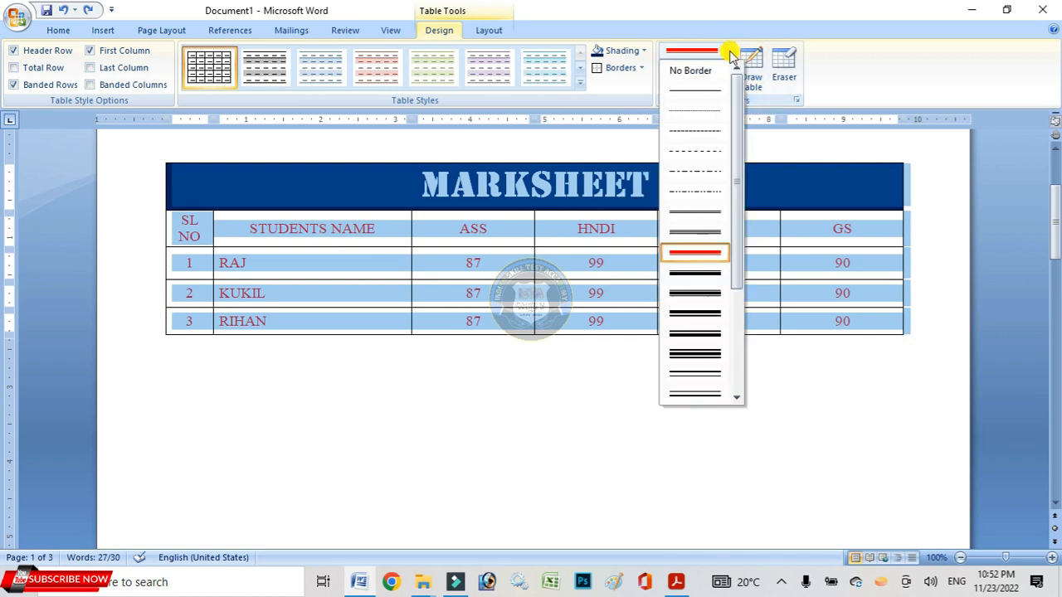
left_click(692, 264)
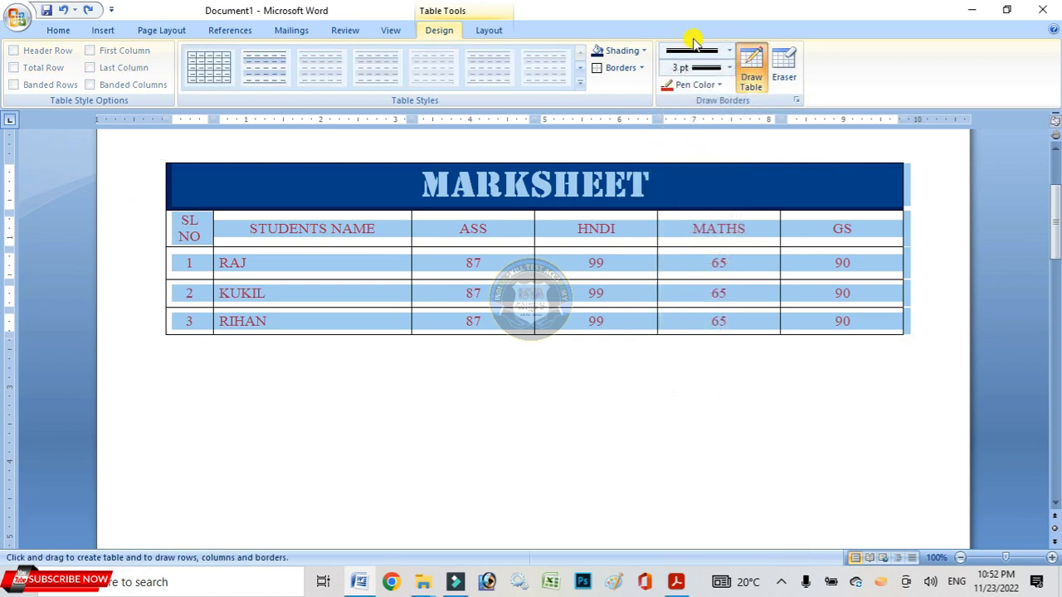
left_click(729, 52)
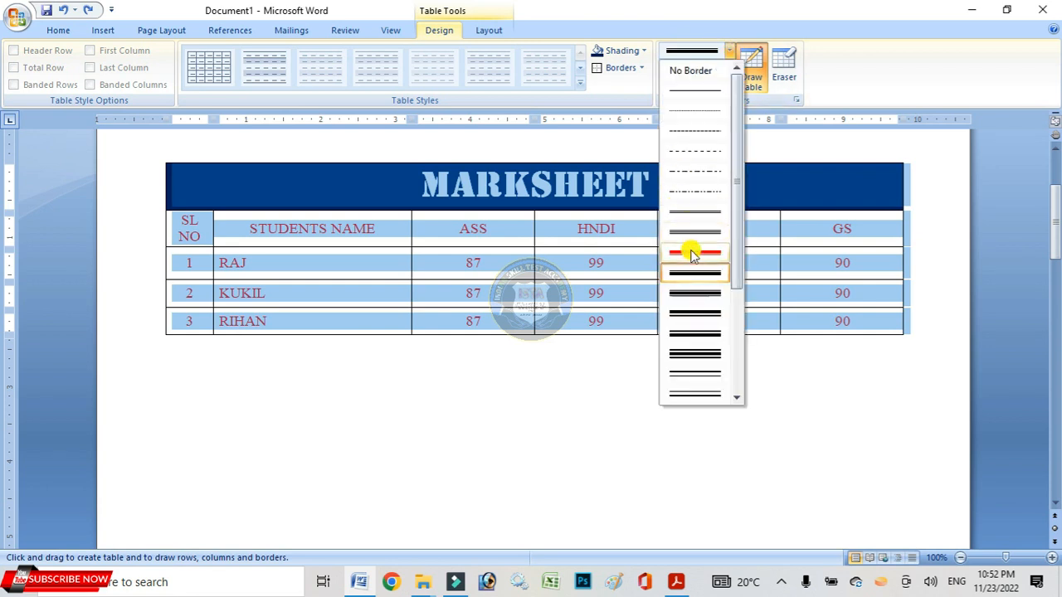
left_click(688, 251)
left_click(728, 72)
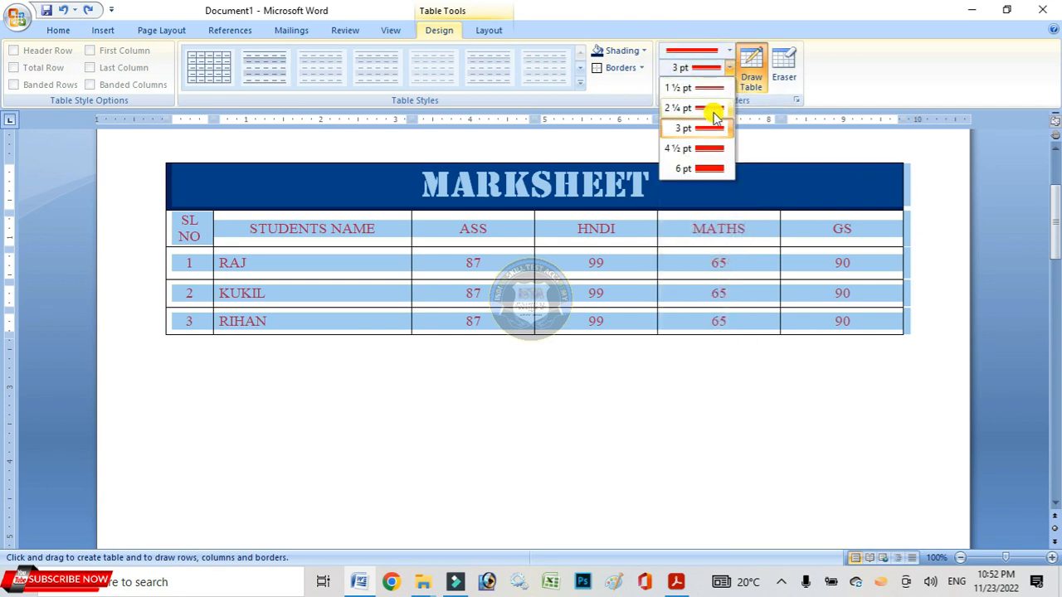
left_click(723, 66)
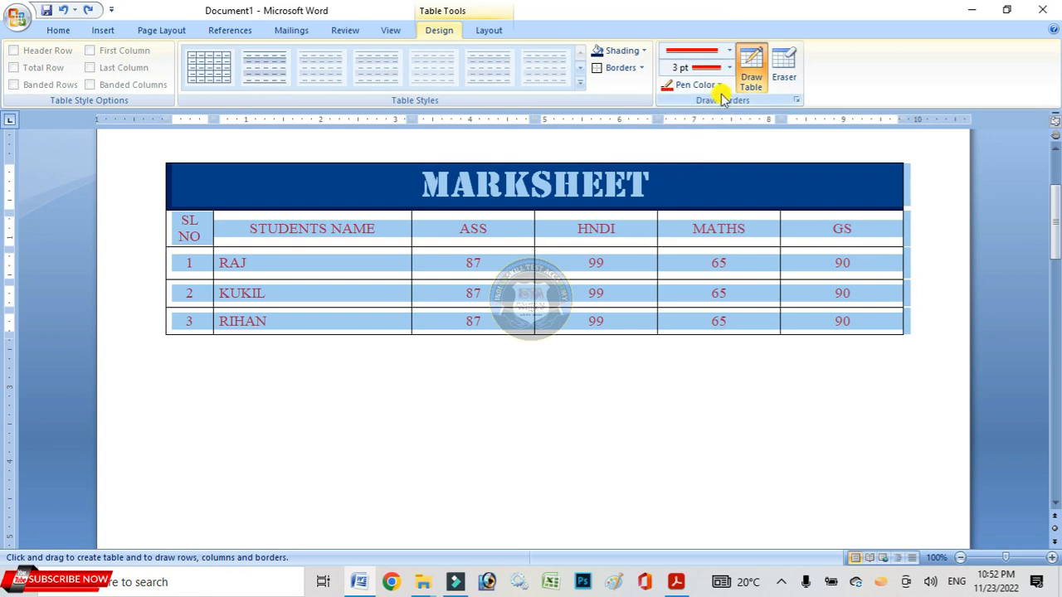
left_click(718, 85)
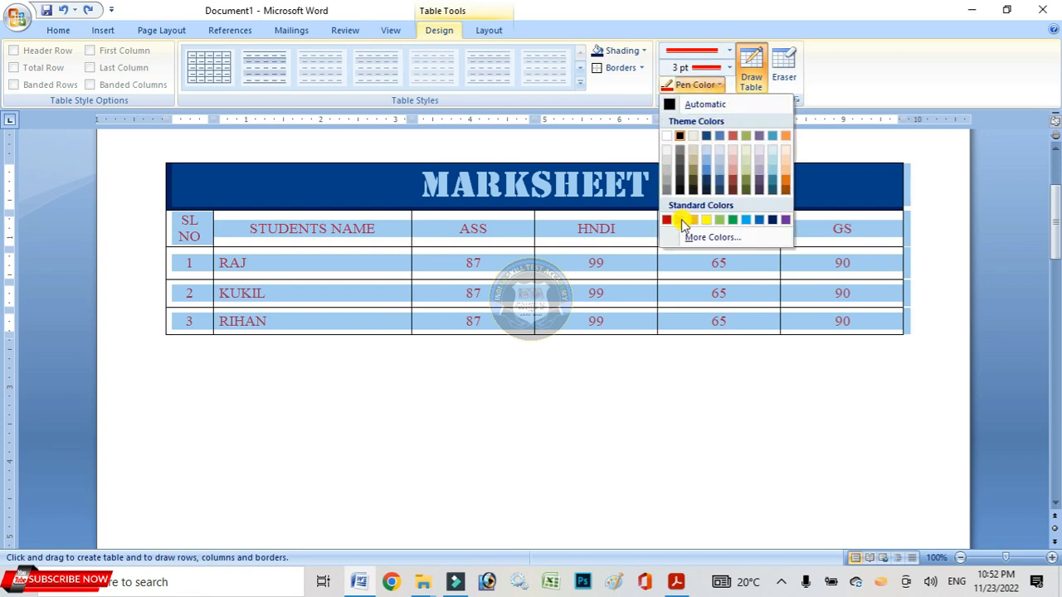
left_click(680, 220)
left_click(728, 70)
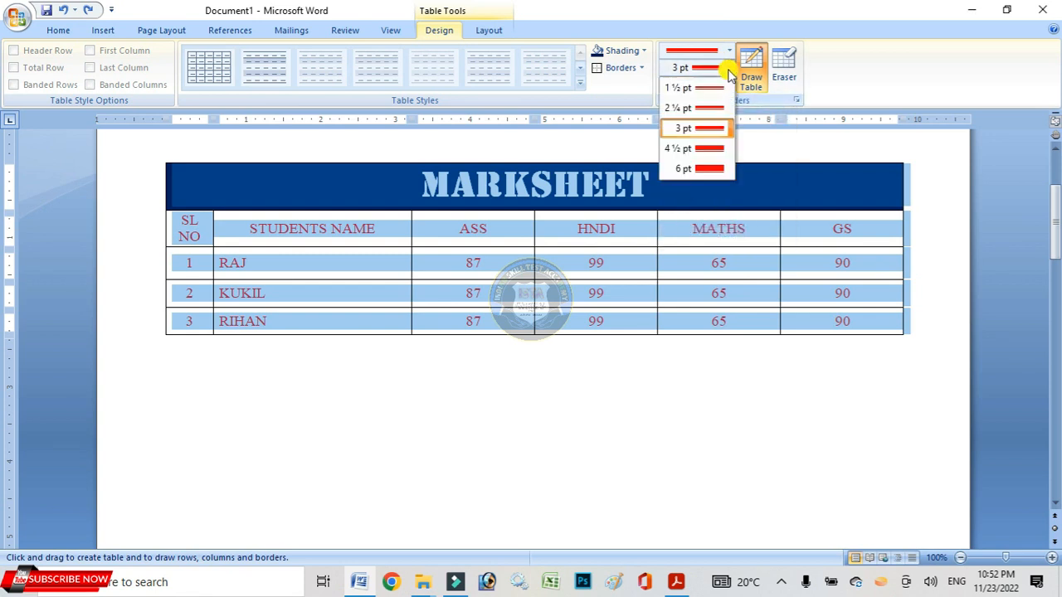
left_click(710, 126)
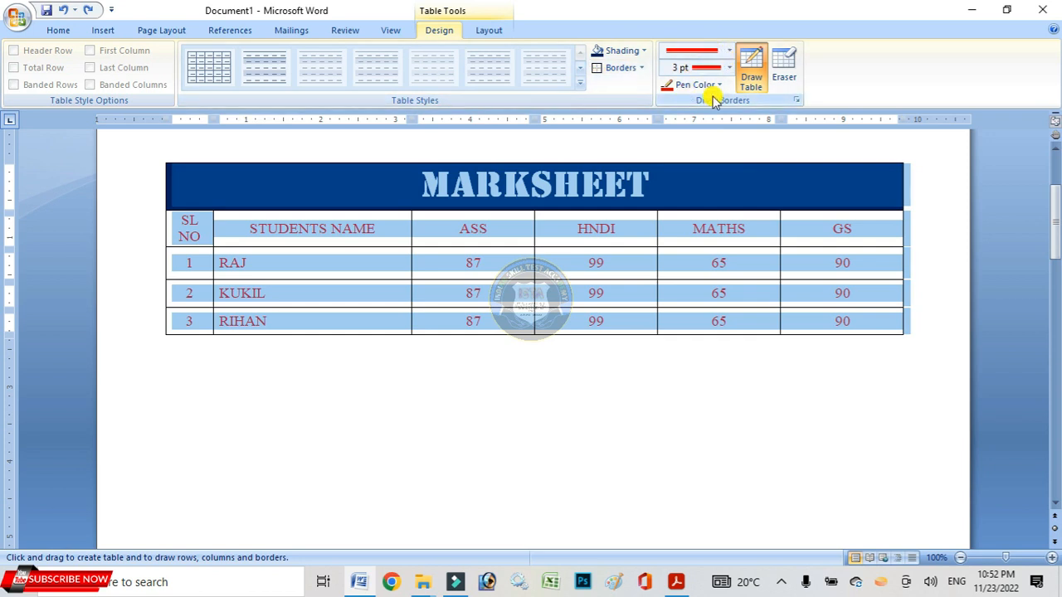
left_click(641, 68)
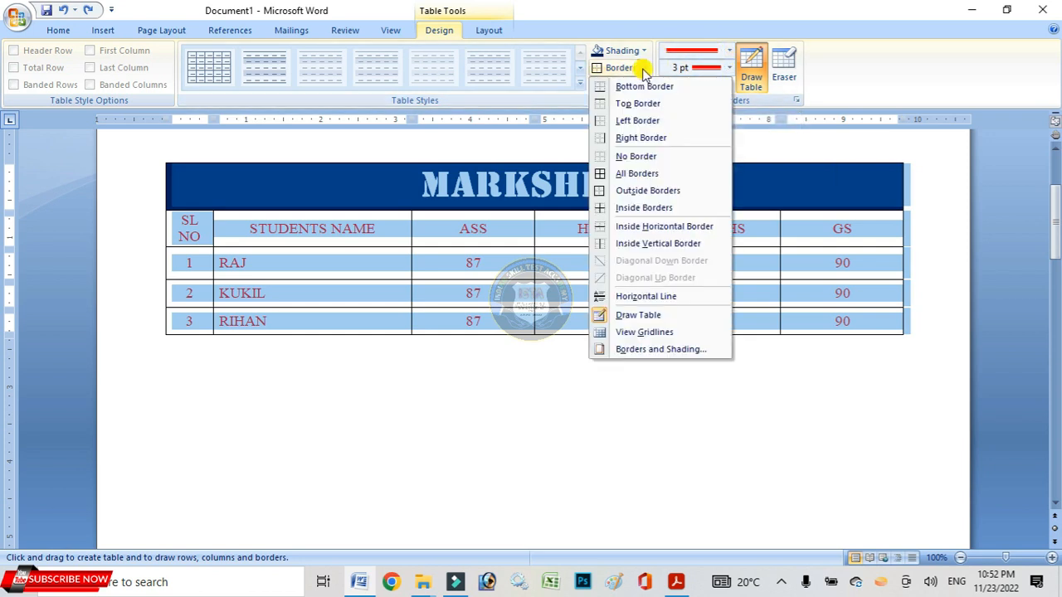
left_click(641, 191)
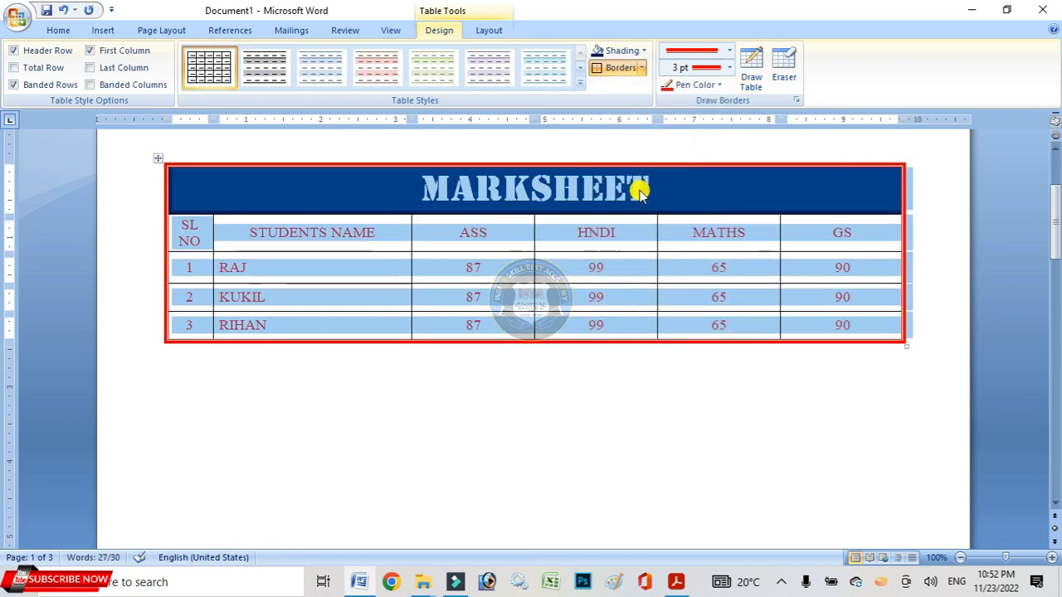
left_click(668, 239)
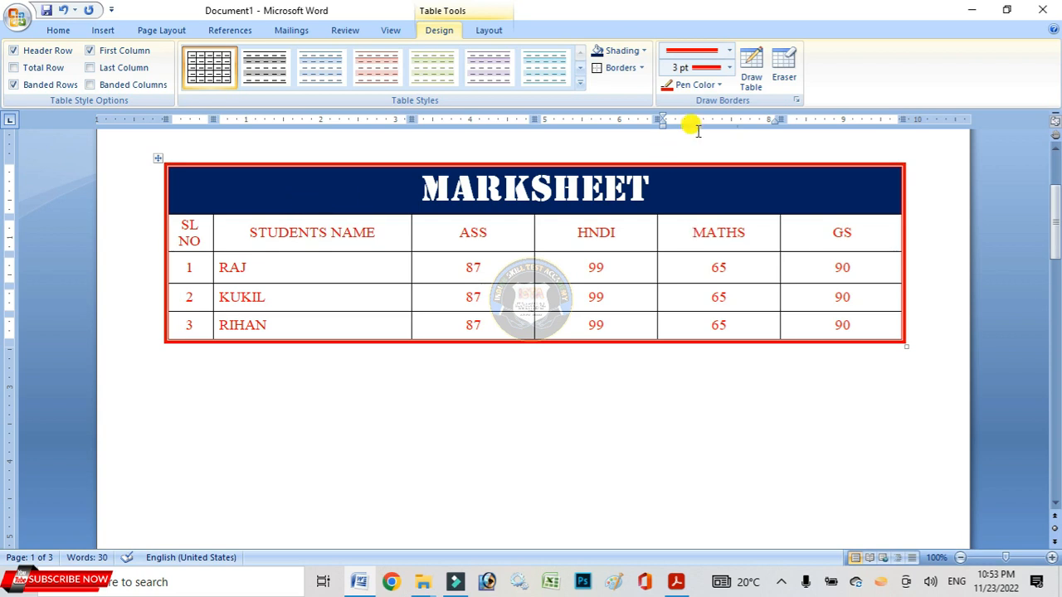
Draw the same red 3 pt line along the lower edge of the MARKSHEET title row
left_click(750, 72)
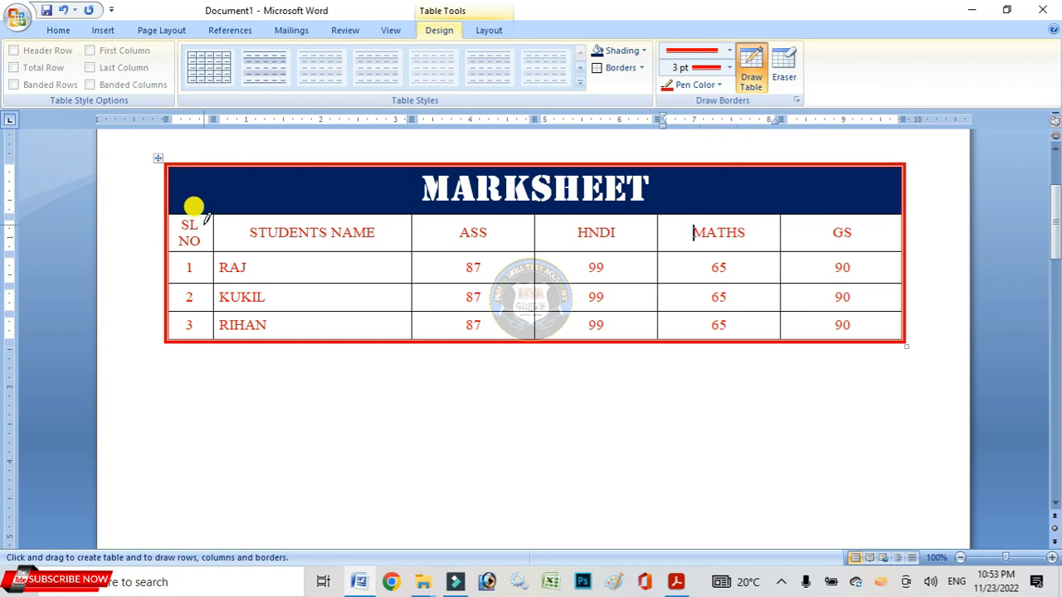
left_click_drag(169, 207, 898, 206)
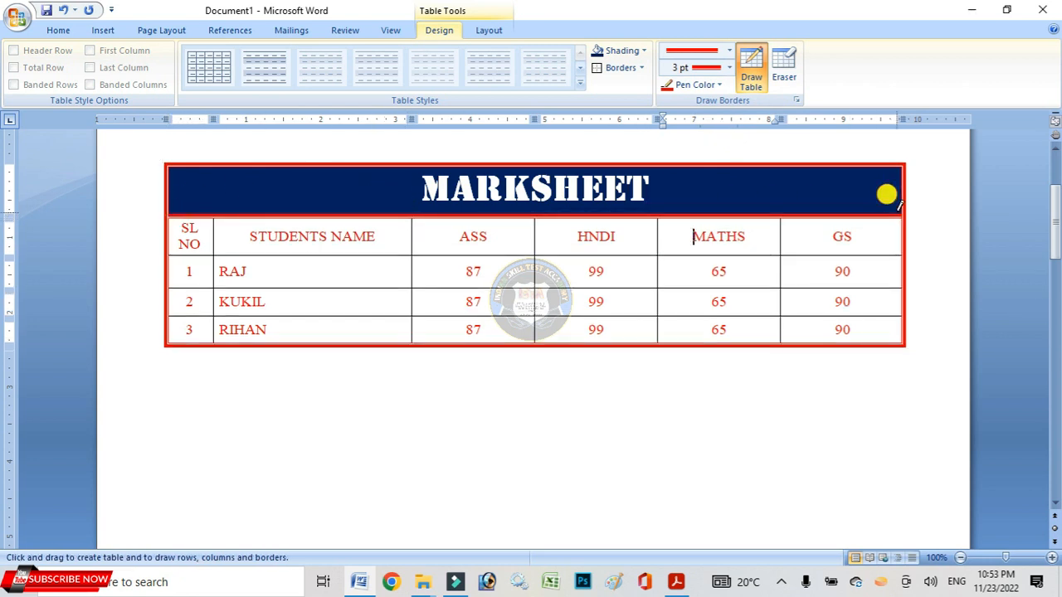
key("Escape")
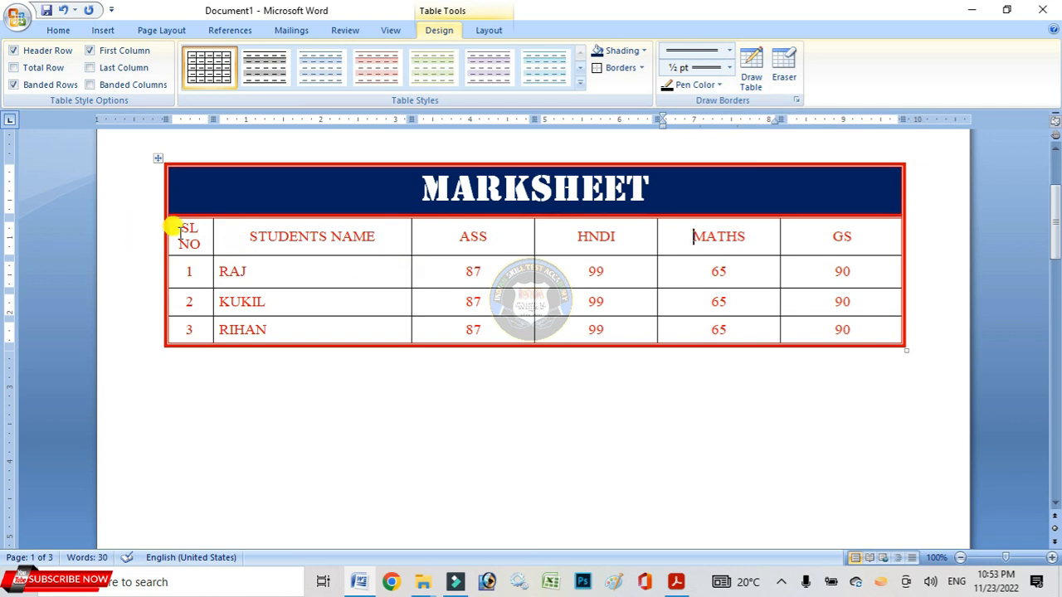
Apply black ½ pt double-line inside borders to the heading row and the three student rows
left_click_drag(177, 231, 842, 325)
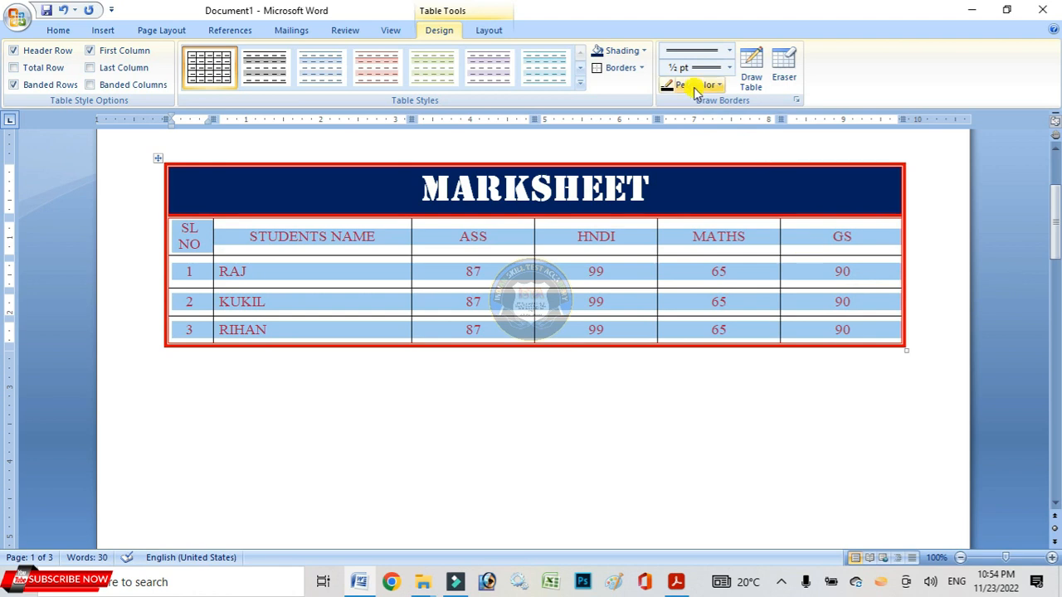
left_click(729, 54)
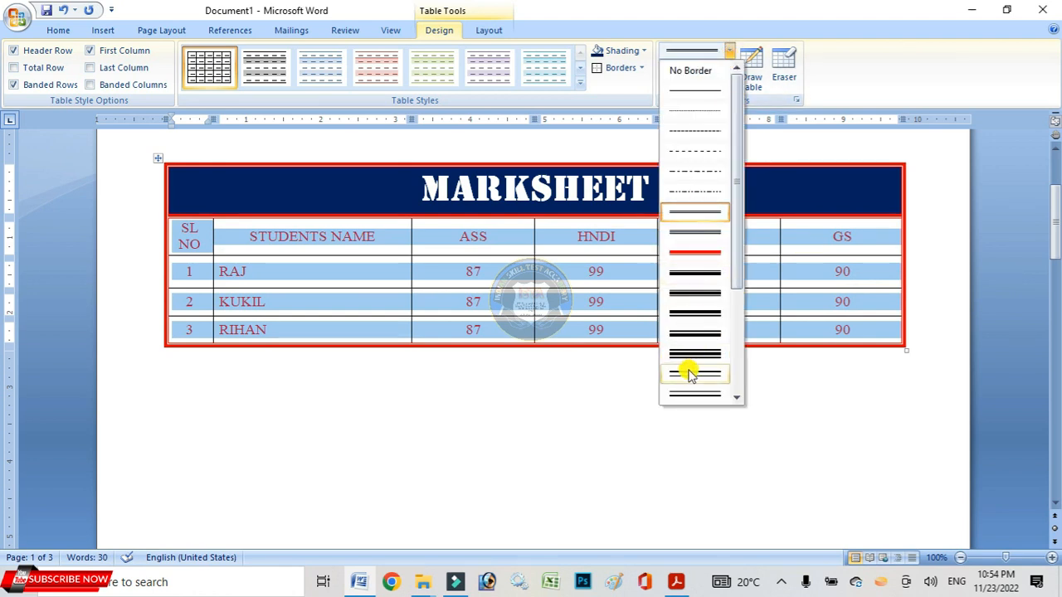
left_click(687, 212)
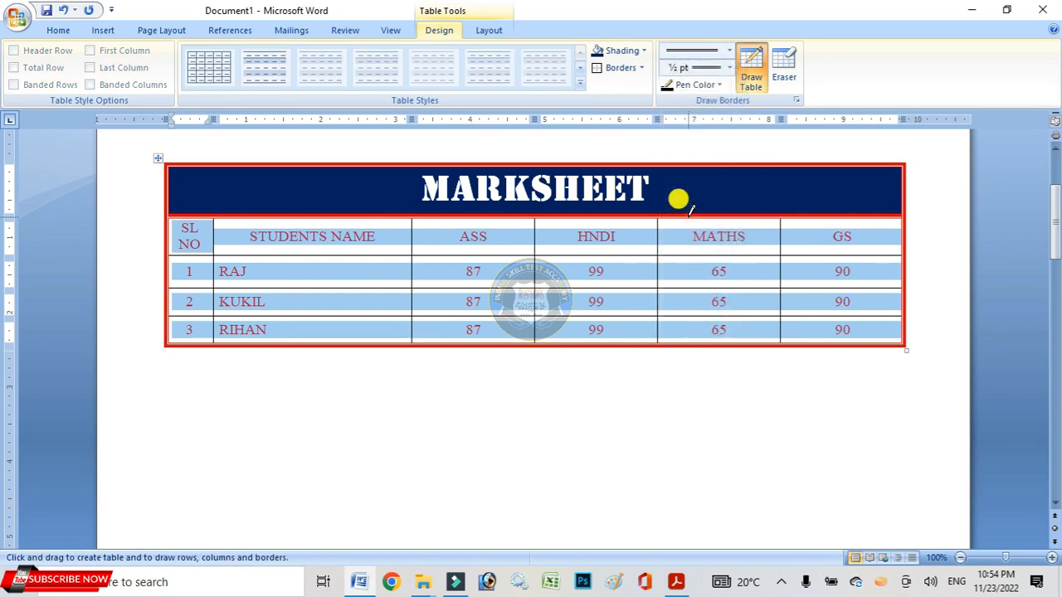
left_click(718, 85)
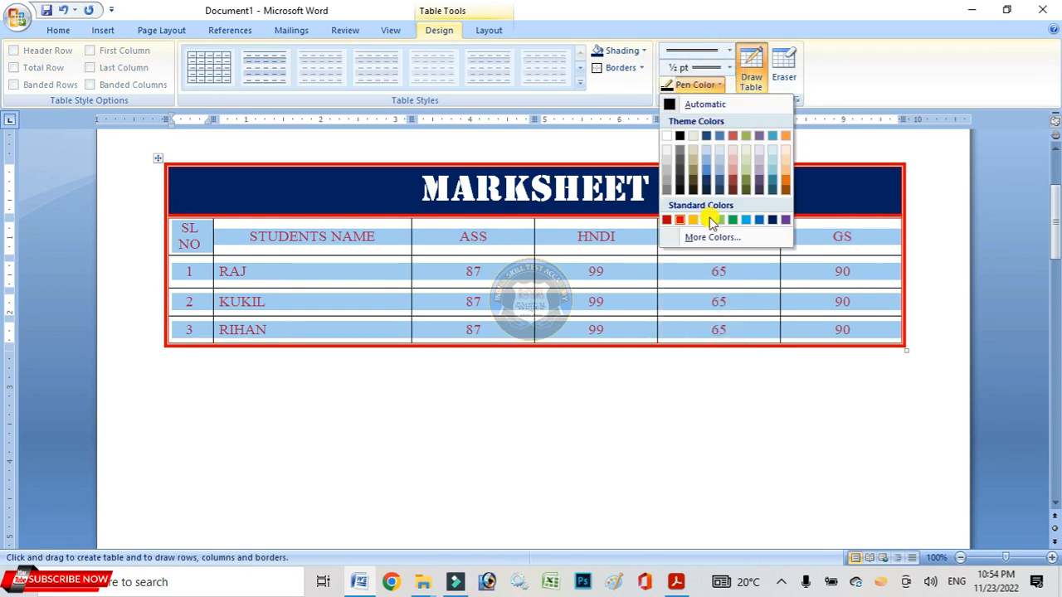
left_click(678, 135)
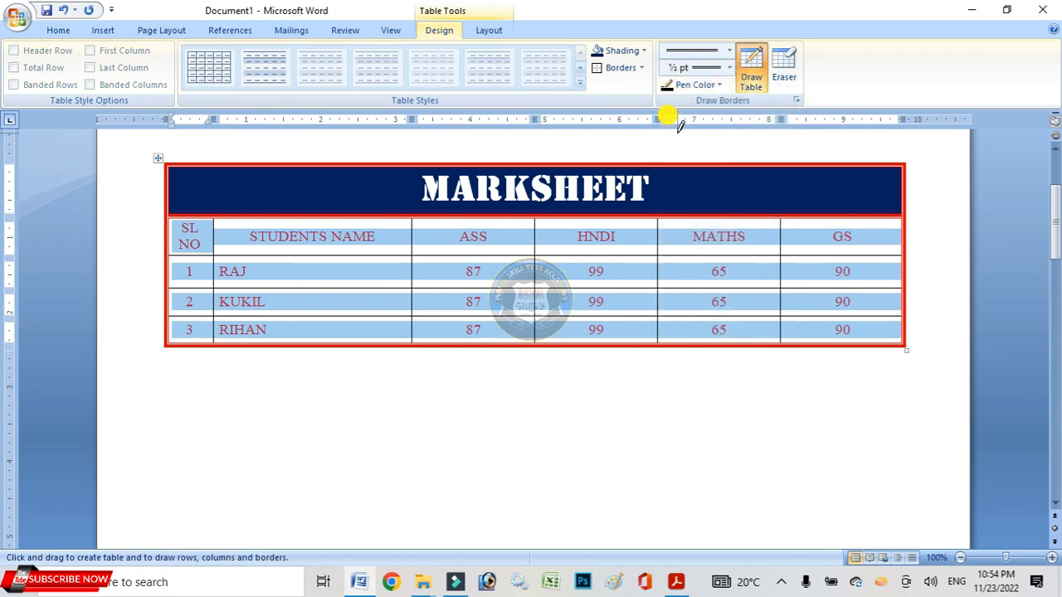
left_click(640, 70)
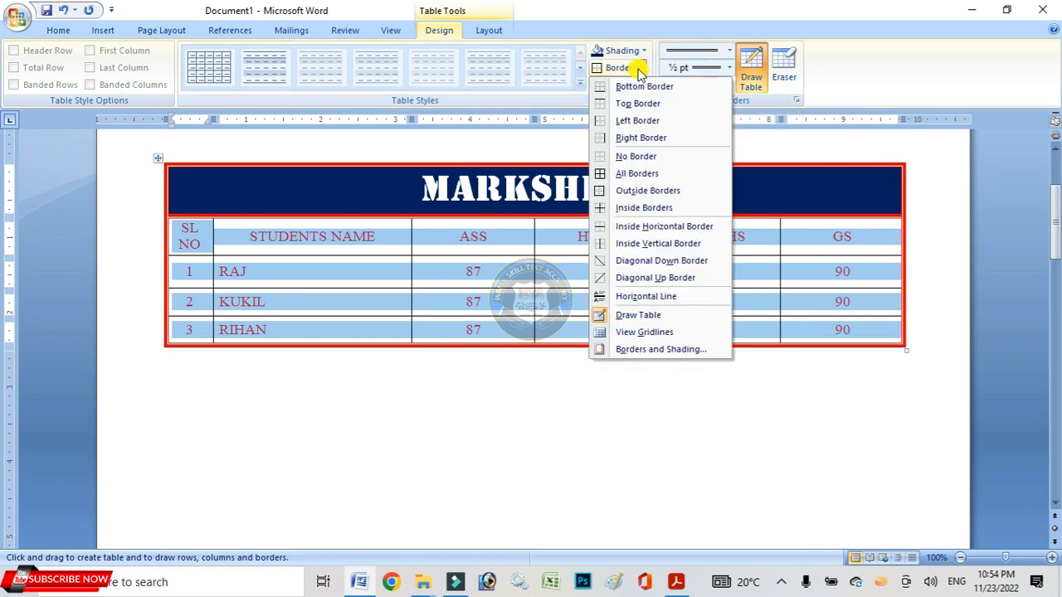
left_click(645, 209)
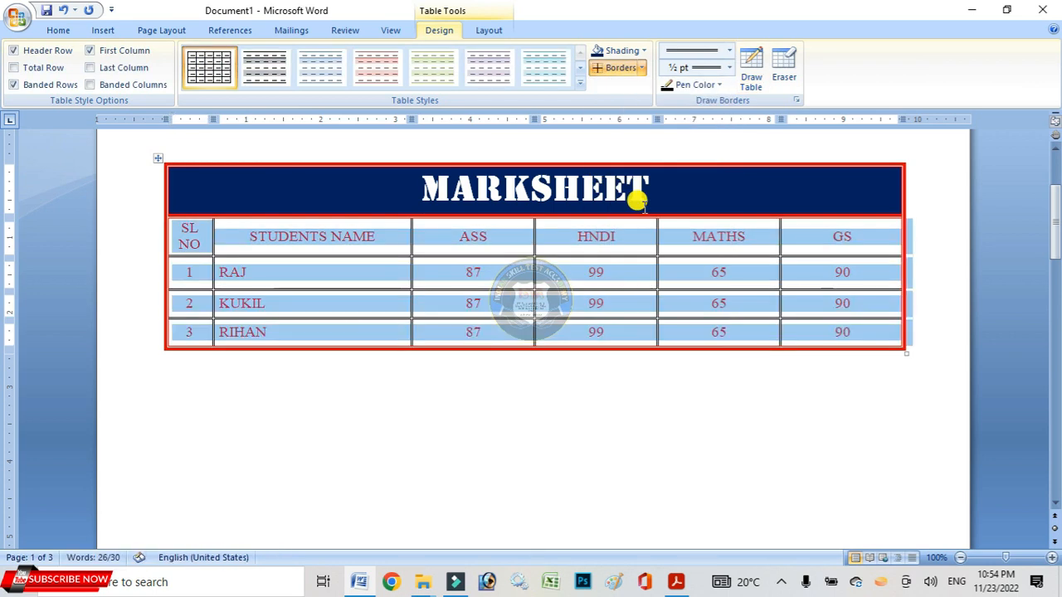
left_click(697, 300)
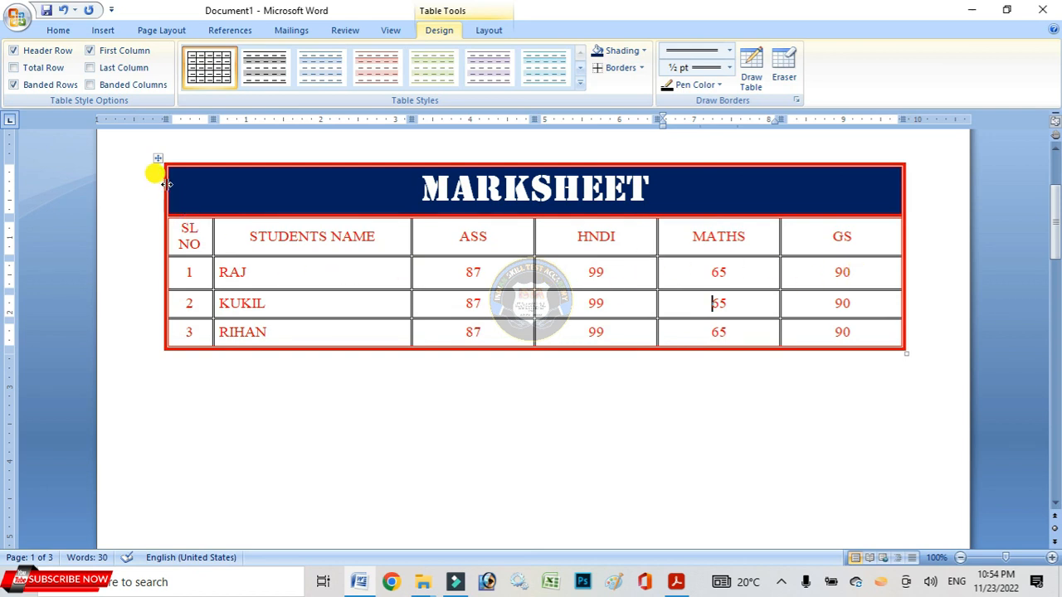
left_click_drag(190, 230, 827, 325)
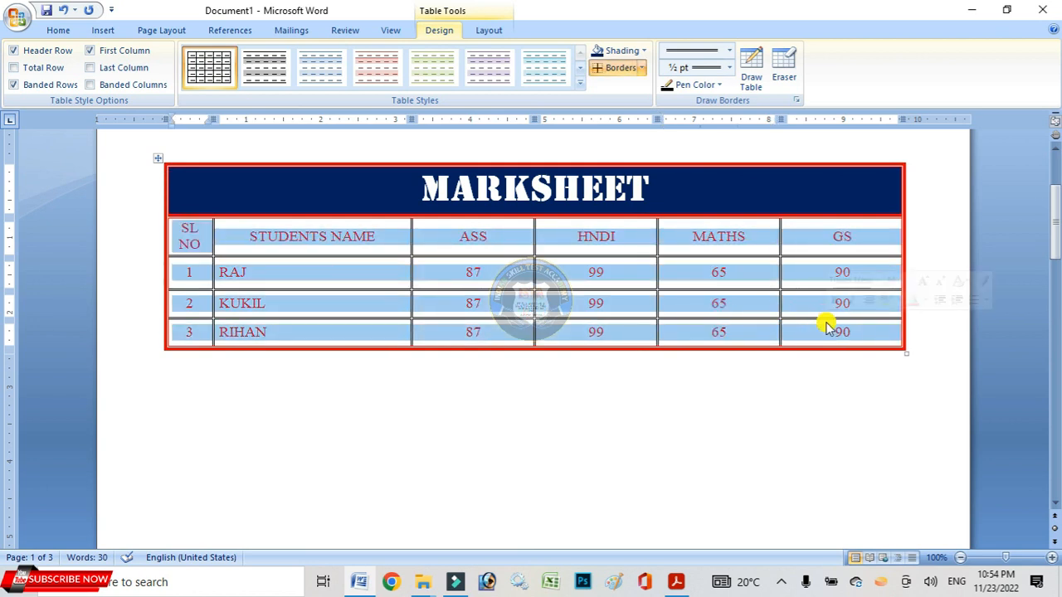
left_click(469, 273)
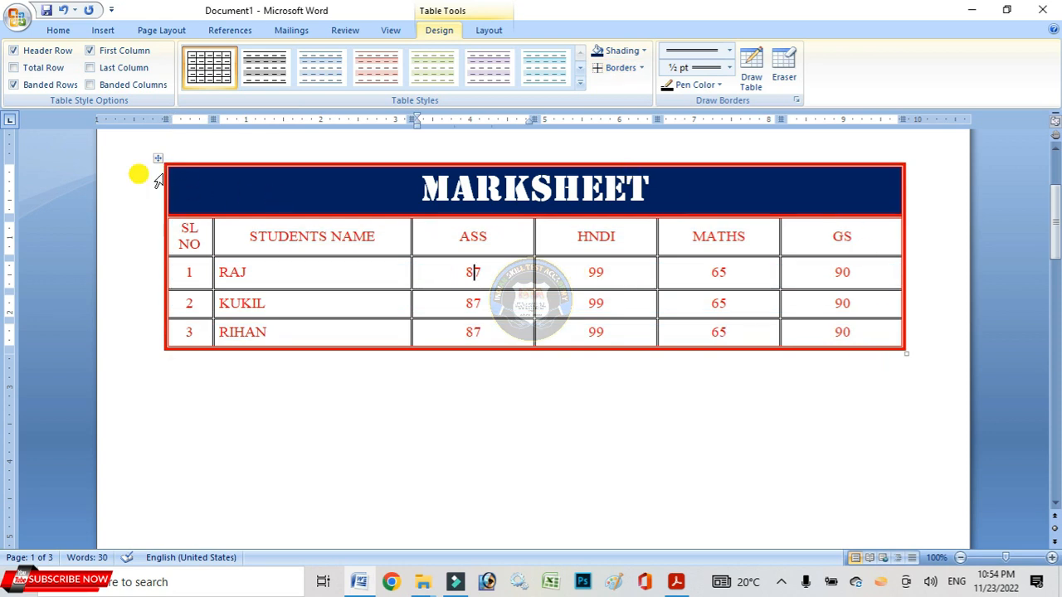
left_click(158, 159)
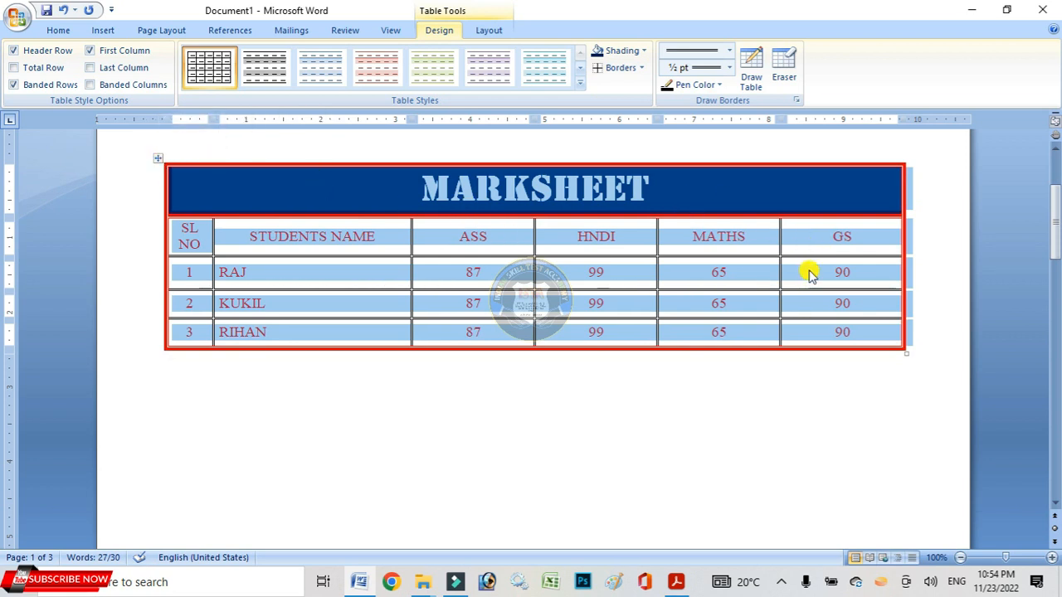
left_click(585, 273)
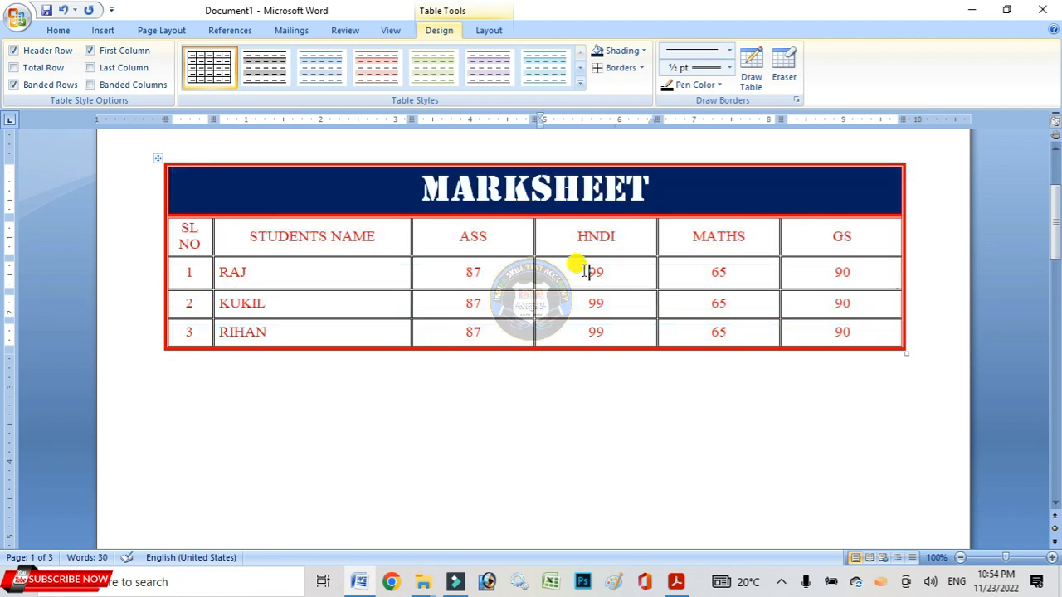
scroll(583, 270, "up", 4)
scroll(583, 270, "down", 2)
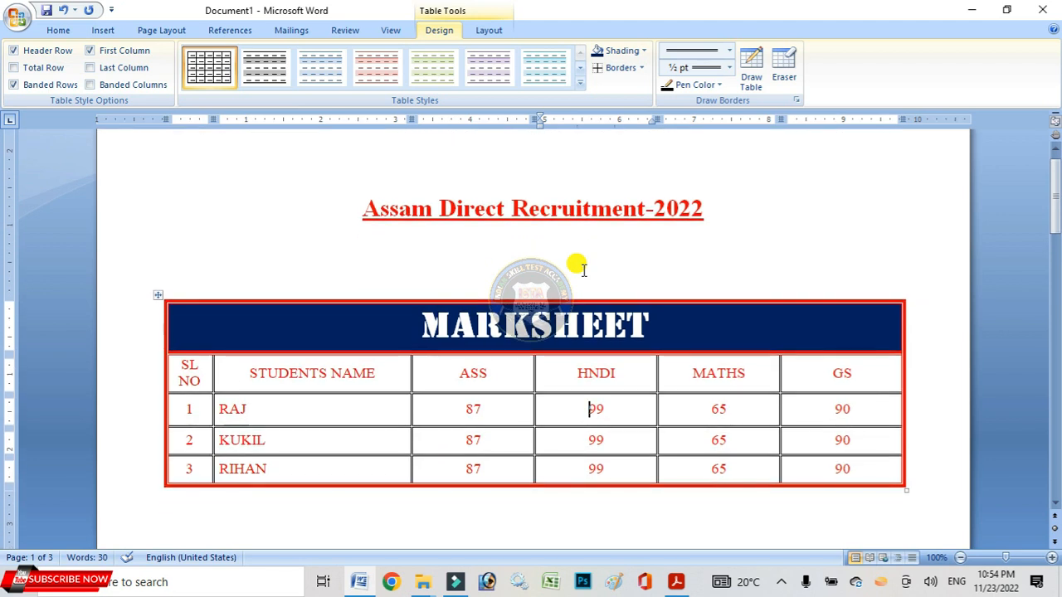